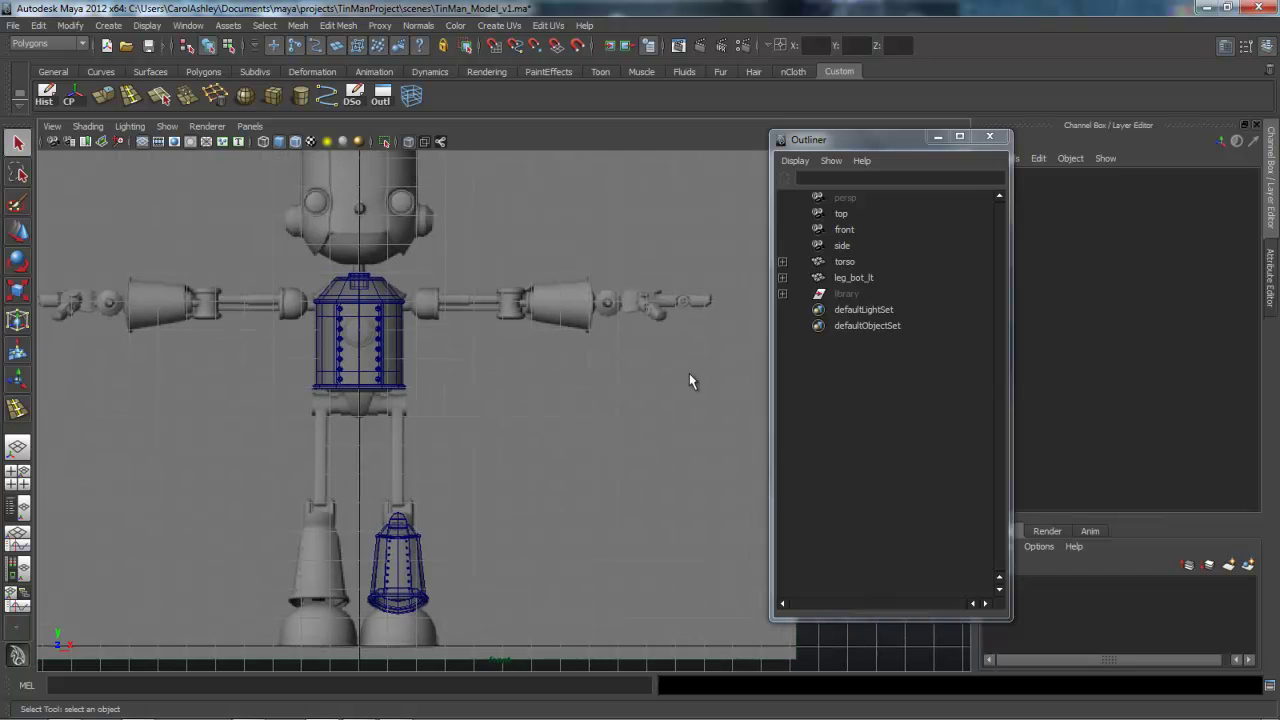
Duplicate the lower-leg object leg_bot_lt and rename the copy arm_lt
click(845, 277)
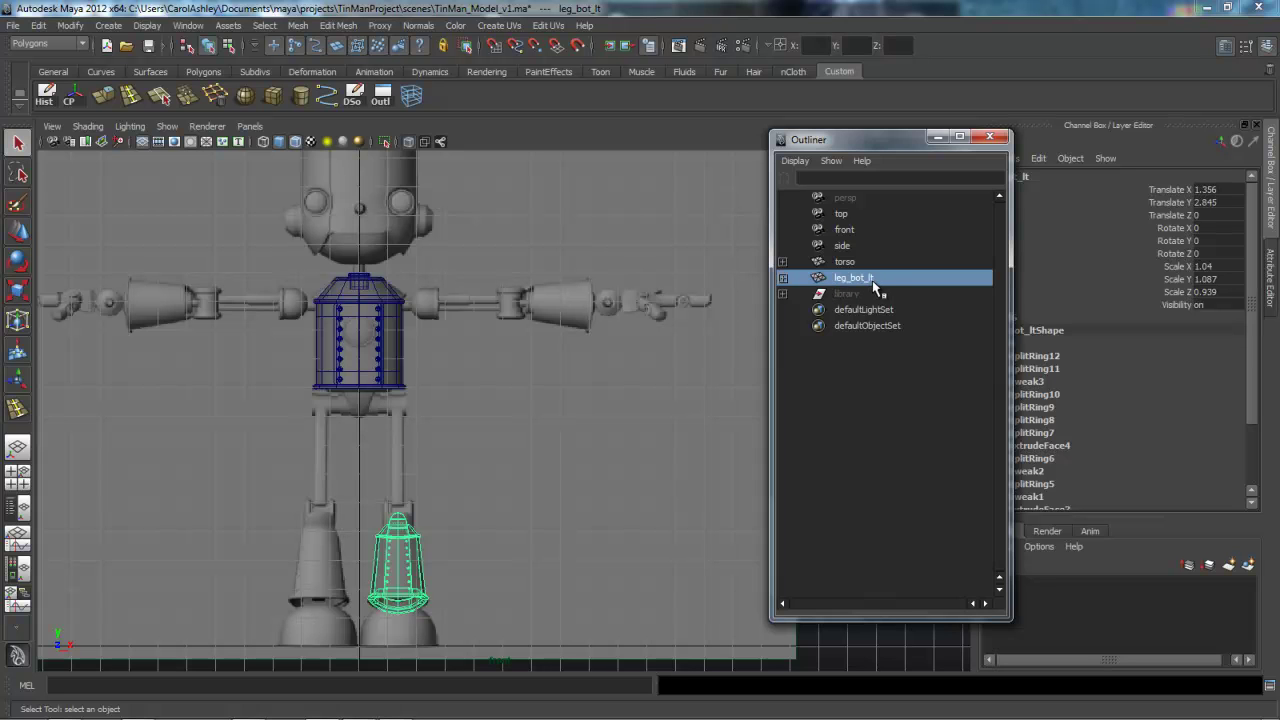
click(784, 278)
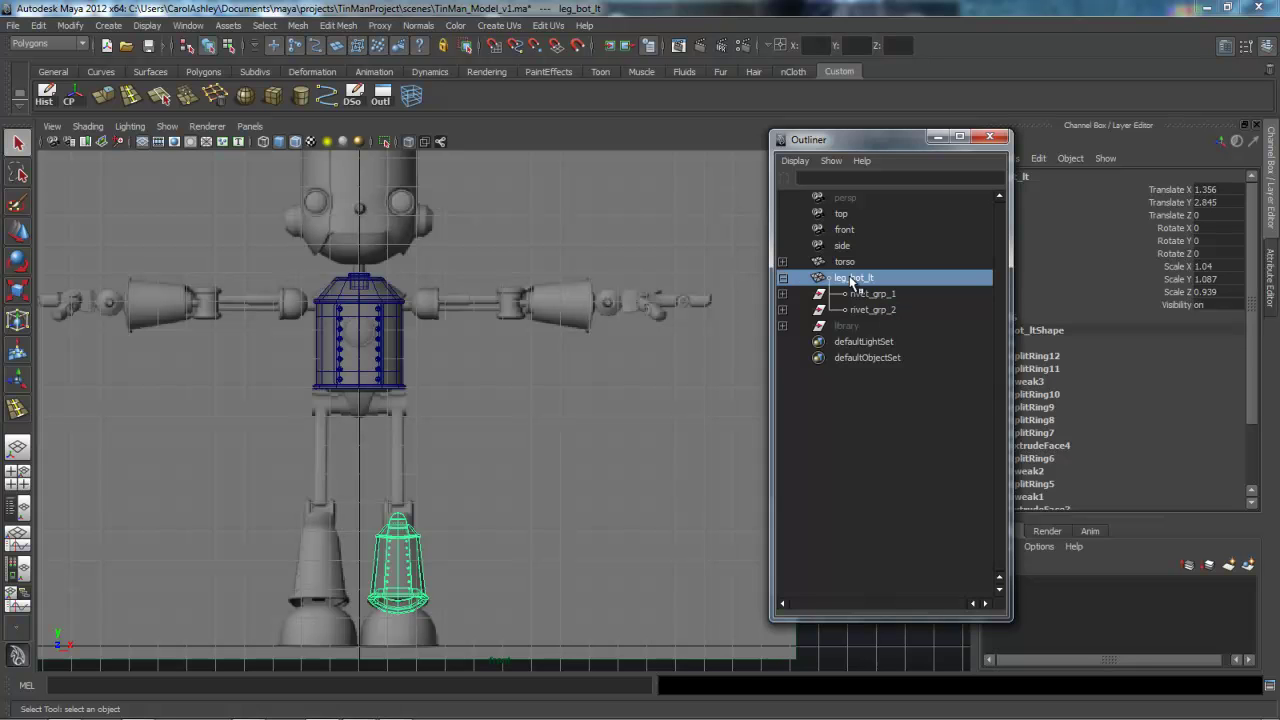
key(ctrl+d)
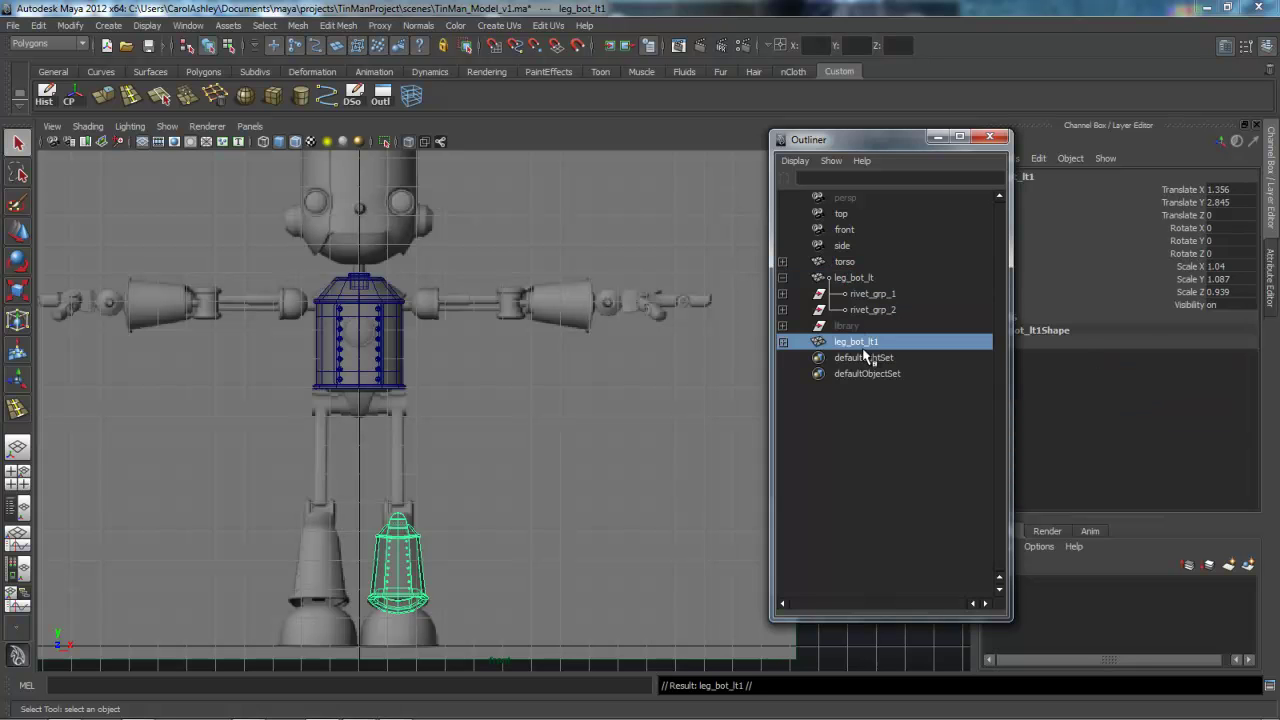
double_click(858, 344)
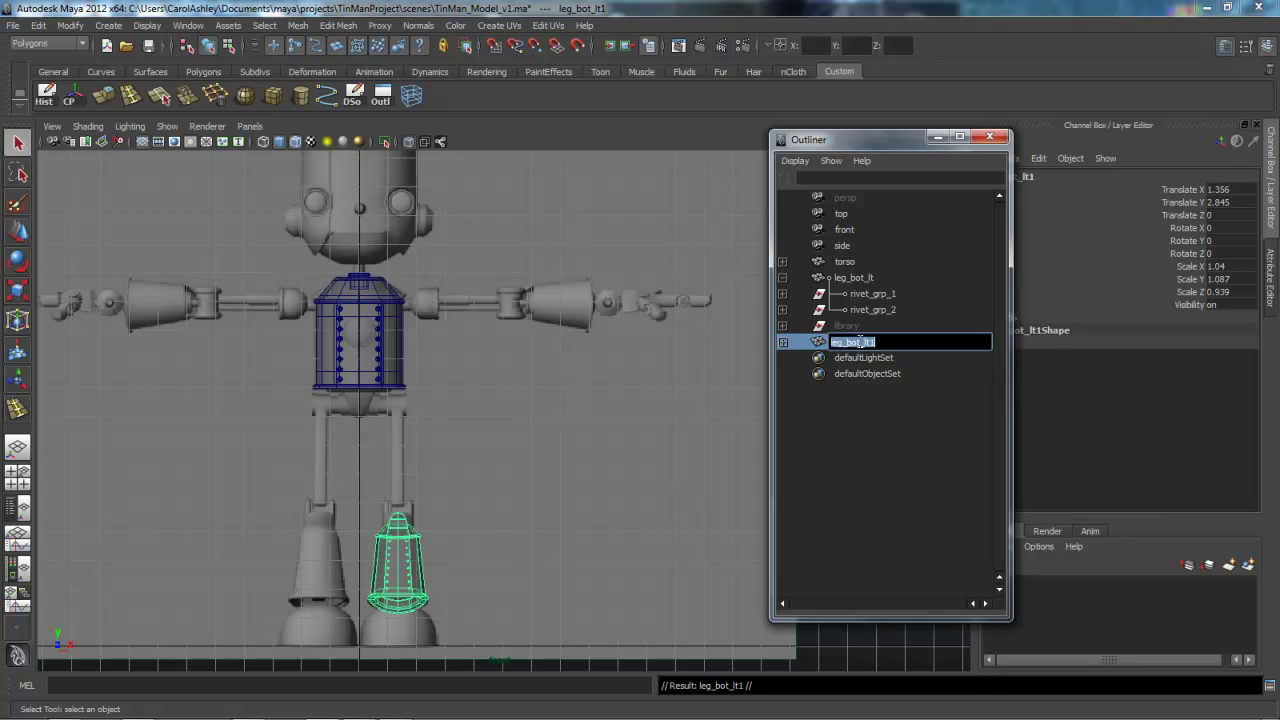
text(arm_lt)
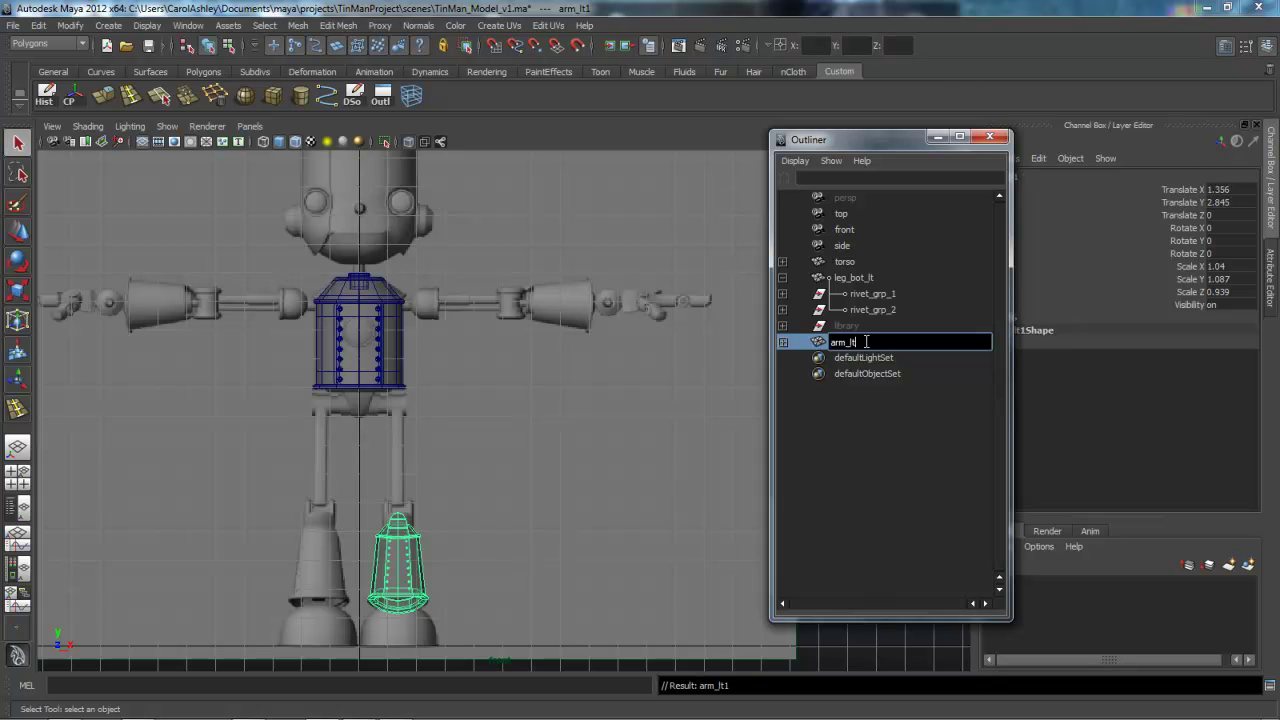
key(Return)
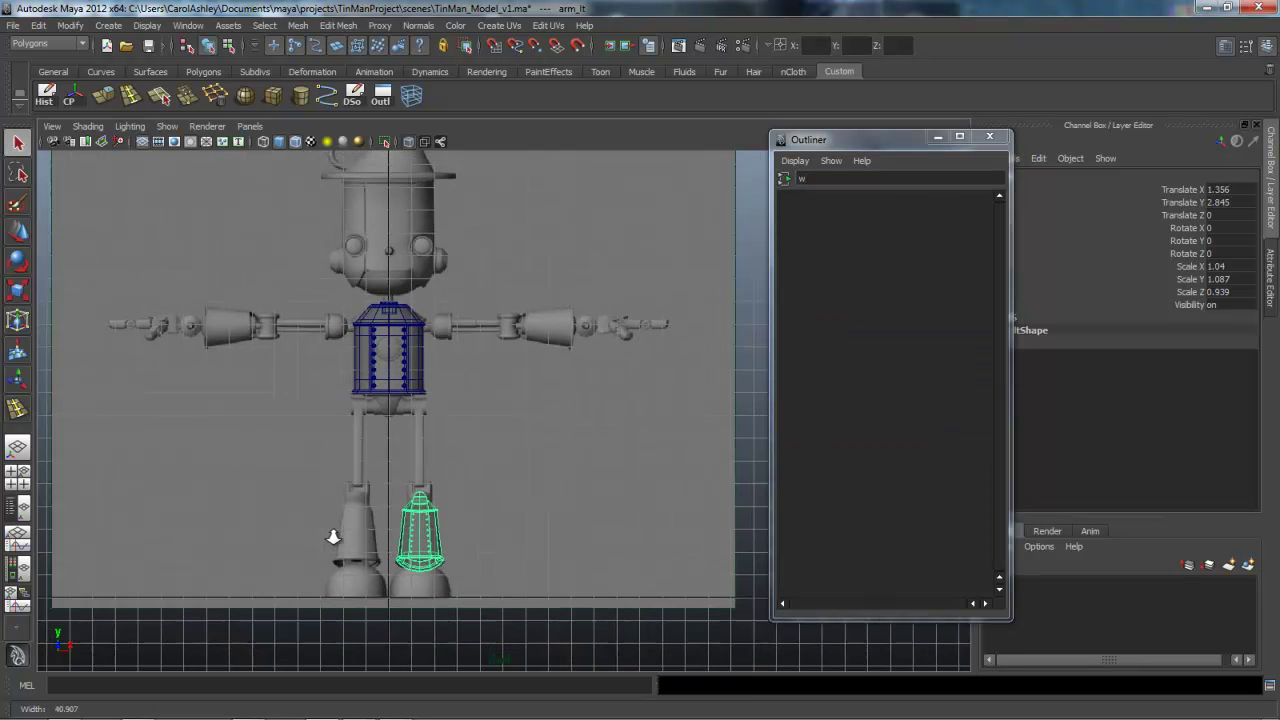
Center the pivot of the duplicated arm_lt object
scroll(614, 491, down, 1)
alt+middle_drag(405, 564, 457, 540)
scroll(457, 540, down, 1)
alt+middle_drag(549, 550, 495, 598)
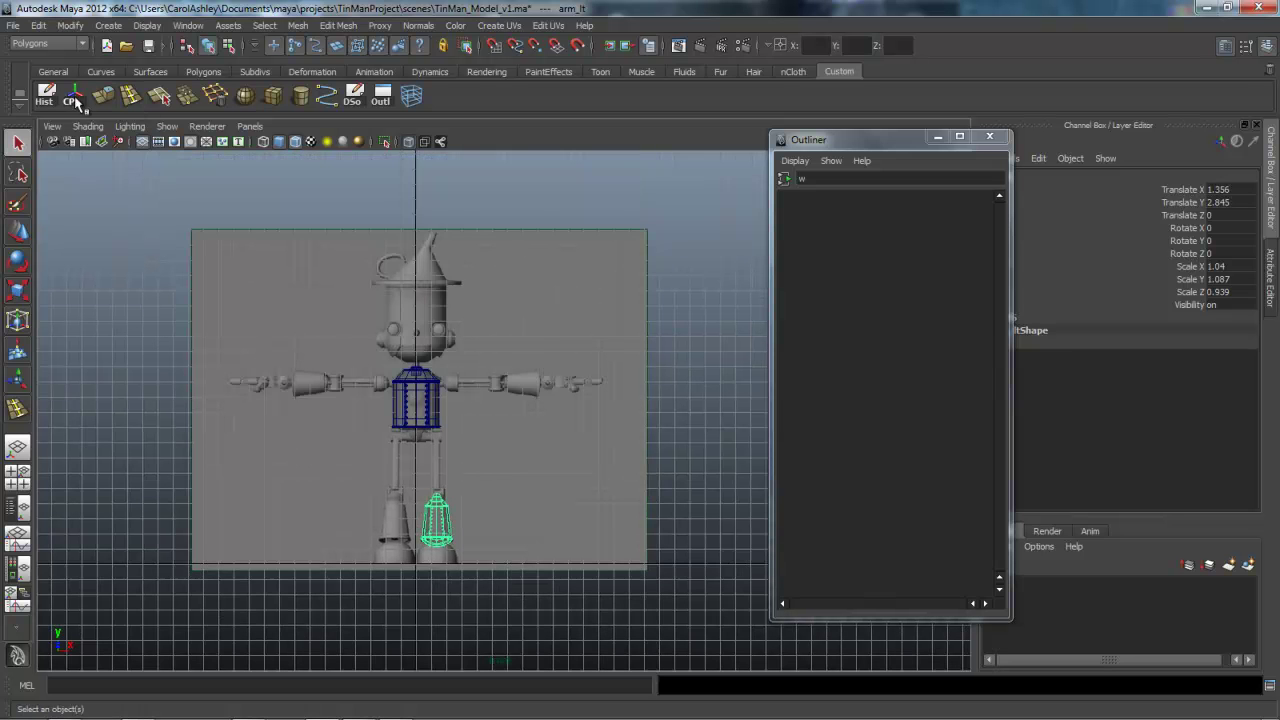
click(69, 26)
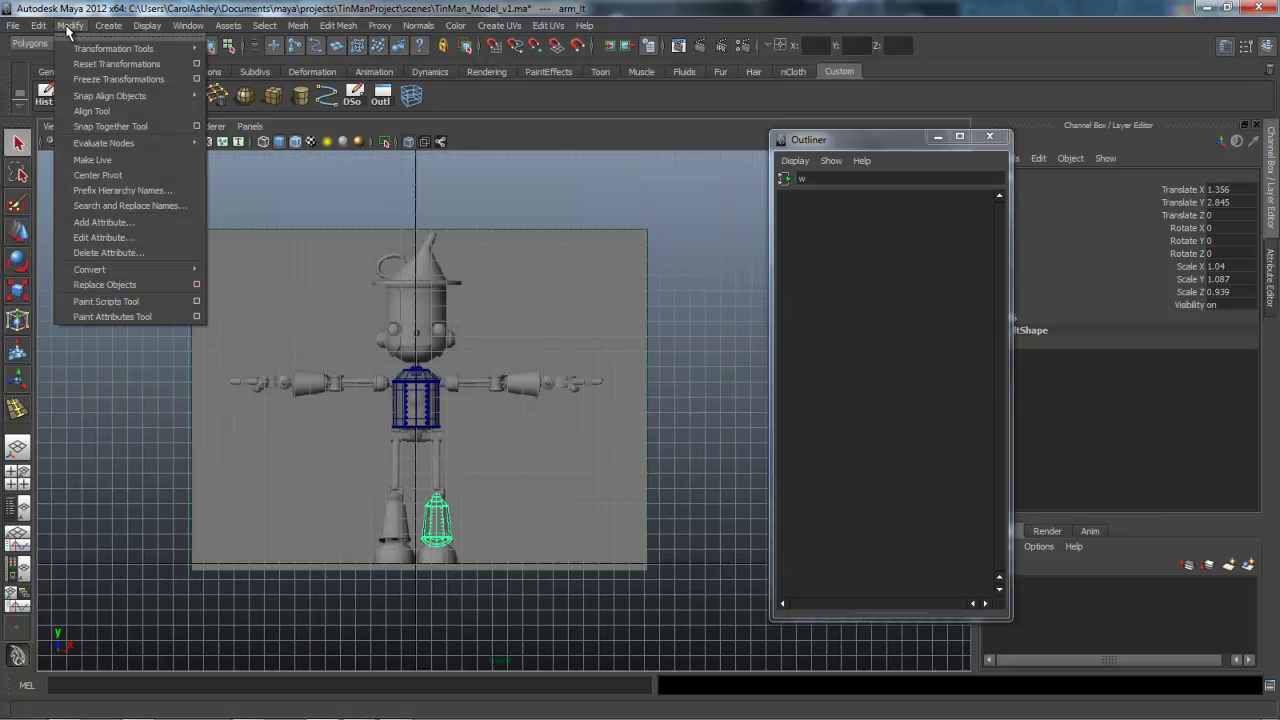
click(106, 177)
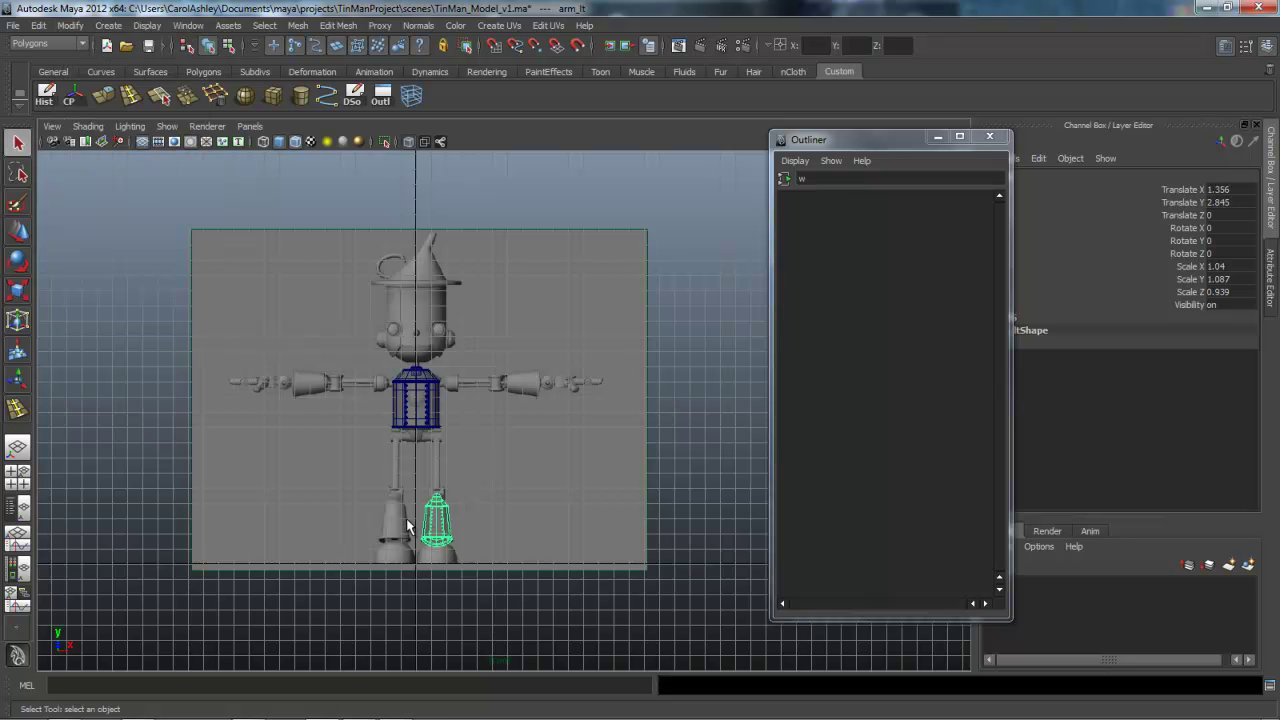
Move arm_lt over the reference image's forearm, at about X 6.99 and Y 11.796
key(w)
drag(440, 425, 443, 338)
drag(490, 385, 576, 385)
alt+right_drag(472, 439, 593, 484)
alt+middle_drag(593, 484, 391, 541)
alt+right_drag(680, 533, 829, 531)
alt+middle_drag(350, 537, 540, 537)
alt+right_drag(540, 537, 701, 541)
alt+middle_drag(550, 546, 564, 526)
Rotate arm_lt to lie along the forearm, setting Rotate Z to 90 and Rotate Y to 180
key(e)
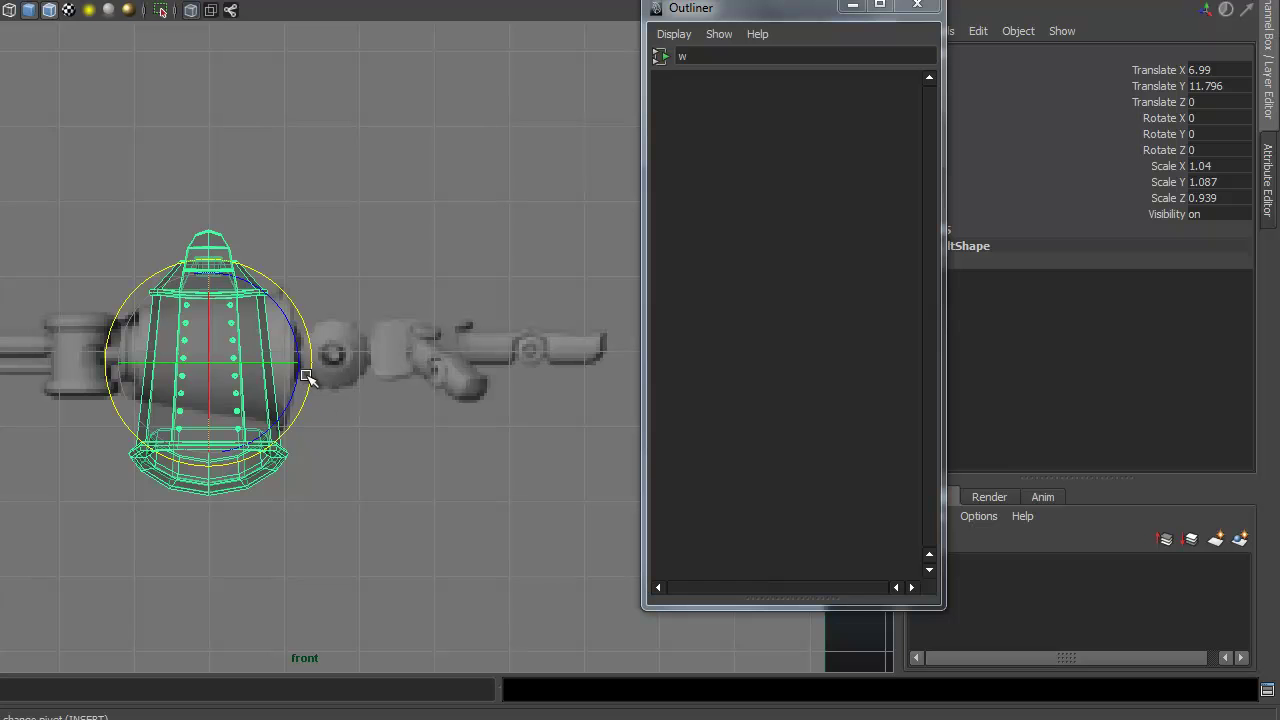
drag(298, 352, 195, 279)
double_click(1233, 148)
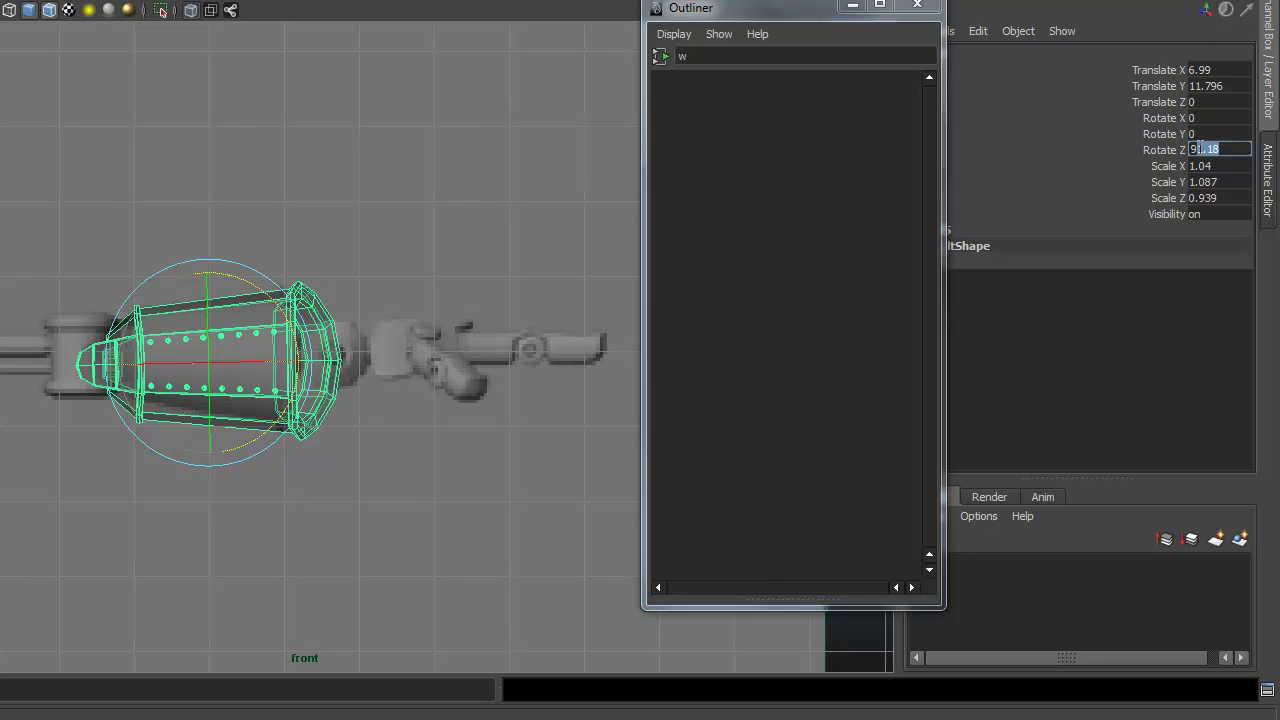
key(Return)
drag(208, 434, 207, 288)
click(1240, 133)
text(180)
key(Return)
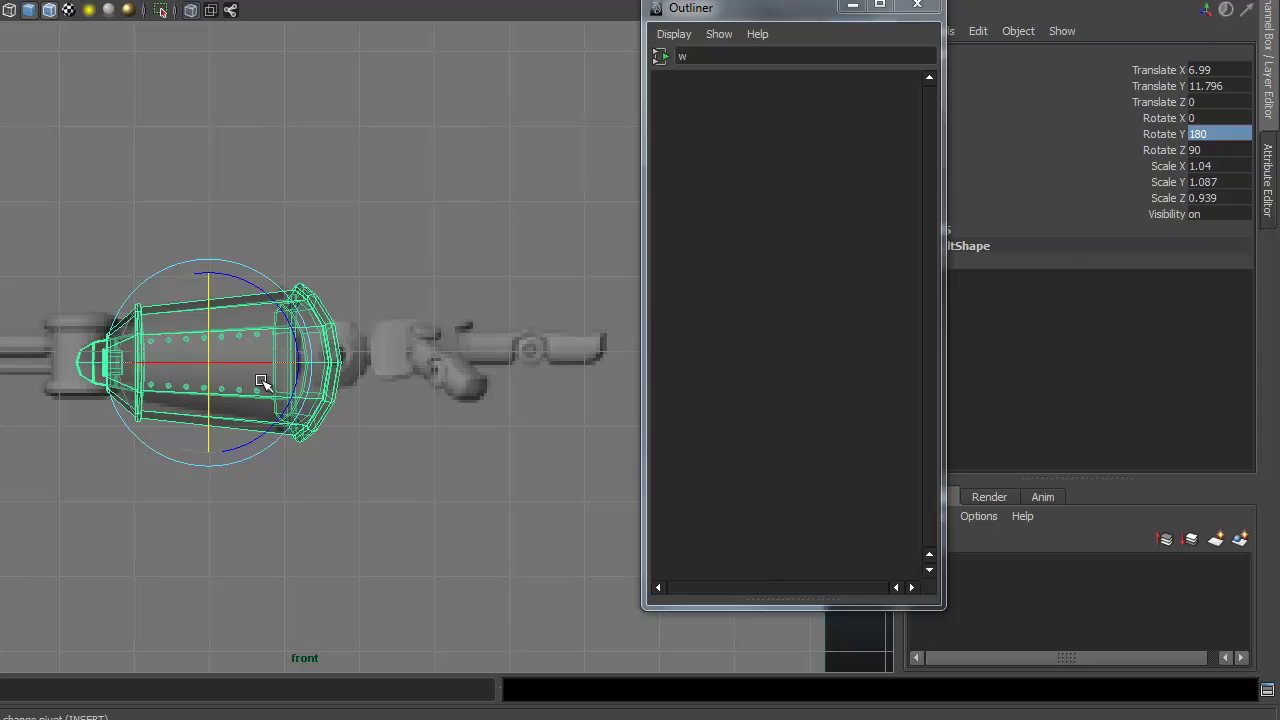
Examine the placement and orientation of arm_lt relative to the torso and leg in the perspective view
click(371, 491)
key(space)
key(space)
alt+right_drag(486, 263, 131, 317)
alt+middle_drag(415, 360, 309, 509)
alt+right_drag(309, 509, 191, 446)
alt+drag(191, 446, 409, 380)
alt+right_drag(409, 380, 301, 380)
alt+middle_drag(301, 380, 337, 448)
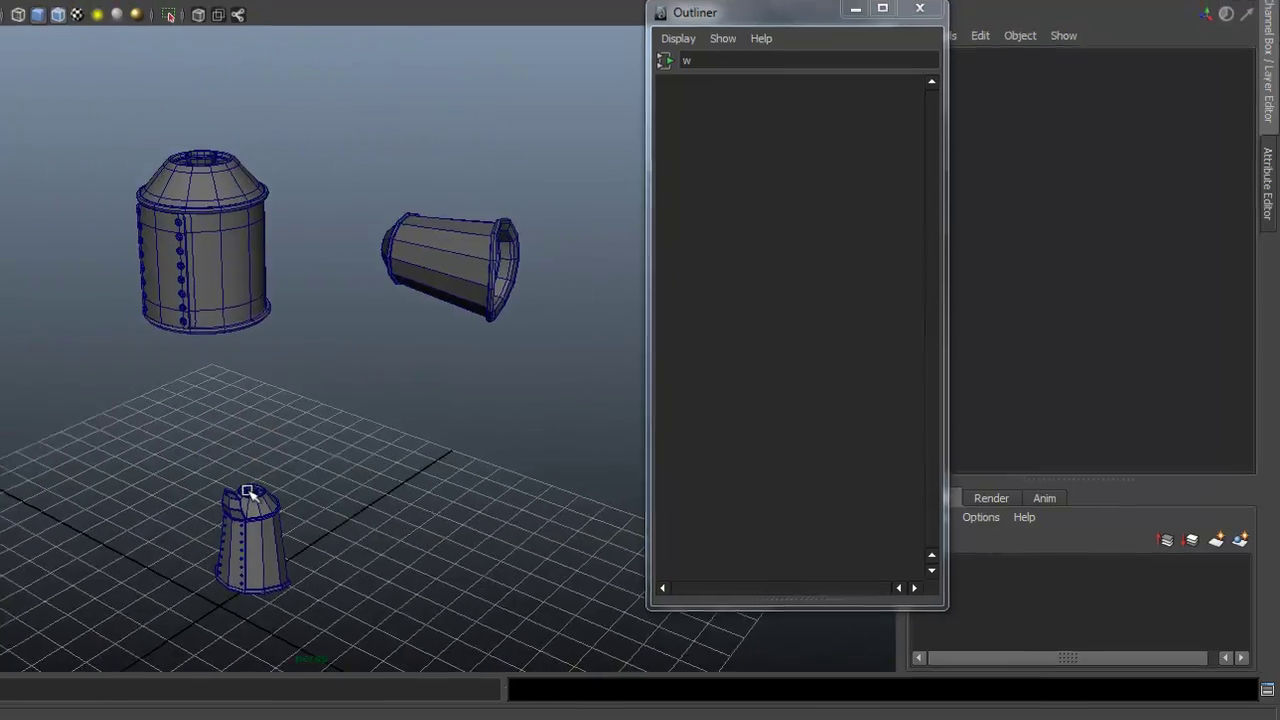
alt+drag(251, 494, 340, 440)
click(528, 176)
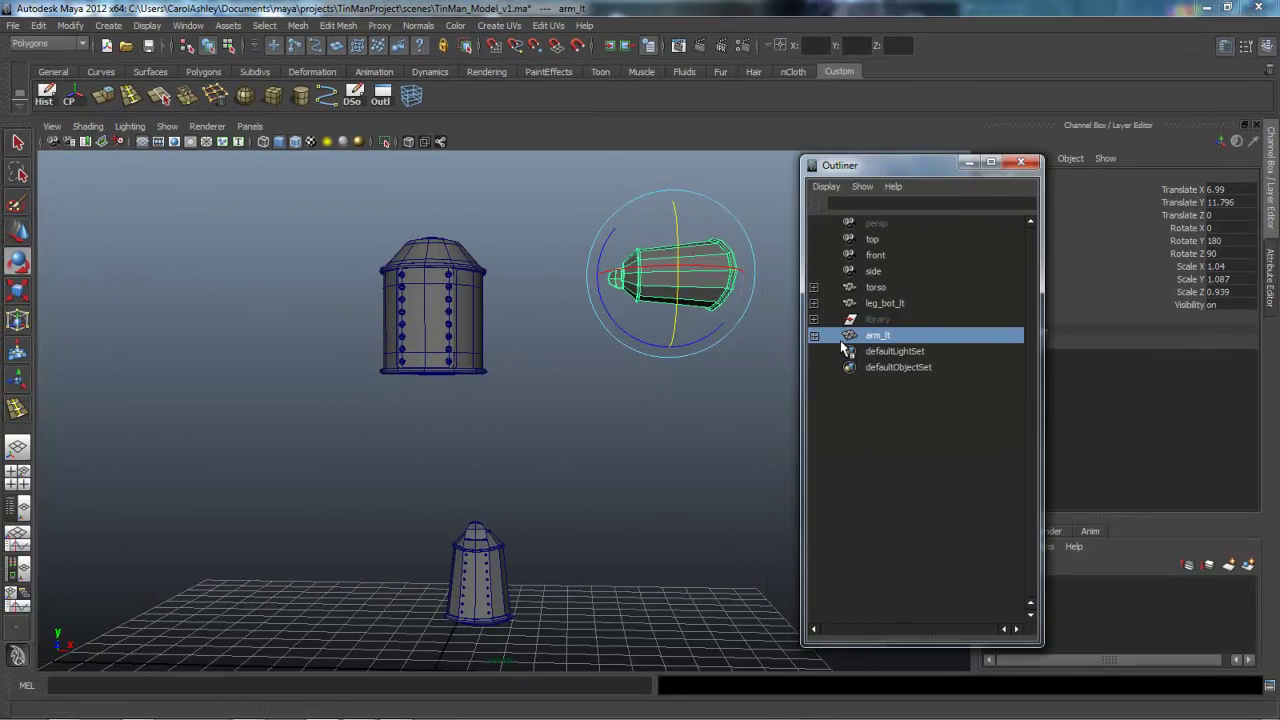
Expand the library group and set its visibility to on
click(813, 319)
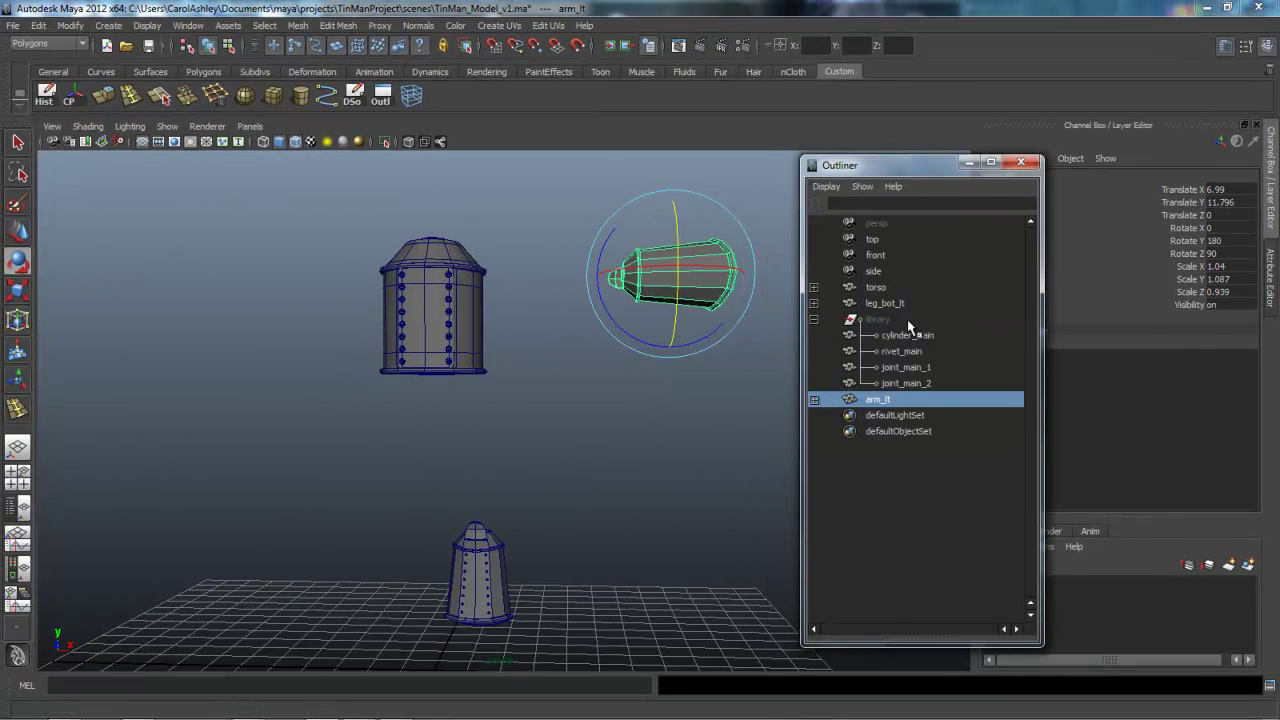
click(908, 383)
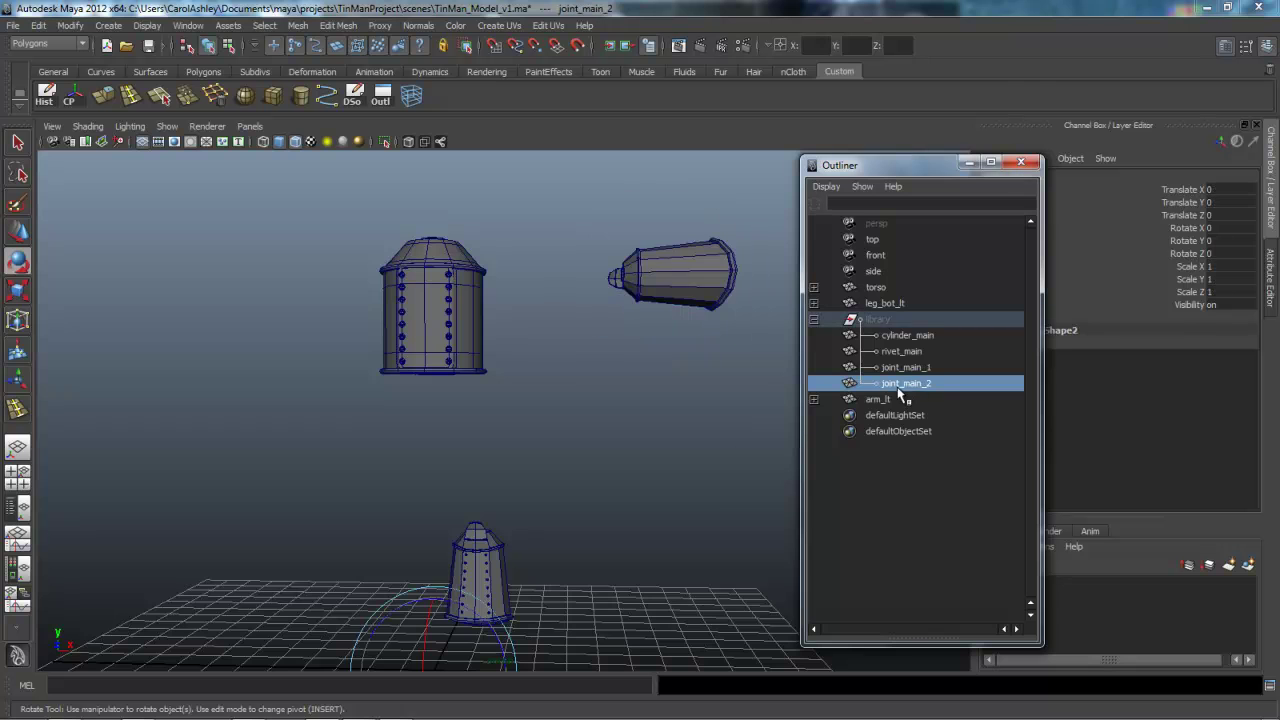
scroll(634, 494, down, 2)
click(909, 320)
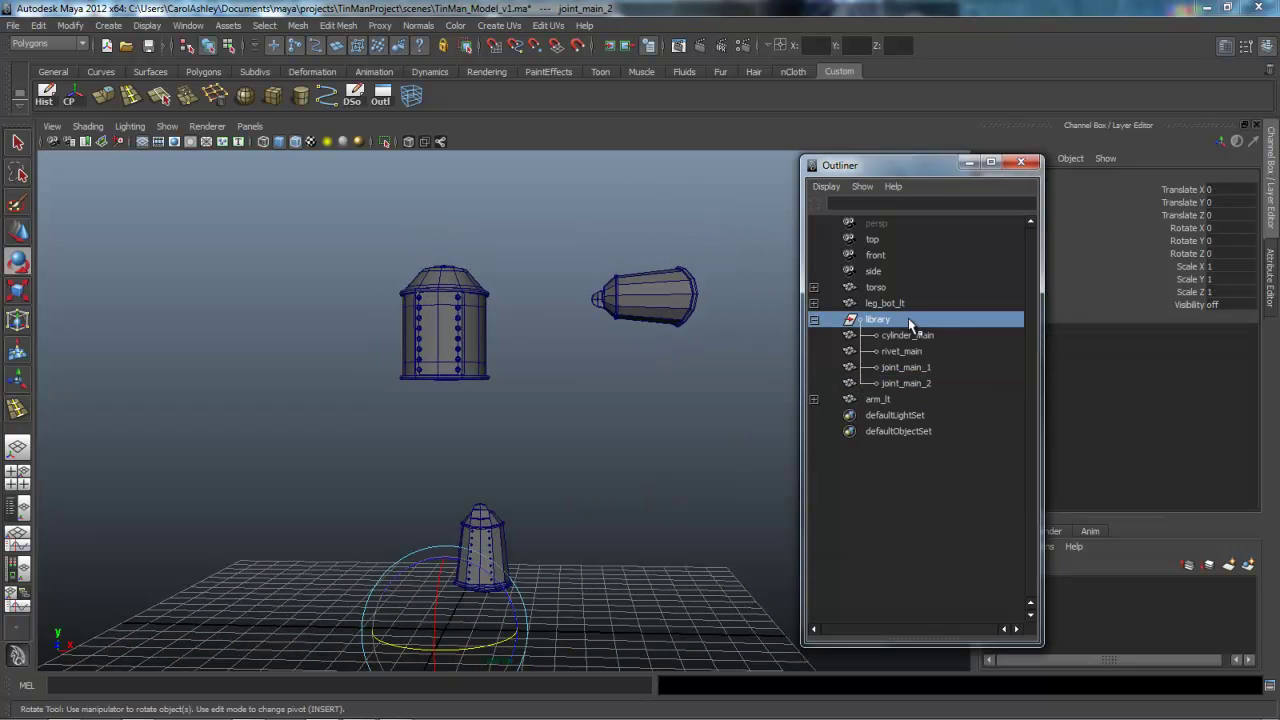
click(1236, 305)
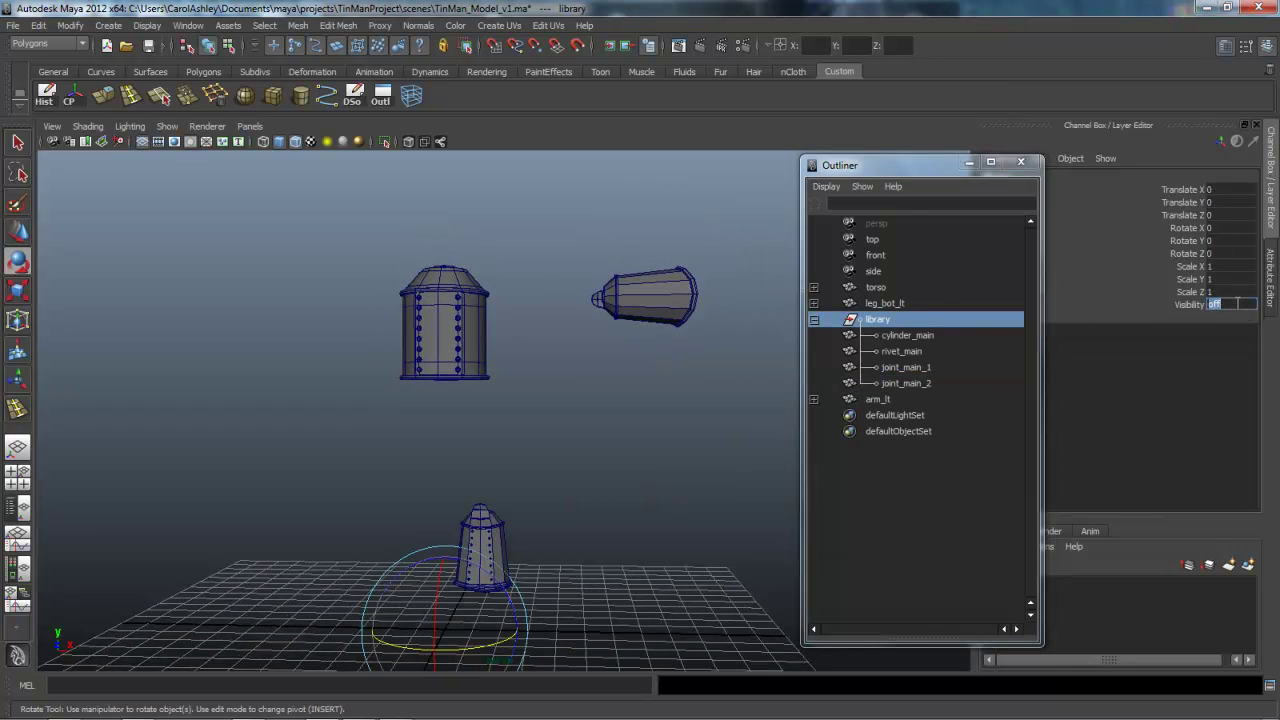
key(Return)
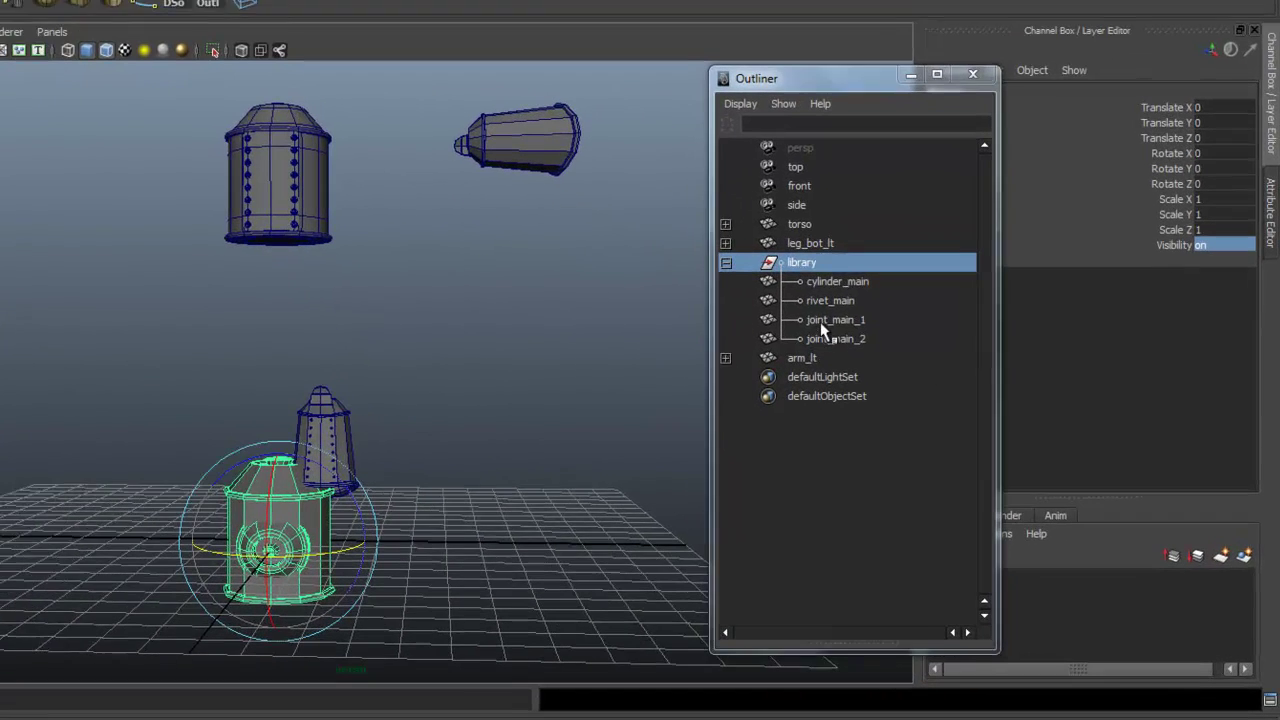
Duplicate joint_main_1 and move the copy beside the narrow end of arm_lt, at about X 4.55 and Y 11.581
click(894, 369)
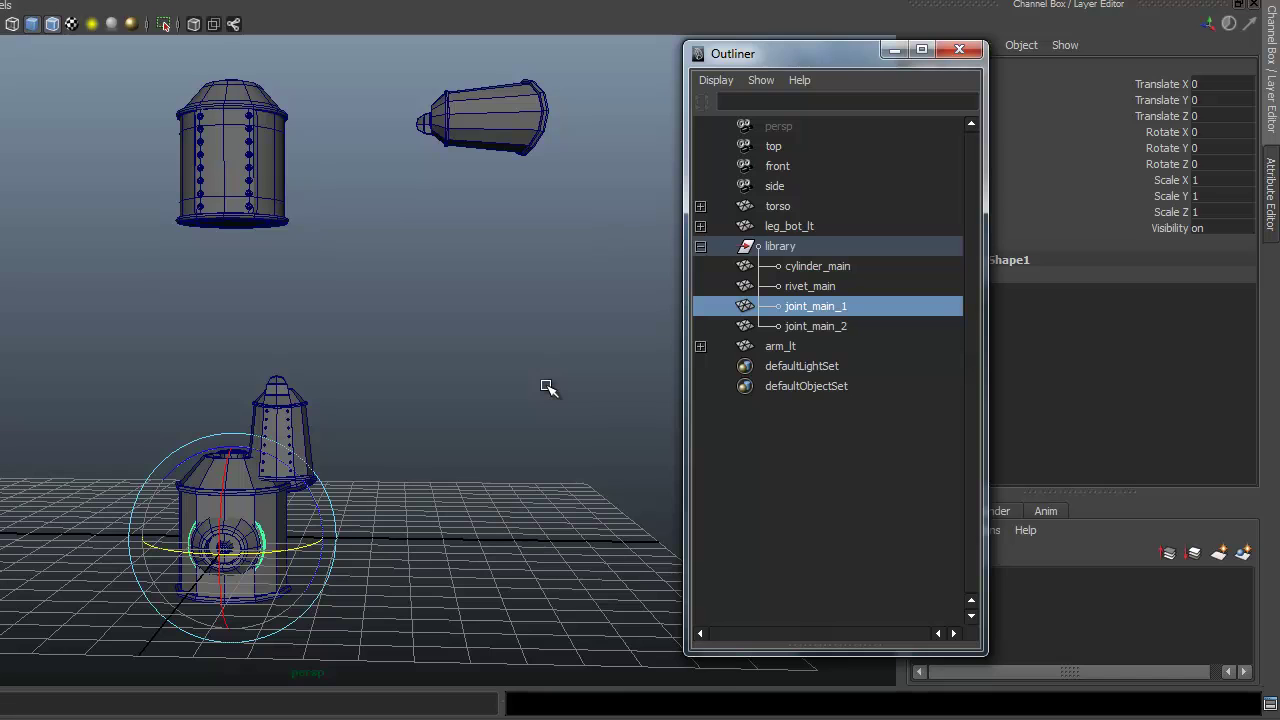
key(ctrl+d)
key(w)
drag(236, 478, 234, 243)
drag(298, 309, 425, 315)
drag(368, 264, 374, 337)
drag(440, 281, 477, 282)
Scale the duplicated joint down uniformly to about 0.464
alt+drag(435, 413, 350, 408)
alt+right_drag(350, 408, 620, 398)
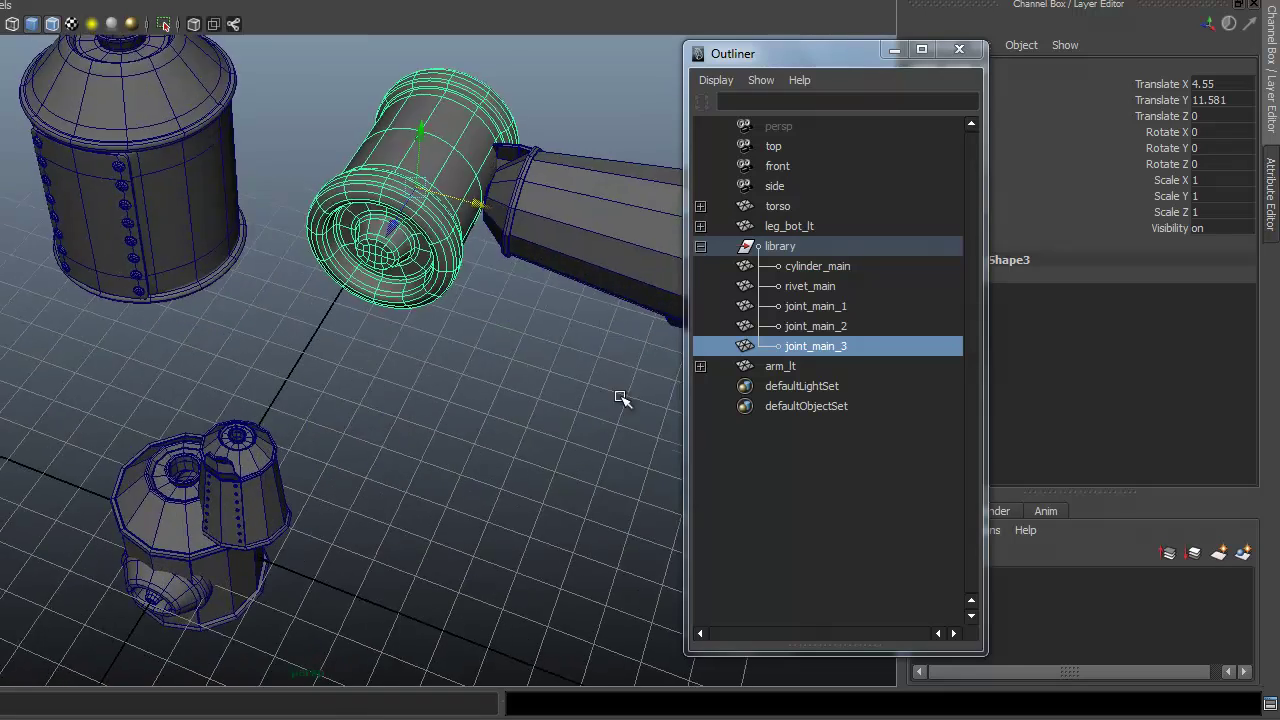
alt+middle_drag(500, 350, 429, 499)
key(r)
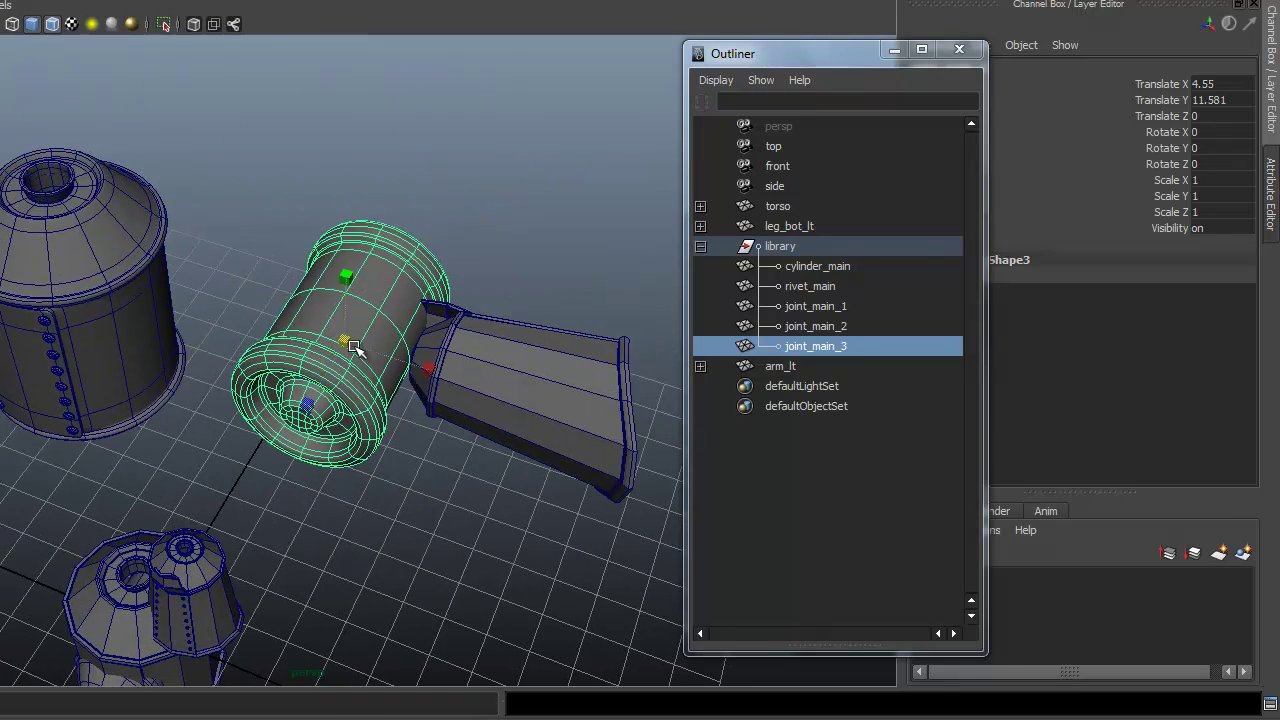
drag(345, 343, 264, 350)
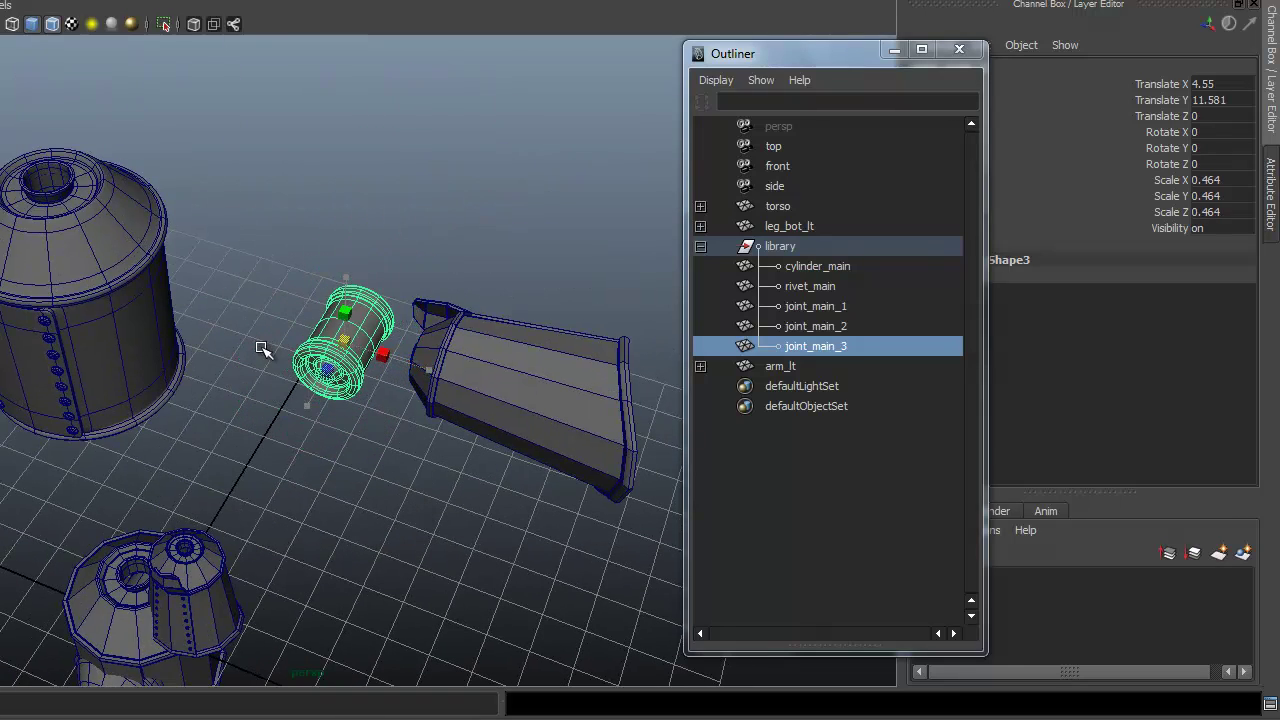
Move the duplicated joint against the narrow end of arm_lt, at about X 4.929 and Y 11.825
alt+drag(300, 432, 305, 507)
key(w)
alt+drag(305, 507, 428, 422)
alt+middle_drag(428, 422, 362, 574)
alt+right_drag(362, 574, 630, 556)
drag(357, 257, 358, 227)
alt+right_drag(285, 462, 393, 467)
In the front view, raise the duplicated joint onto the centerline of arm_lt, at about Y 11.852
key(space)
key(space)
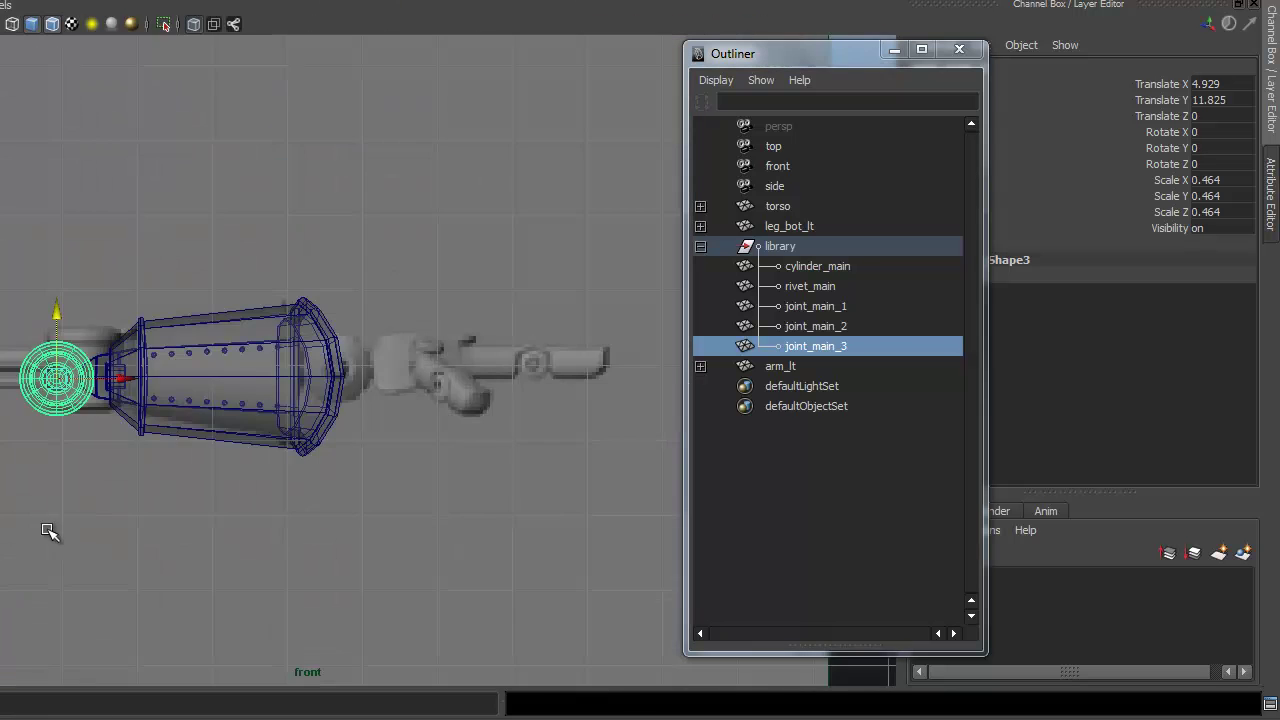
alt+right_drag(51, 531, 329, 491)
alt+middle_drag(329, 491, 554, 495)
alt+right_drag(75, 536, 314, 534)
alt+middle_drag(314, 534, 462, 516)
alt+right_drag(300, 506, 520, 507)
alt+middle_drag(520, 507, 539, 460)
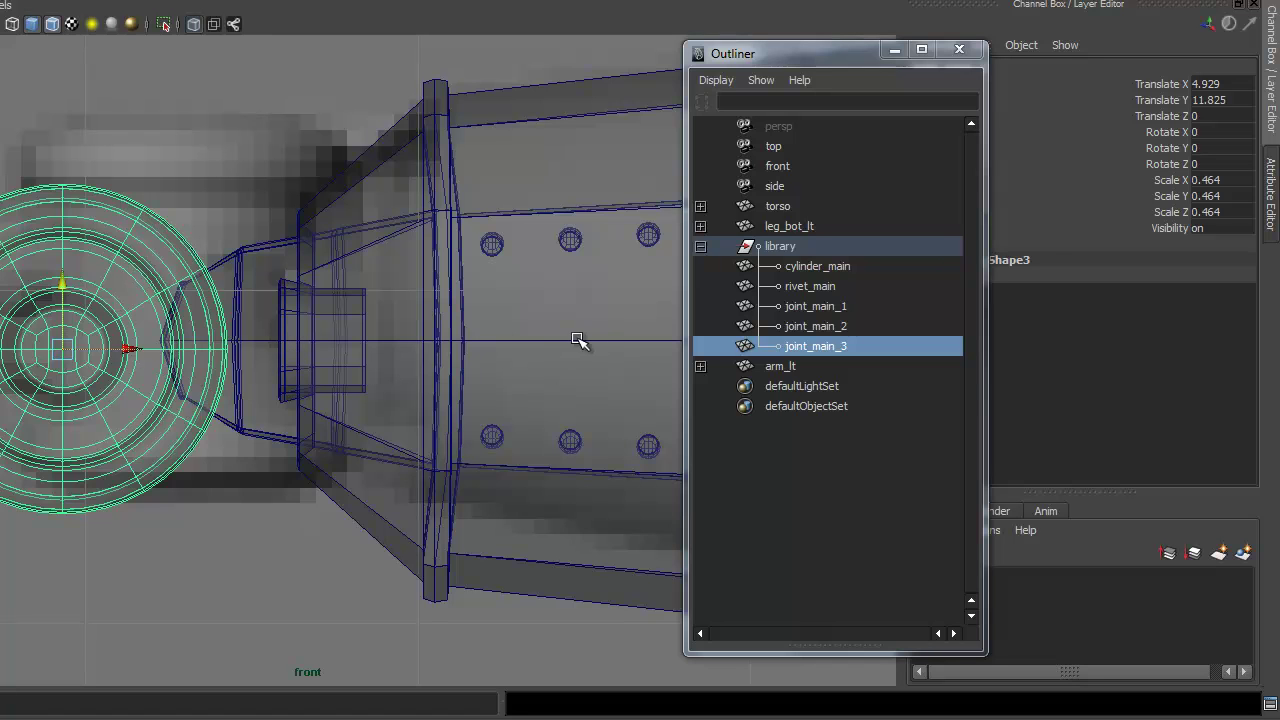
drag(64, 286, 64, 278)
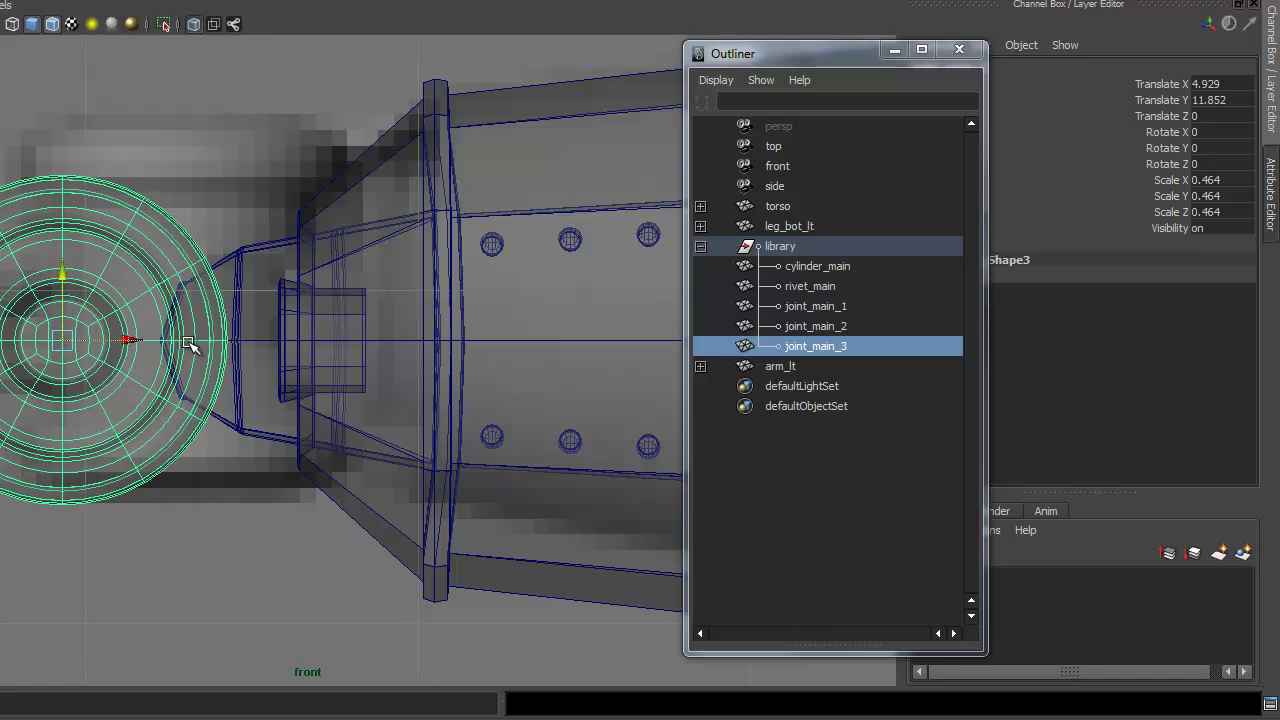
Shift the duplicated joint along the arm onto the reference elbow, at about X 5.26
drag(131, 342, 153, 340)
mouse_move(291, 369)
alt+right_down()
mouse_move(157, 354)
mouse_move(280, 354)
alt+right_up()
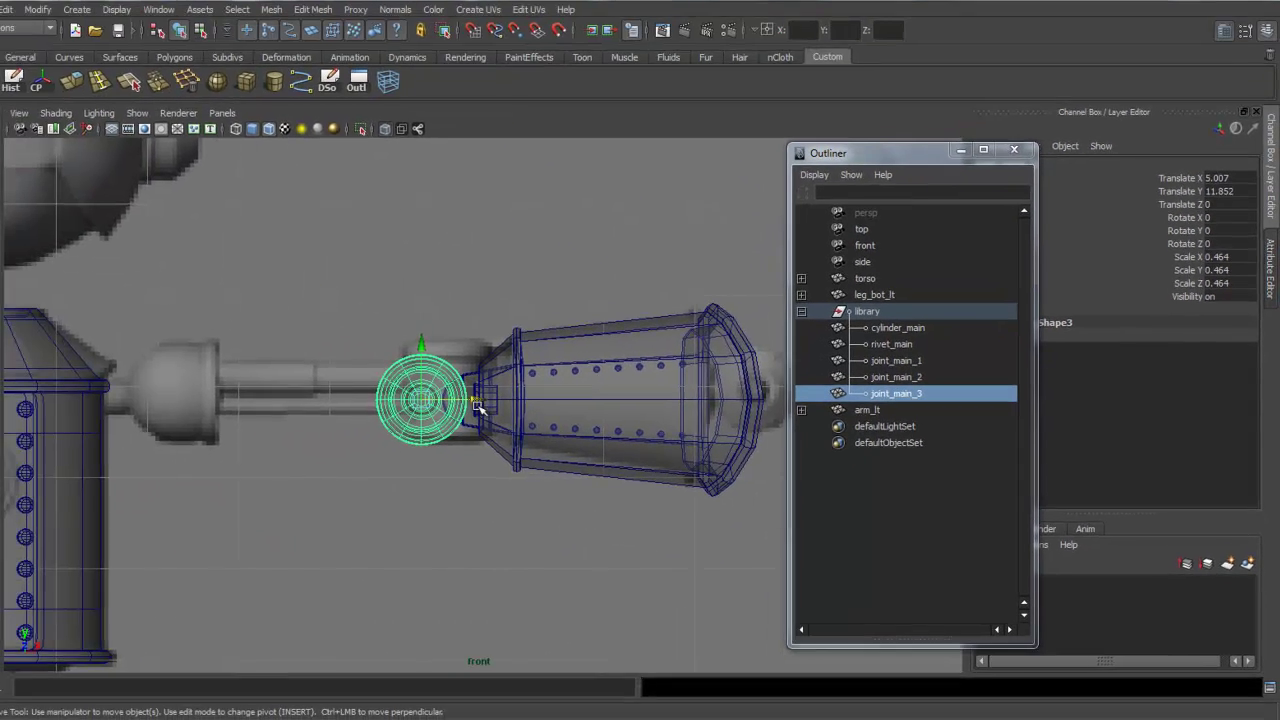
drag(334, 362, 343, 364)
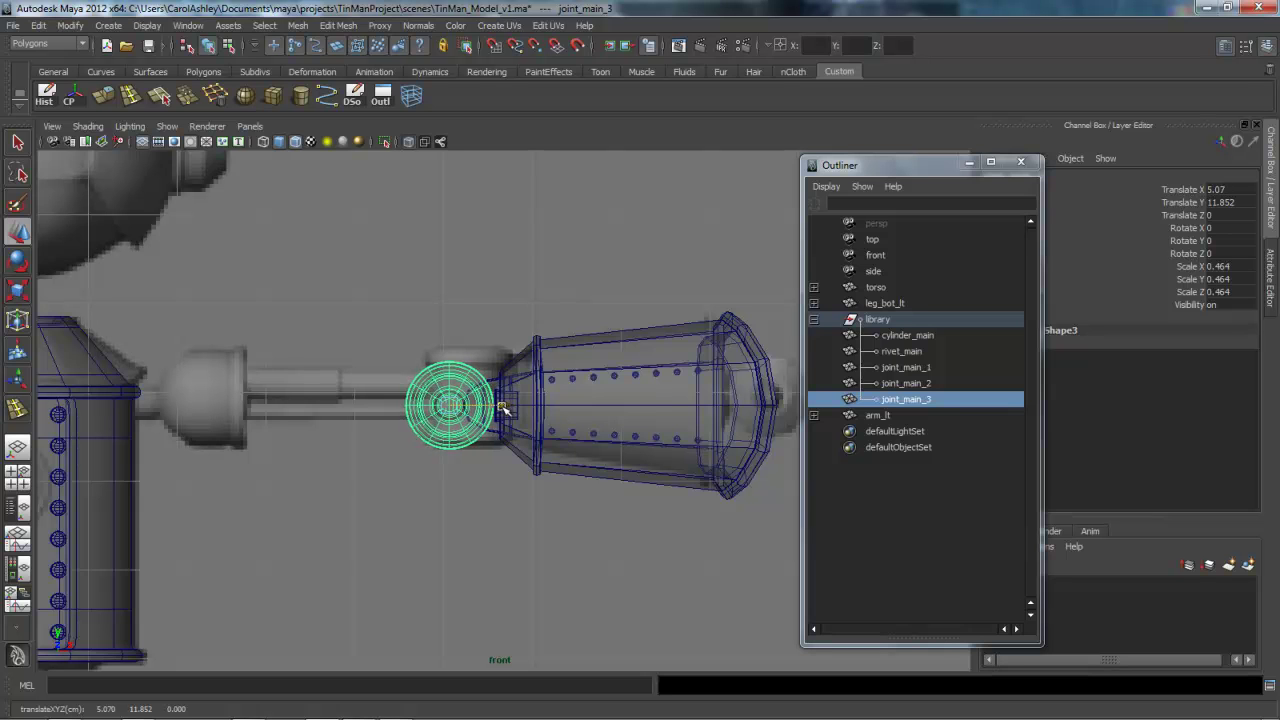
drag(504, 410, 542, 389)
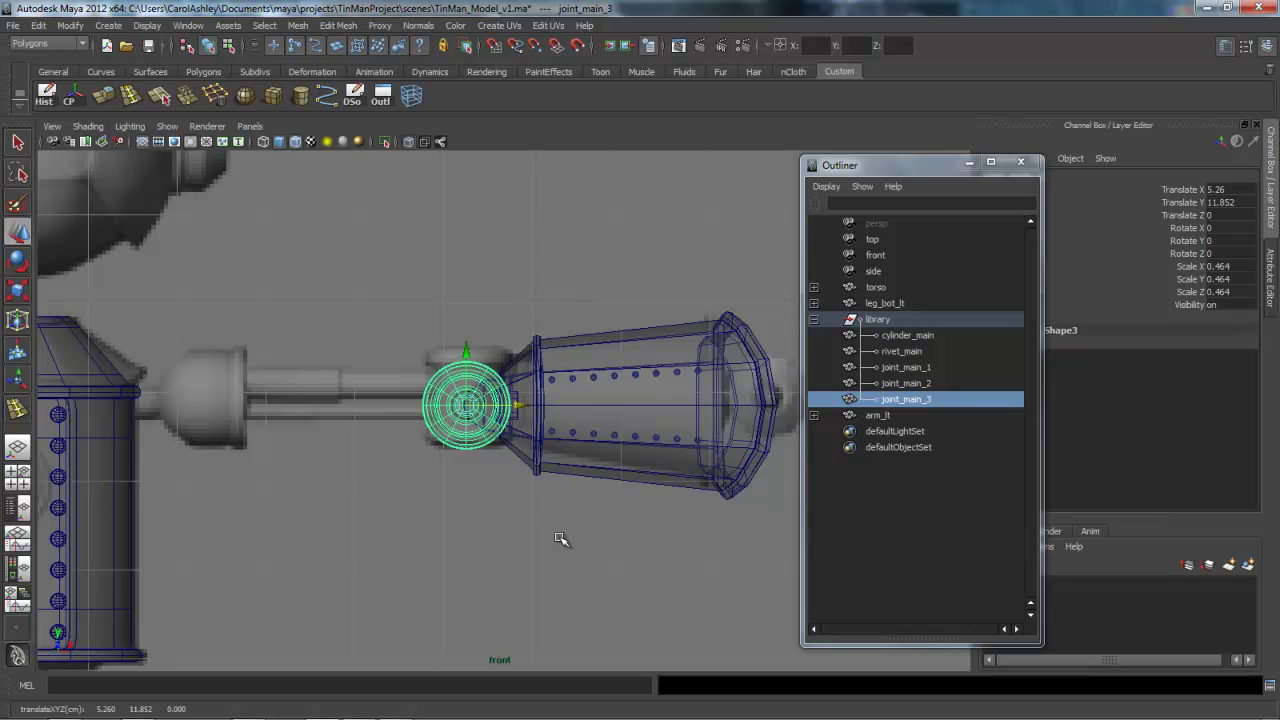
Turn the duplicated joint upright by setting its Rotate X to 90
alt+middle_drag(560, 538, 514, 539)
alt+right_drag(514, 539, 663, 537)
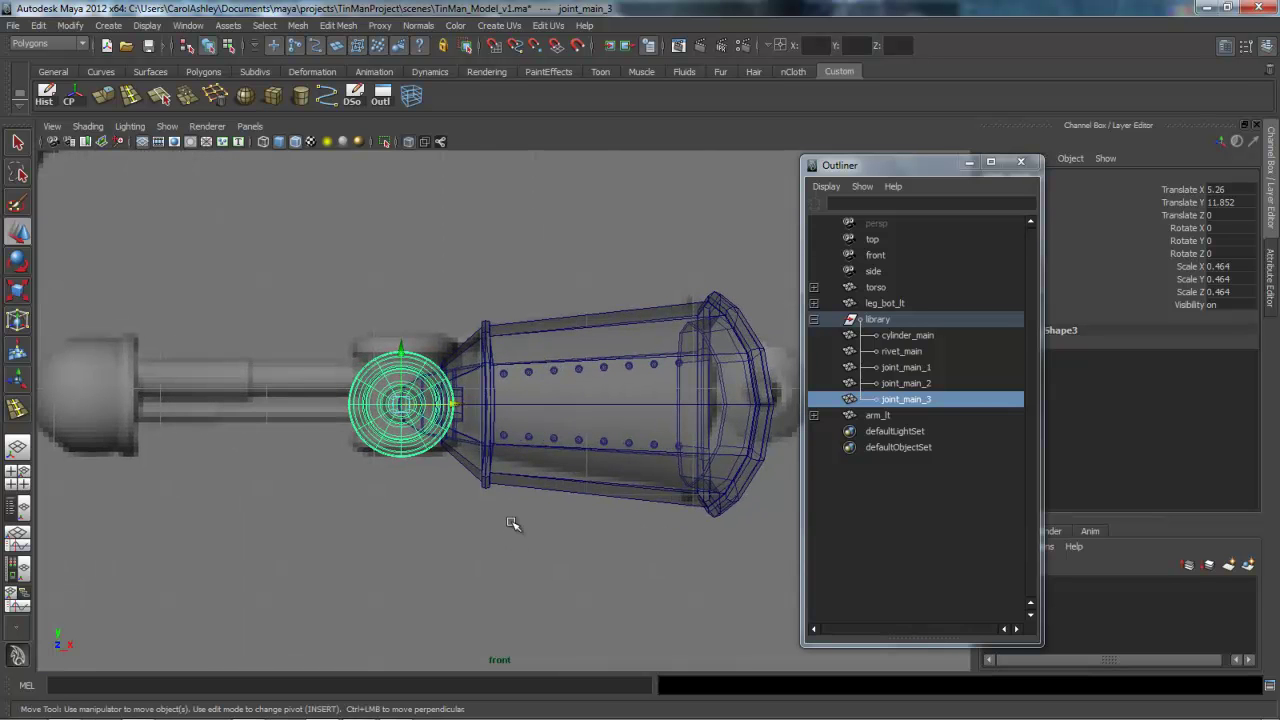
key(e)
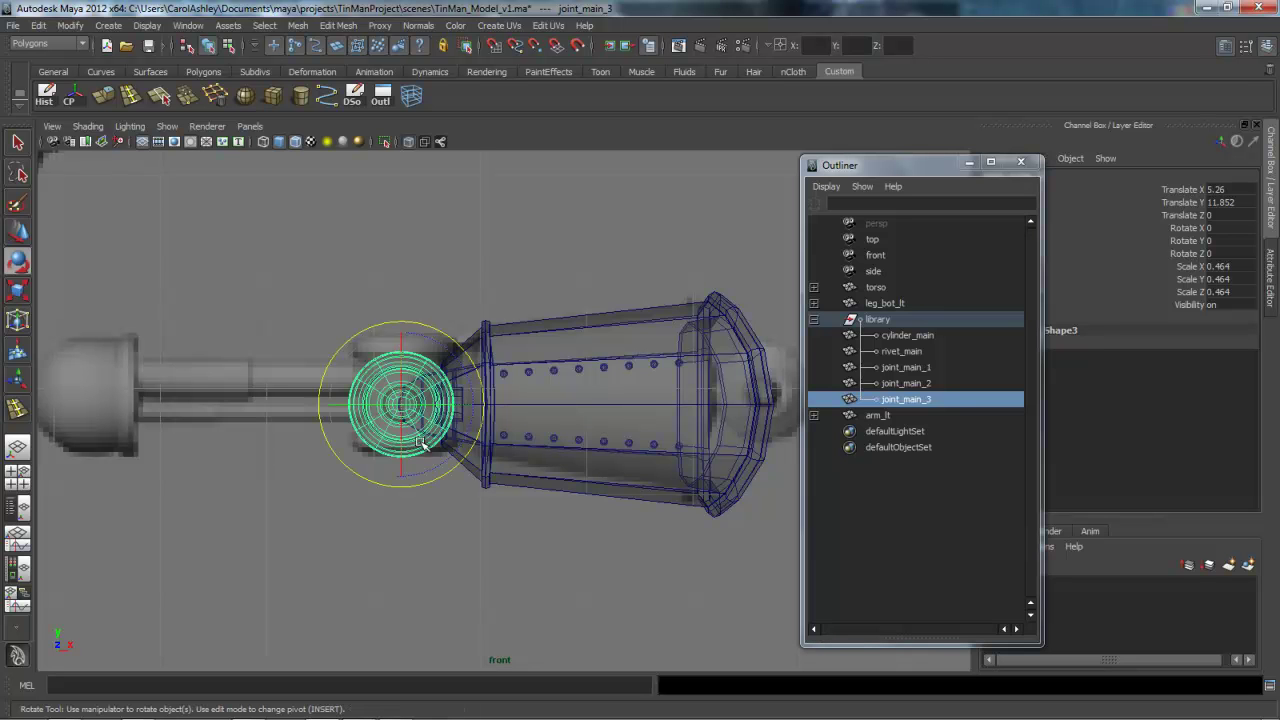
drag(398, 453, 405, 346)
double_click(1249, 229)
text(90)
key(Return)
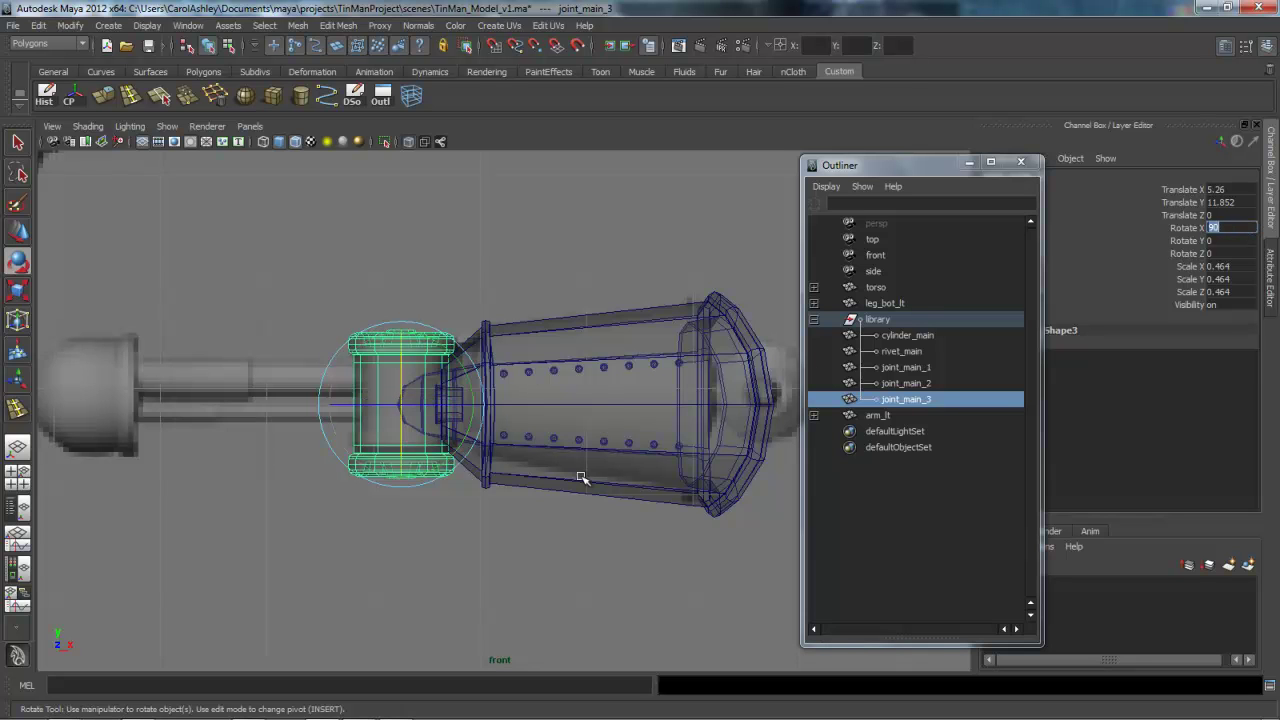
Scale arm_lt down uniformly to match the reference forearm, at about 0.925 in X, 0.966 in Y and 0.835 in Z
click(878, 415)
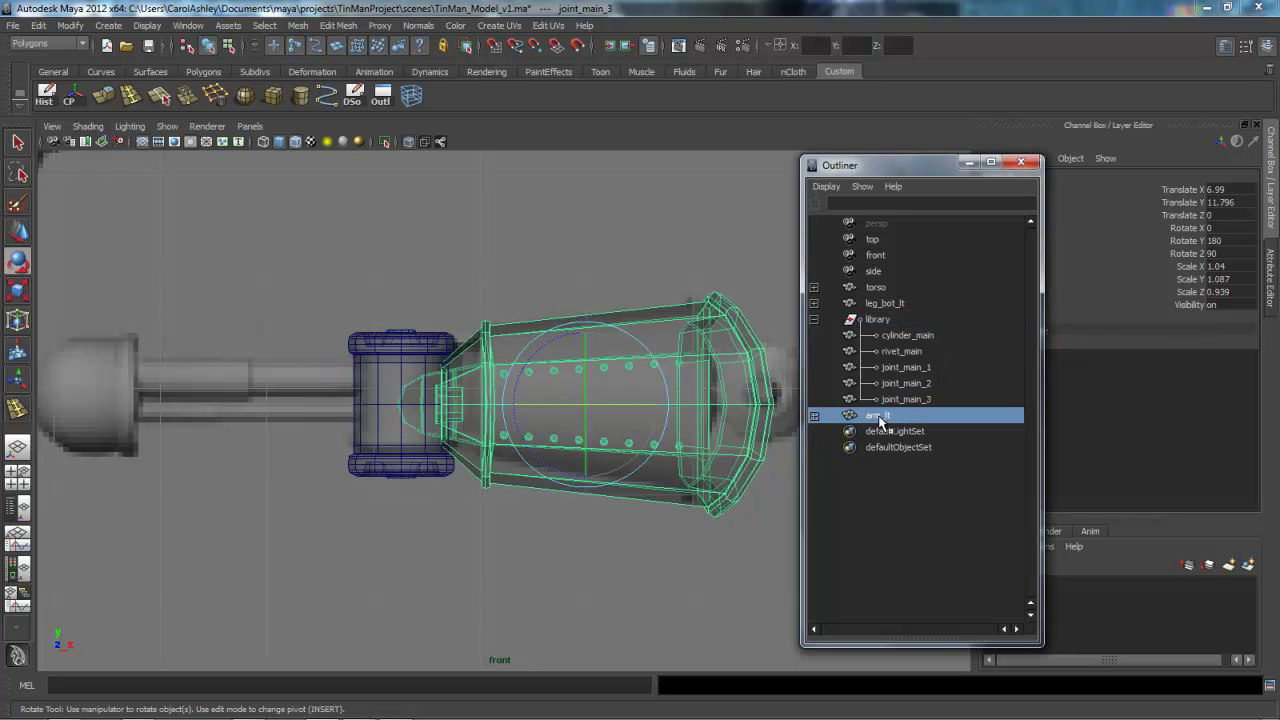
alt+middle_drag(665, 542, 572, 538)
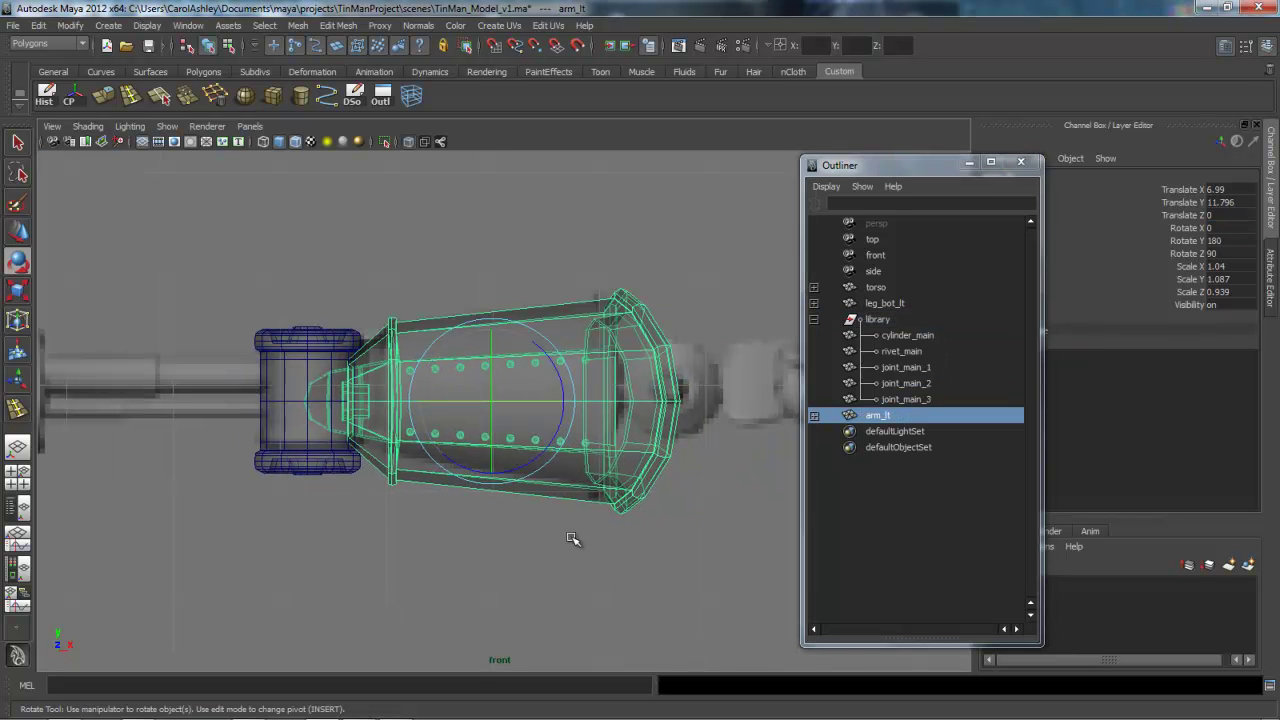
key(r)
drag(490, 403, 434, 379)
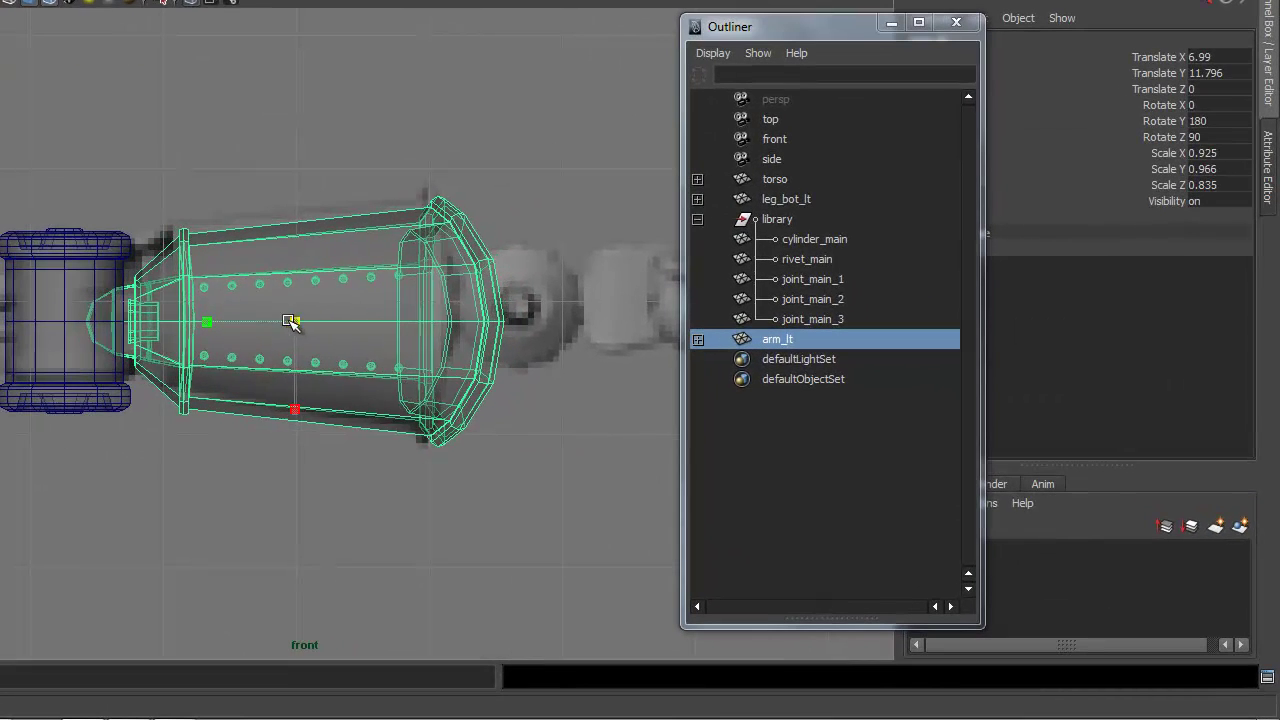
Scale arm_lt down to about 0.891, 0.93 and 0.804, and reposition it on the reference forearm at about X 6.855, Y 11.856
mouse_move(290, 321)
mouse_down()
mouse_move(254, 323)
mouse_move(284, 322)
mouse_up()
key(Insert)
drag(361, 321, 343, 320)
drag(277, 253, 277, 250)
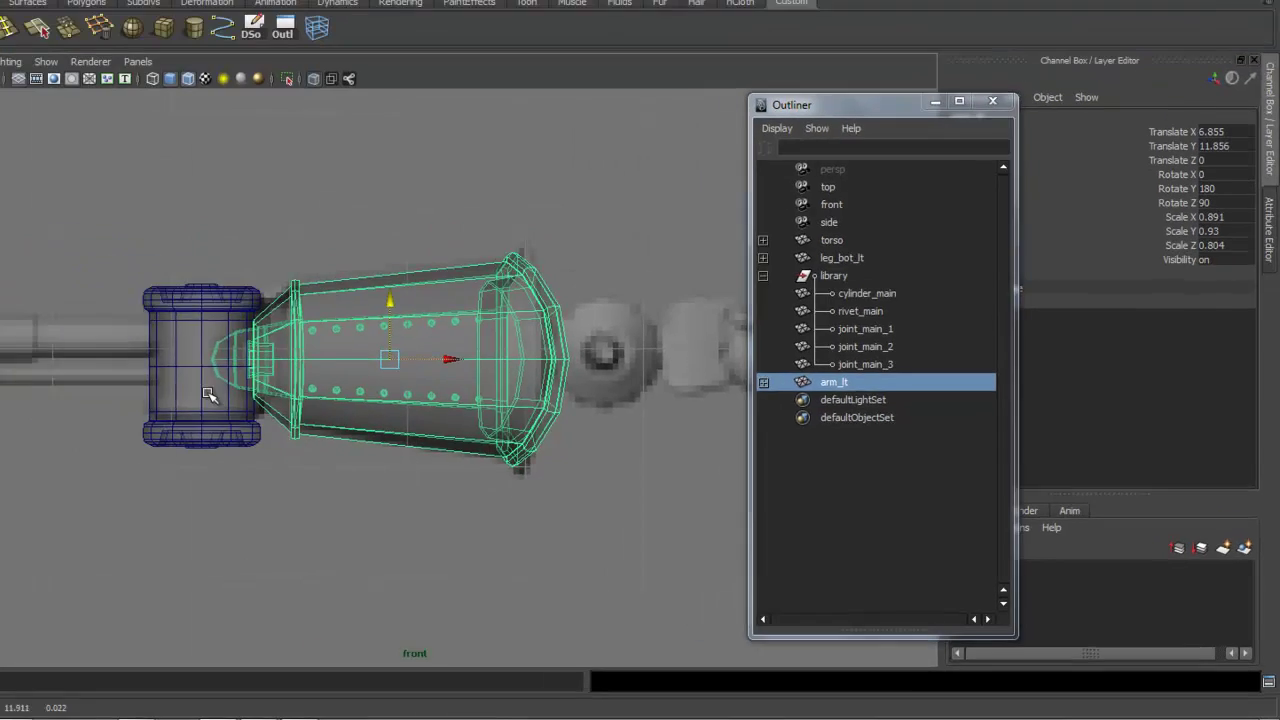
Raise the elbow joint to about Y 11.913 to line up with the arm, and parent it under arm_lt
click(885, 364)
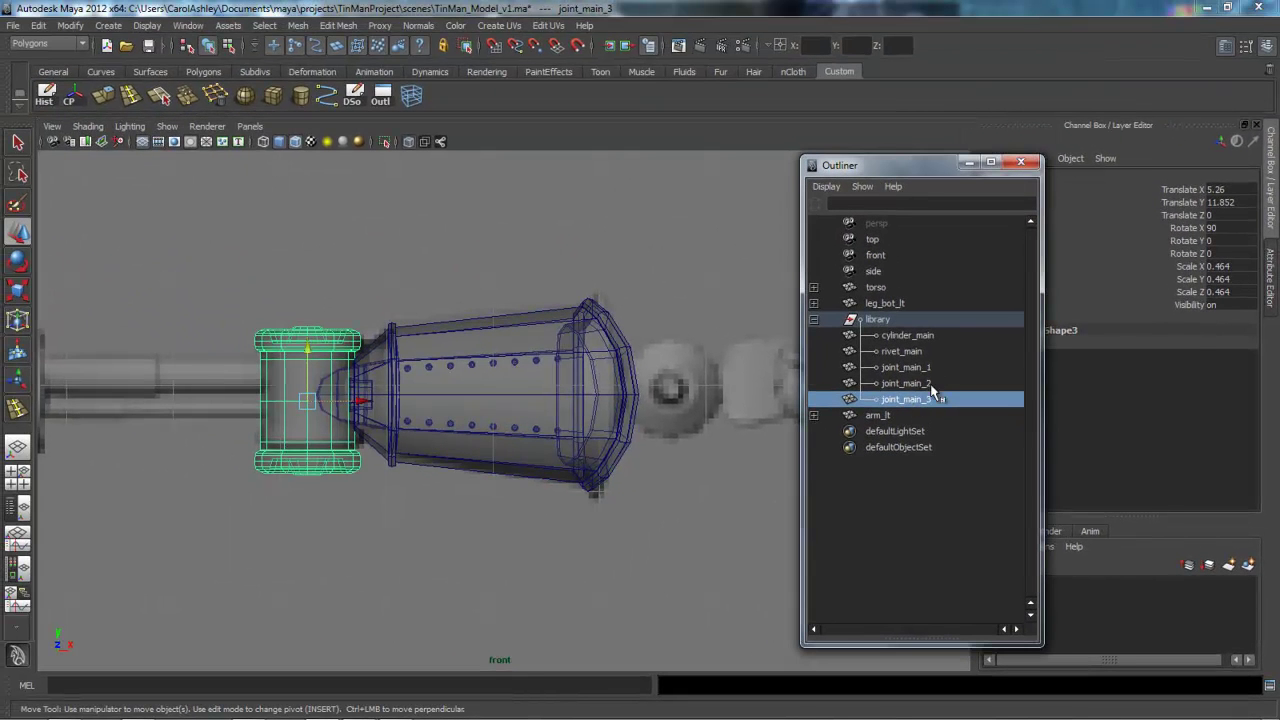
drag(308, 360, 308, 347)
alt+right_drag(271, 449, 835, 507)
alt+right_drag(518, 411, 180, 405)
middle_drag(916, 400, 914, 401)
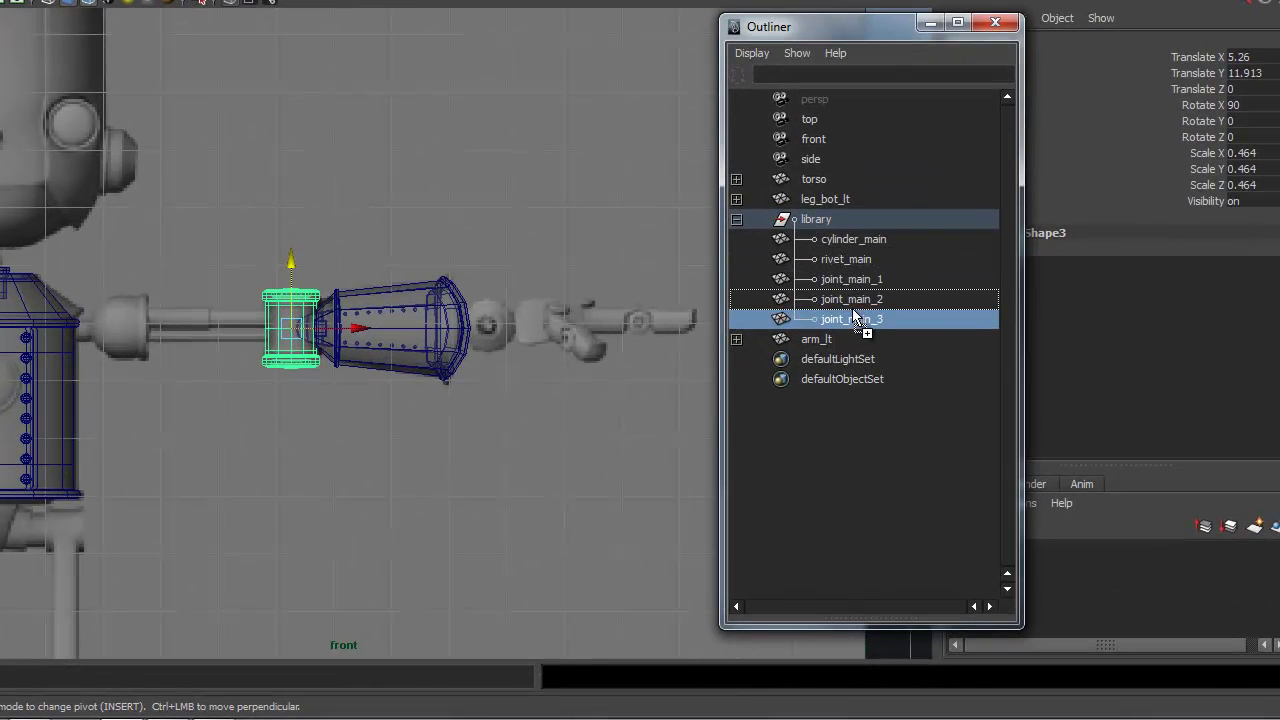
drag(813, 339, 813, 339)
Rename the elbow joint under arm_lt as joint_3
double_click(860, 380)
click(866, 380)
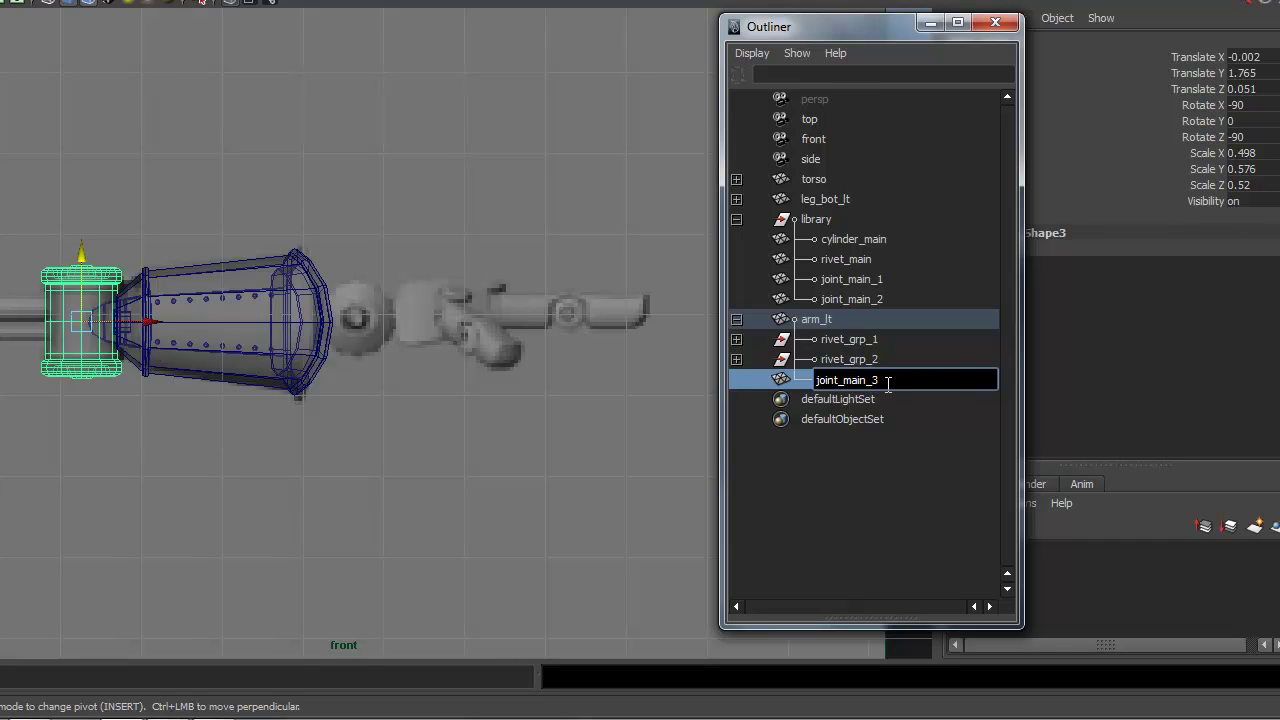
key(Return)
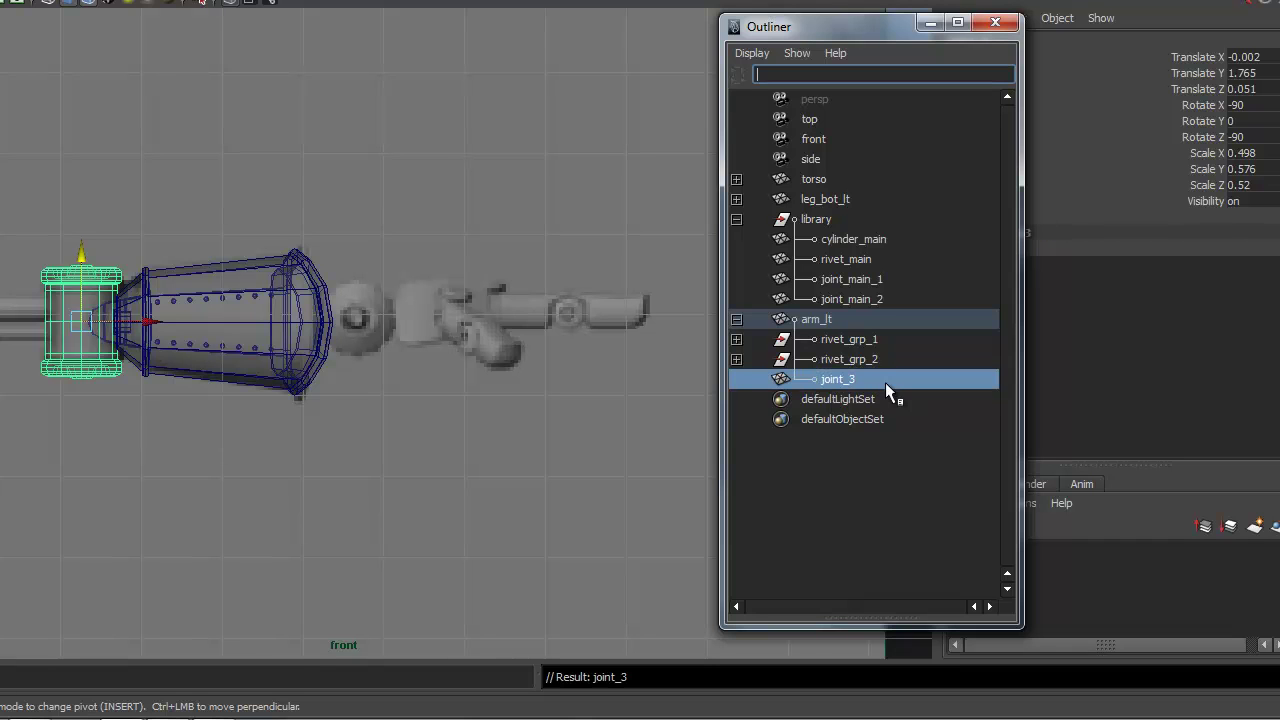
Duplicate joint_main_2 from the library group to use as the wrist joint
mouse_move(103, 491)
alt+right_down()
mouse_move(362, 493)
mouse_move(106, 488)
alt+right_up()
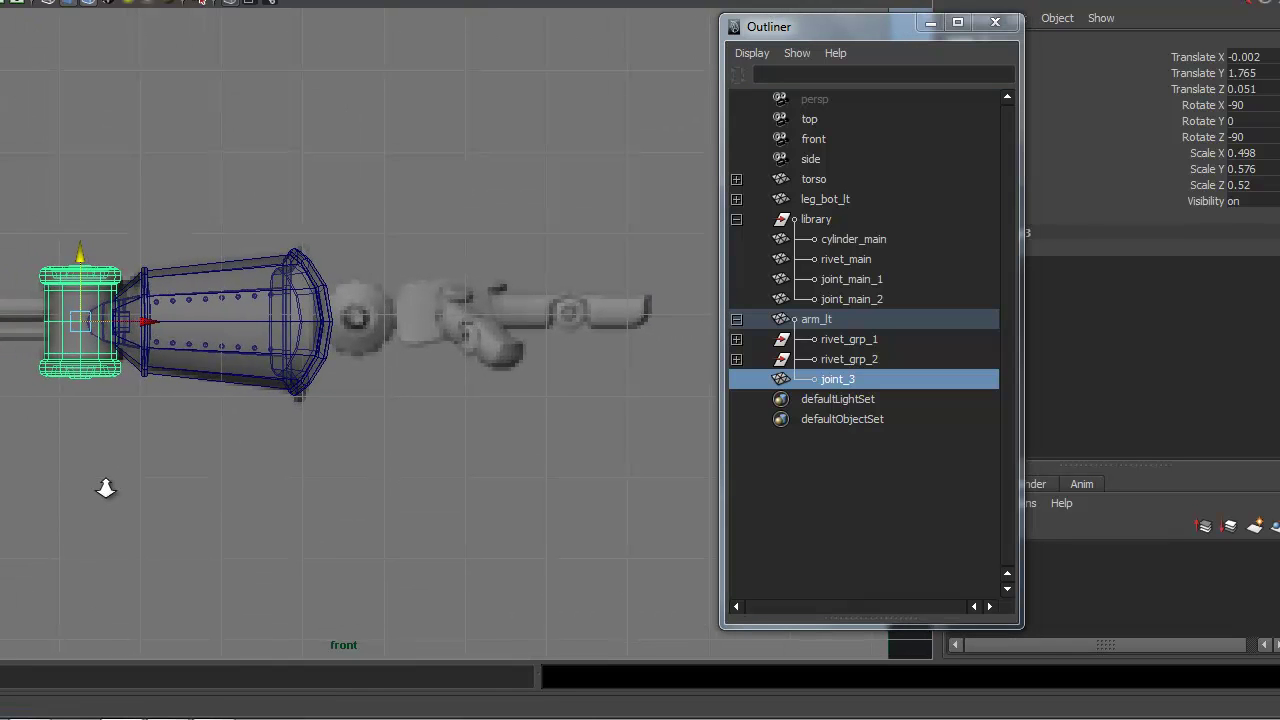
alt+middle_drag(345, 518, 294, 505)
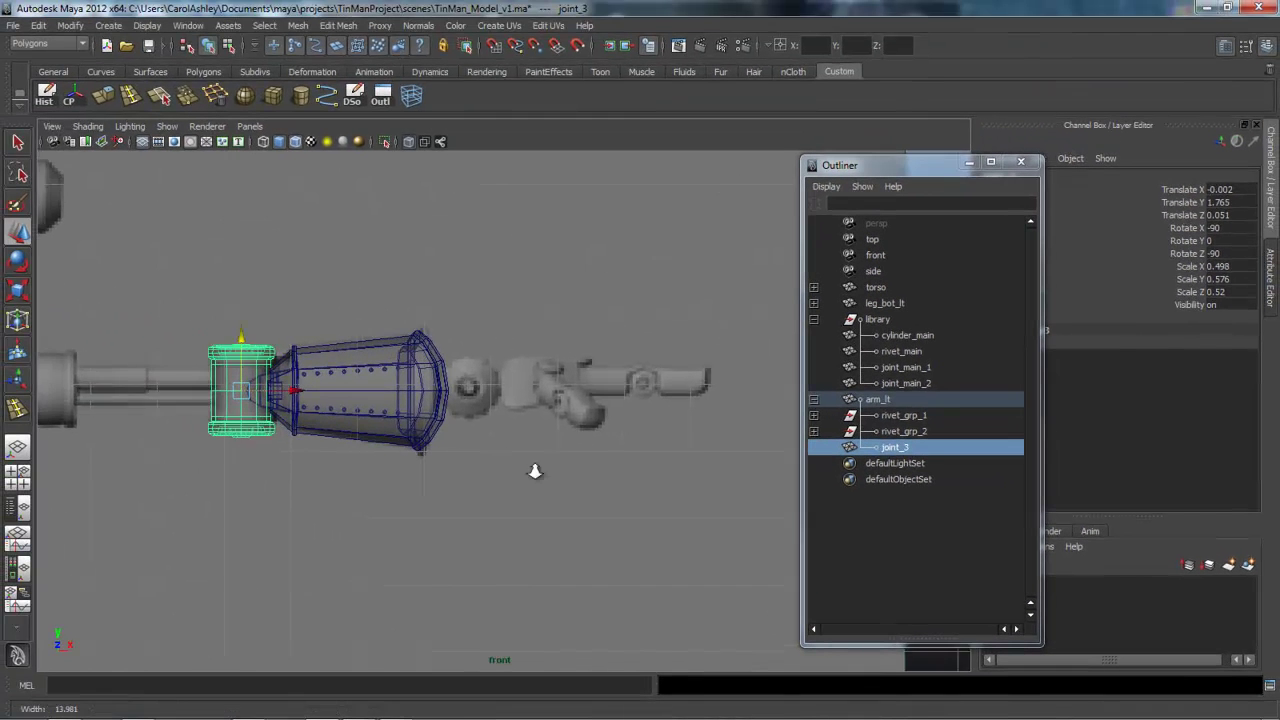
alt+right_drag(535, 471, 655, 468)
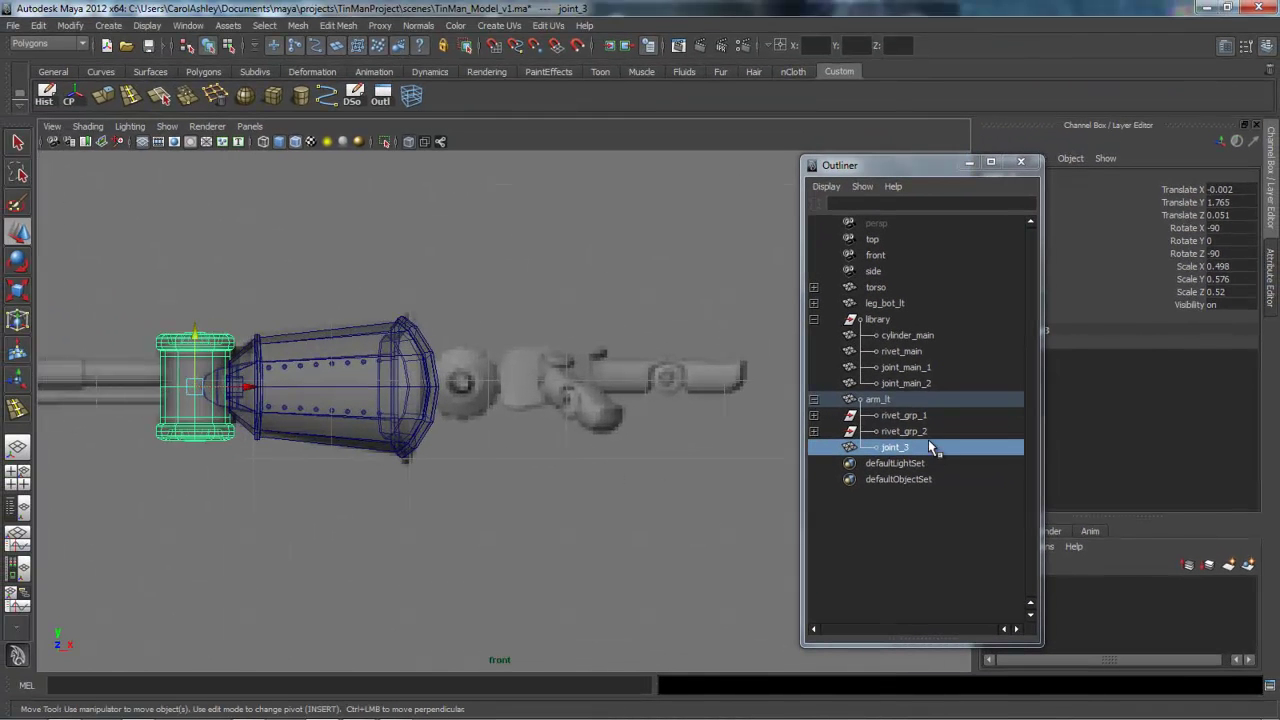
click(911, 385)
alt+right_drag(626, 492, 200, 510)
alt+middle_drag(450, 546, 577, 346)
alt+right_drag(577, 346, 697, 431)
alt+middle_drag(642, 435, 593, 480)
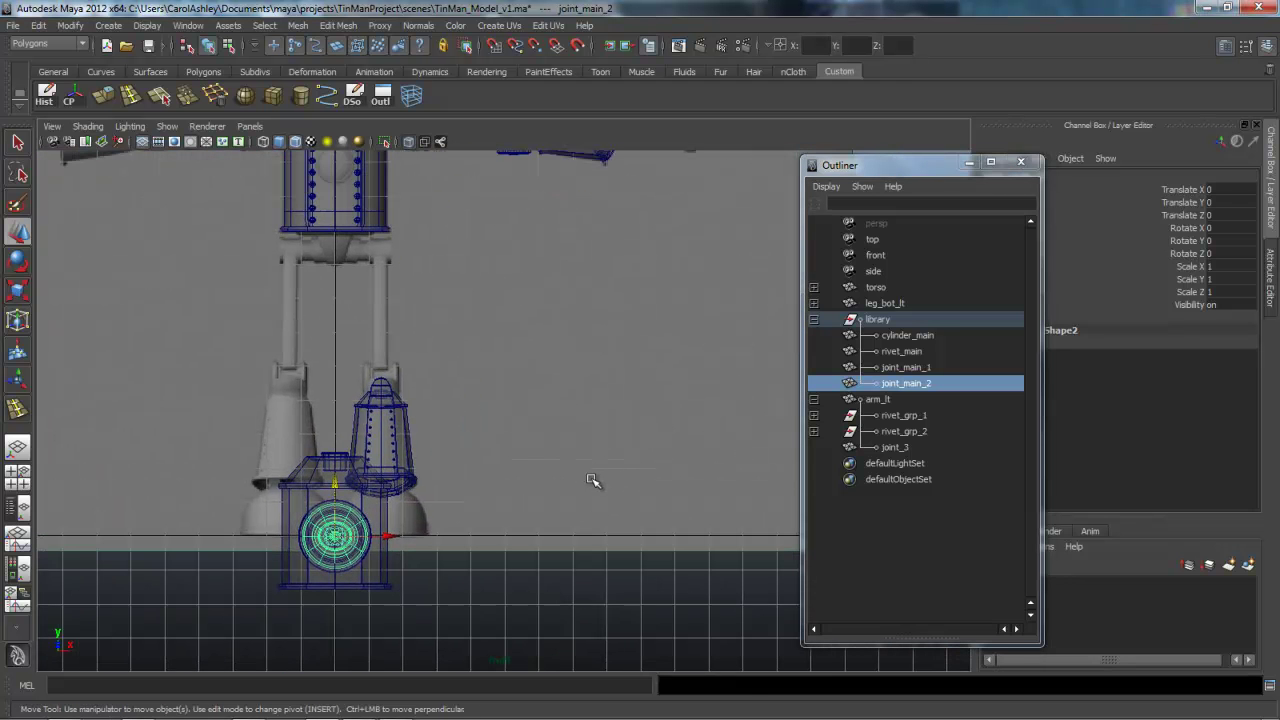
key(ctrl+d)
Move the duplicated joint up and across to the reference wrist, at about X 8.518, Y 12.001
drag(335, 487, 335, 218)
alt+right_drag(443, 334, 392, 527)
drag(348, 418, 348, 284)
drag(429, 336, 688, 348)
Scale the wrist joint down uniformly to about 0.471 to match the reference
alt+middle_drag(687, 471, 480, 514)
alt+right_drag(480, 514, 514, 514)
key(f)
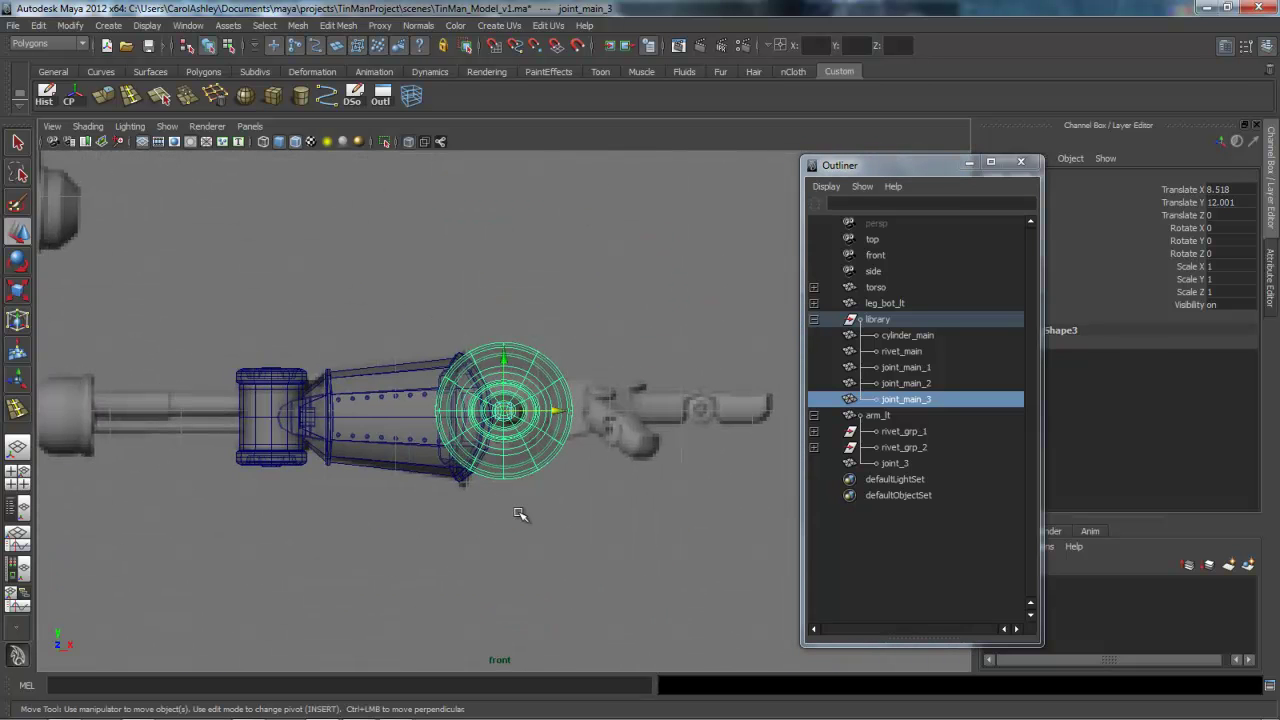
key(r)
drag(507, 411, 414, 421)
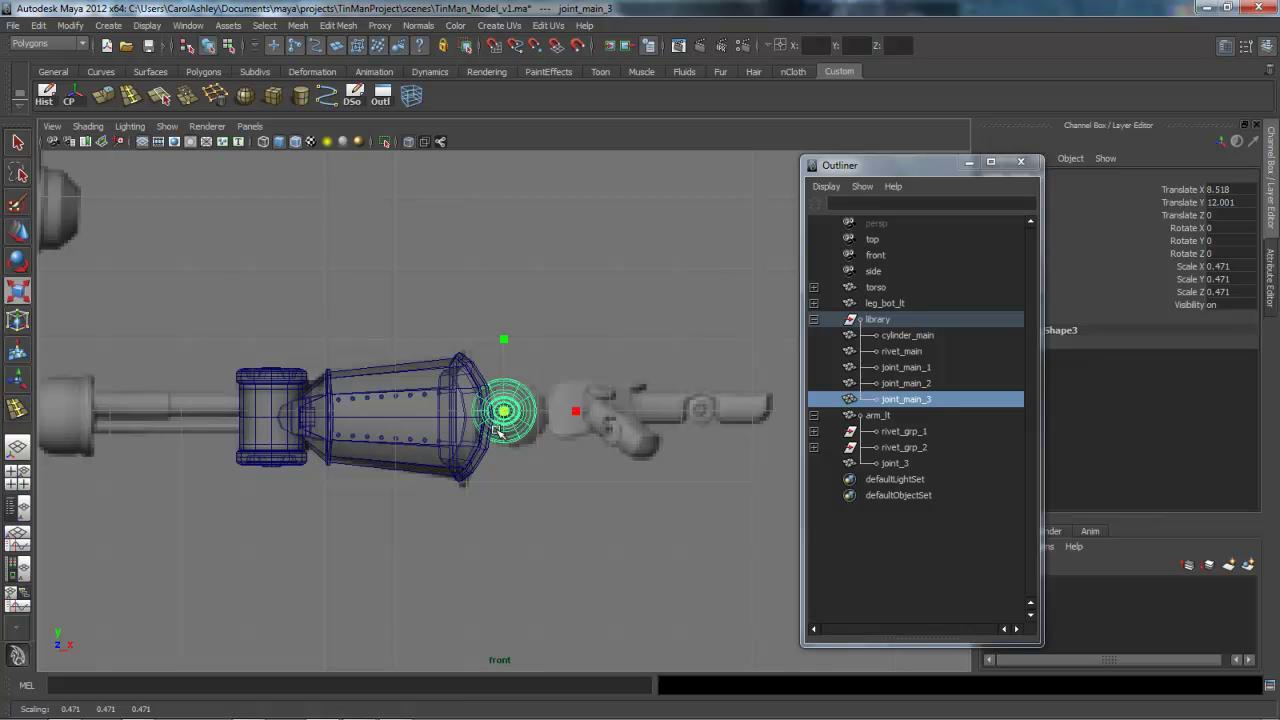
Fine-tune the wrist joint's position over the reference to about X 8.672, Y 11.916
key(w)
alt+right_drag(420, 508, 930, 497)
drag(501, 359, 500, 372)
drag(568, 426, 582, 426)
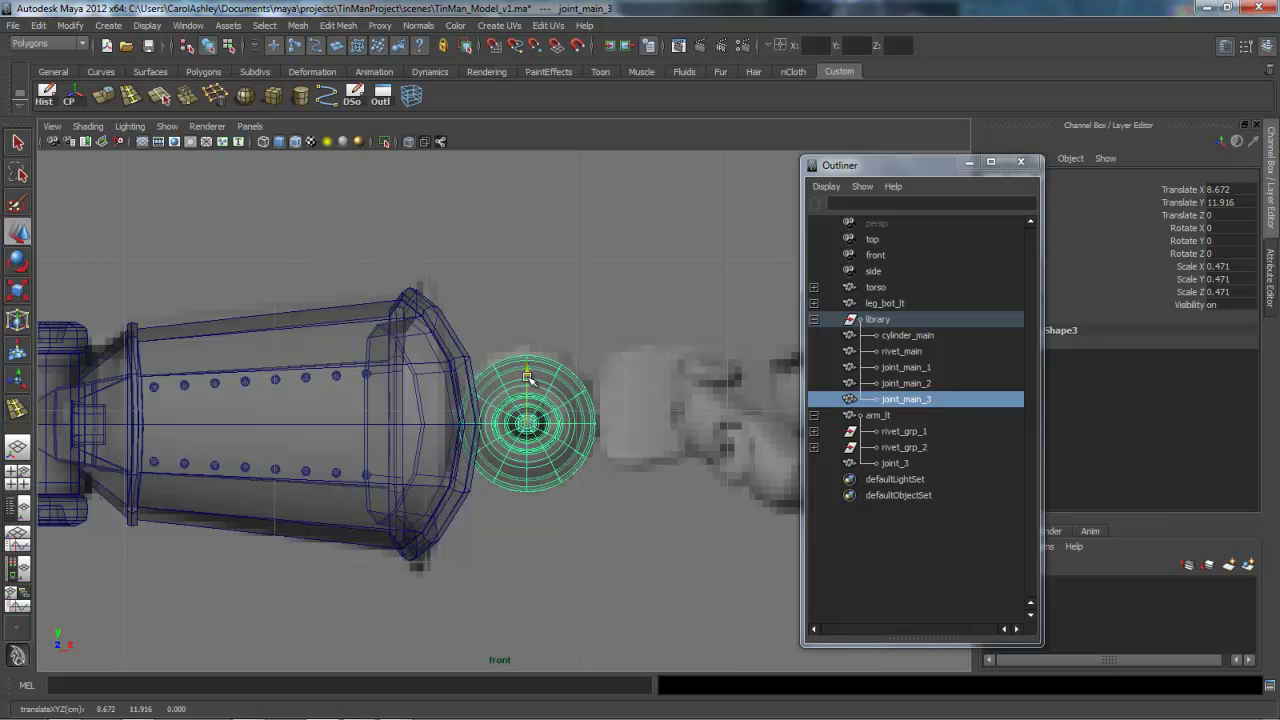
Parent the wrist joint, joint_main_3, under arm_lt
scroll(580, 523, down, 5)
mouse_move(472, 526)
alt+right_down()
mouse_move(360, 523)
mouse_move(480, 521)
alt+right_up()
alt+middle_drag(480, 521, 631, 508)
middle_drag(901, 401, 880, 417)
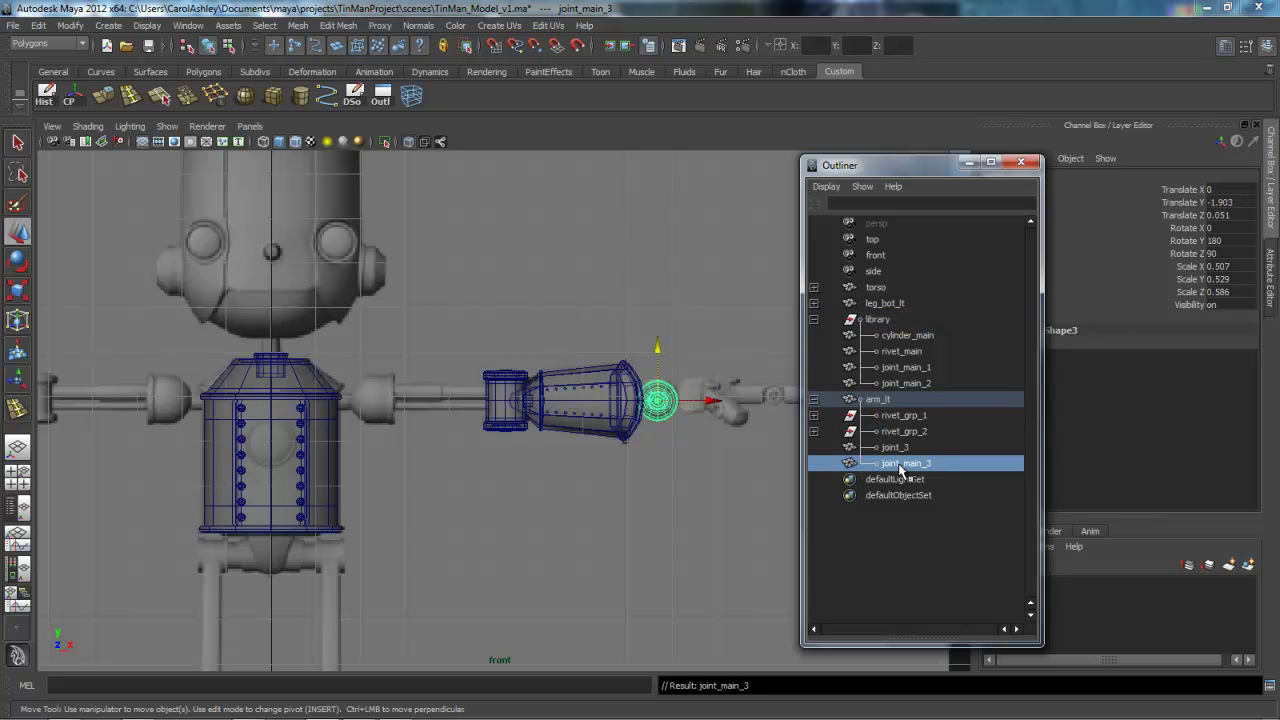
Rename the wrist joint under arm_lt as joint_4
double_click(901, 466)
click(923, 463)
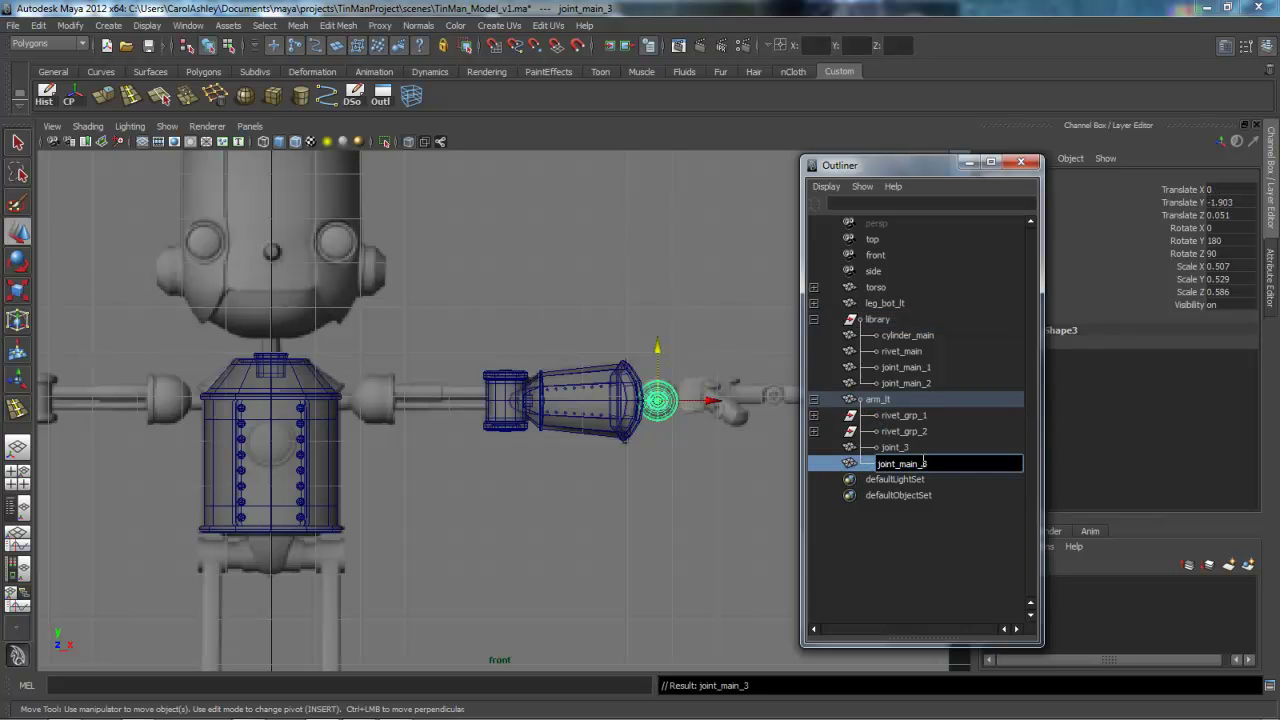
key(Delete)
key(Delete)
text(_4)
key(Return)
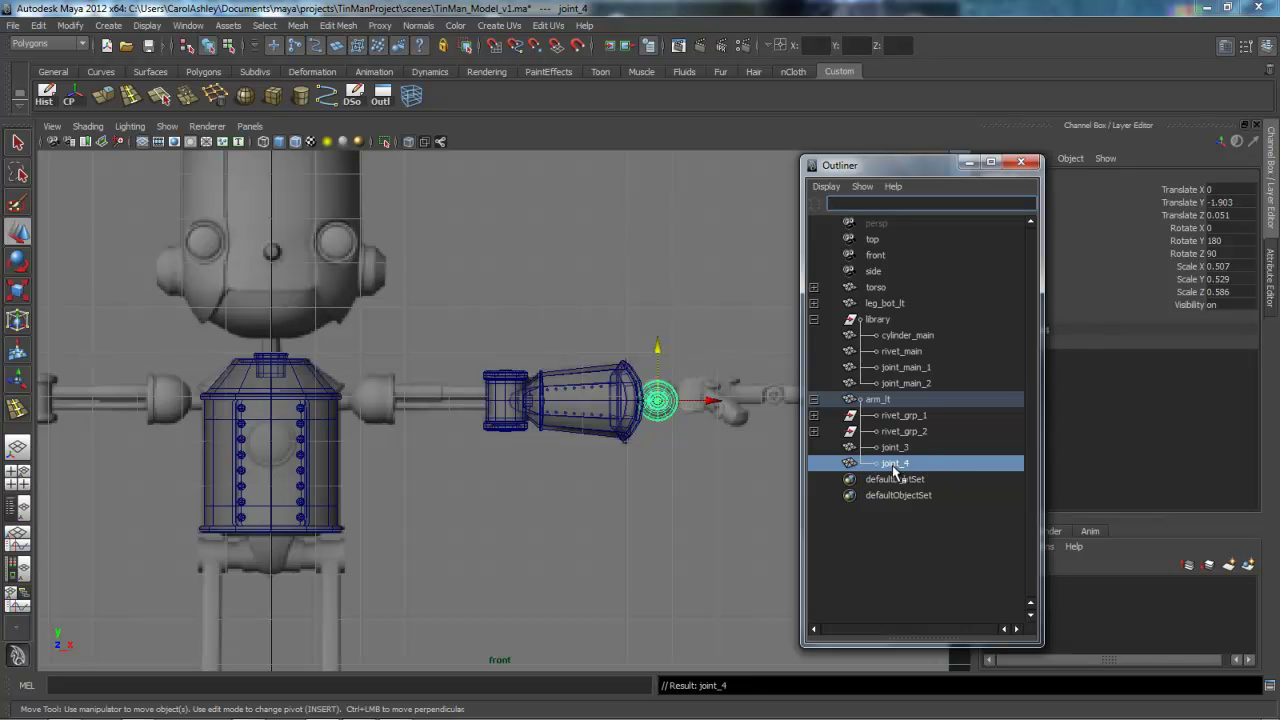
Examine the reference hips, knees and shoulders against the modeled parts to find where the remaining joints belong
alt+middle_drag(697, 514, 683, 487)
alt+right_drag(651, 506, 557, 577)
alt+middle_drag(530, 580, 519, 486)
alt+right_drag(523, 491, 676, 500)
alt+middle_drag(660, 512, 780, 418)
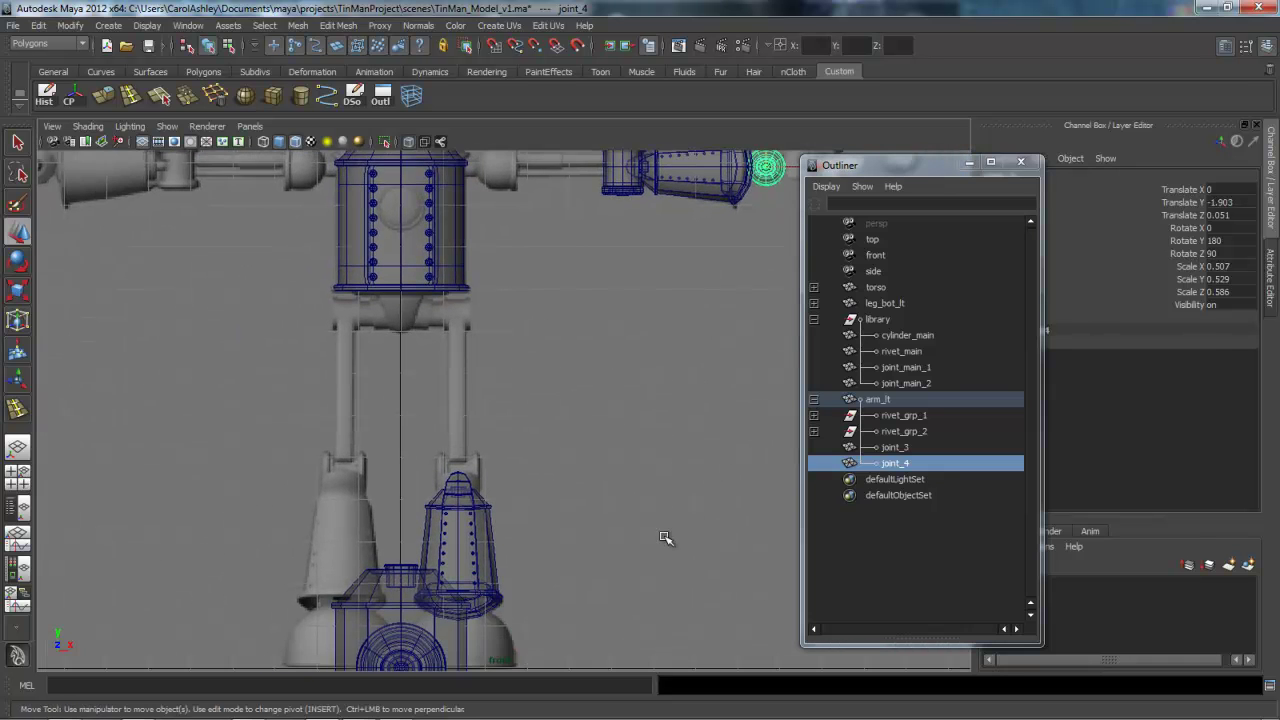
alt+middle_drag(663, 537, 661, 496)
alt+right_drag(478, 458, 760, 471)
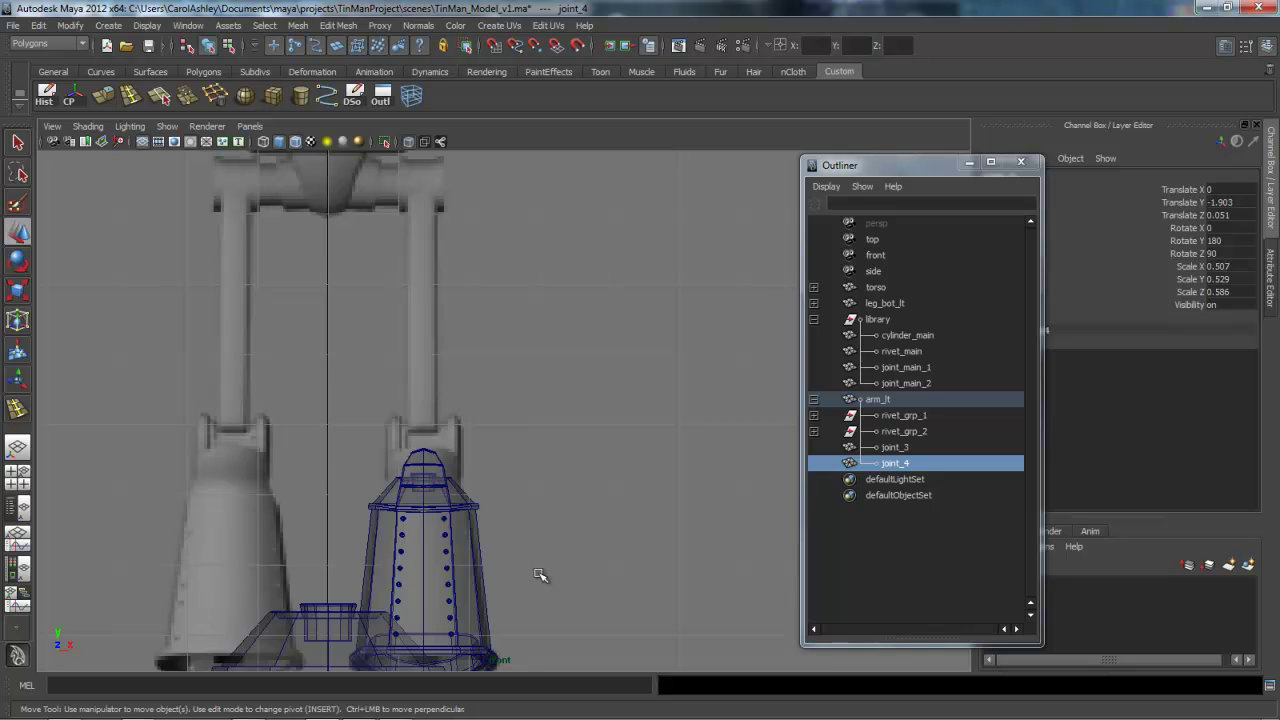
scroll(540, 575, up, 3)
scroll(585, 595, down, 3)
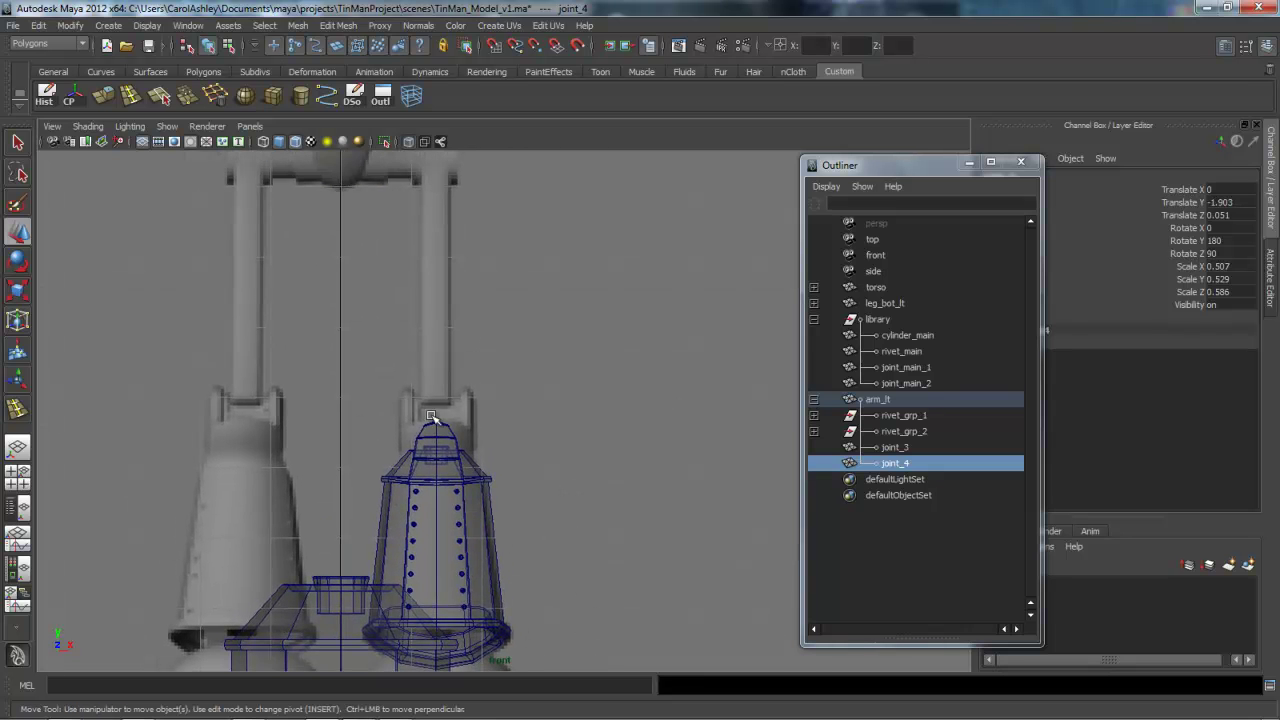
alt+middle_drag(610, 394, 600, 537)
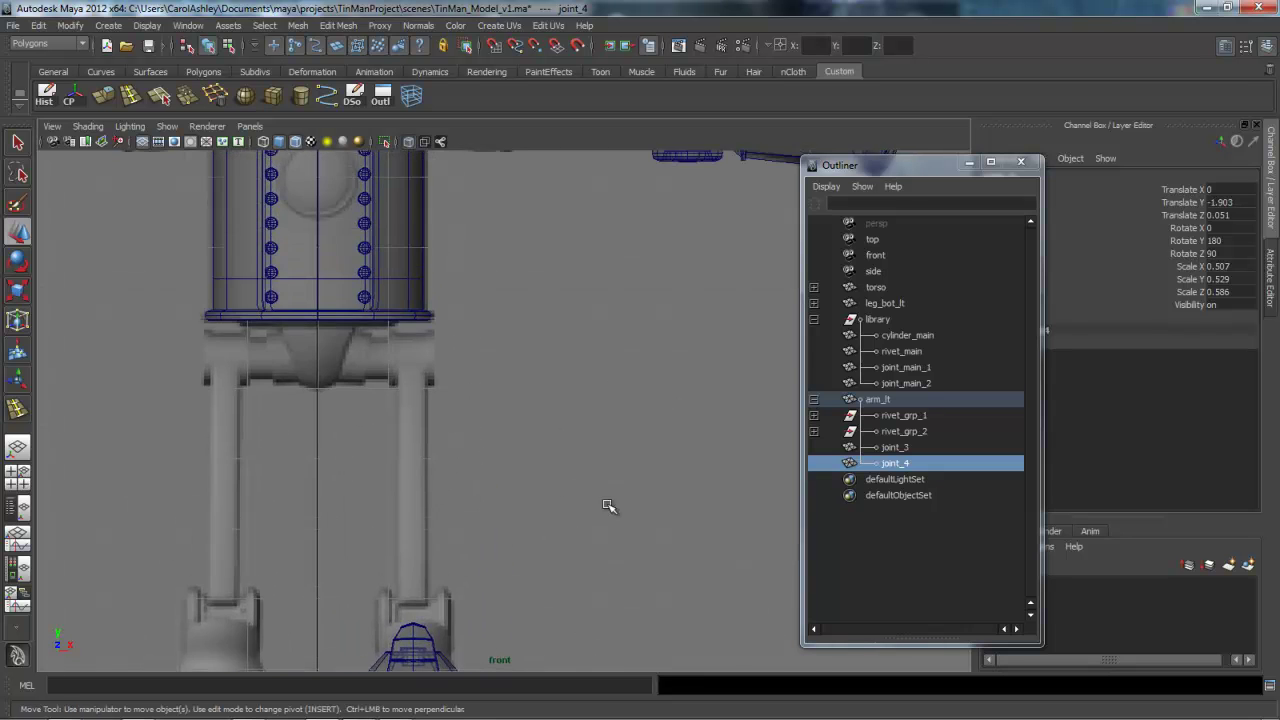
alt+middle_drag(622, 416, 589, 566)
alt+middle_drag(637, 462, 614, 520)
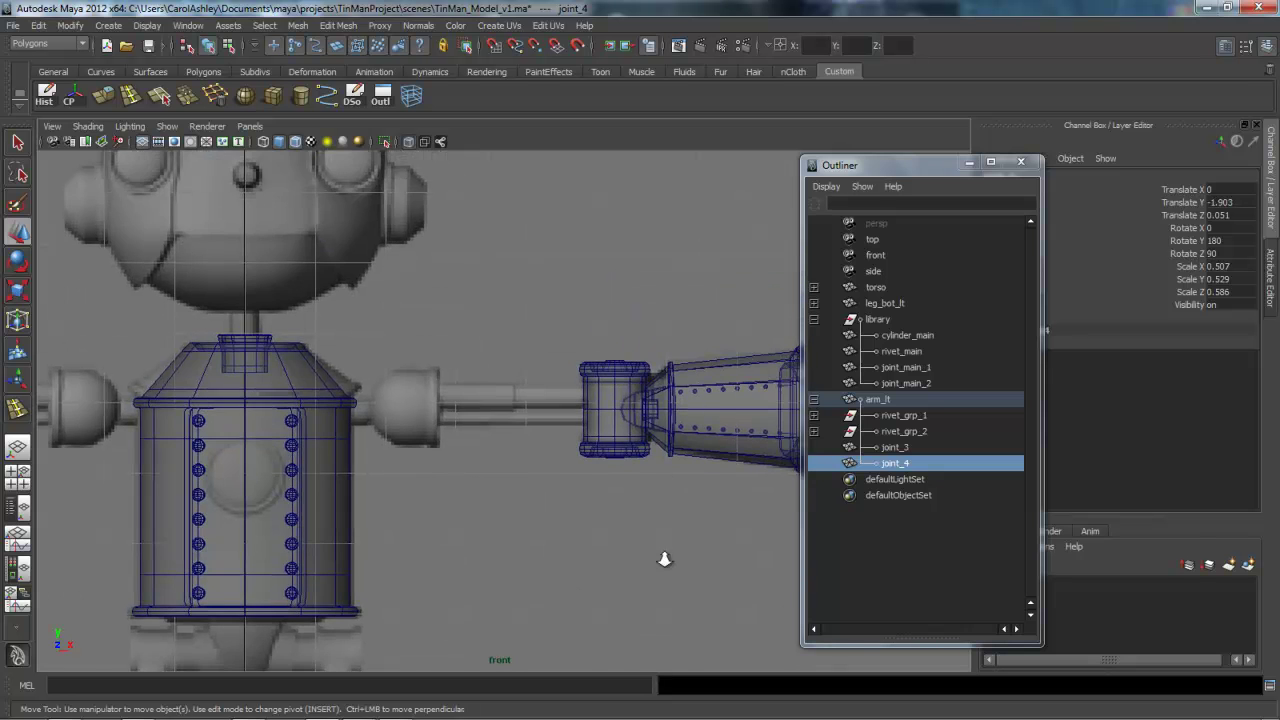
alt+right_drag(669, 560, 526, 594)
alt+middle_drag(518, 666, 543, 537)
alt+right_drag(543, 537, 594, 600)
alt+middle_drag(513, 636, 543, 507)
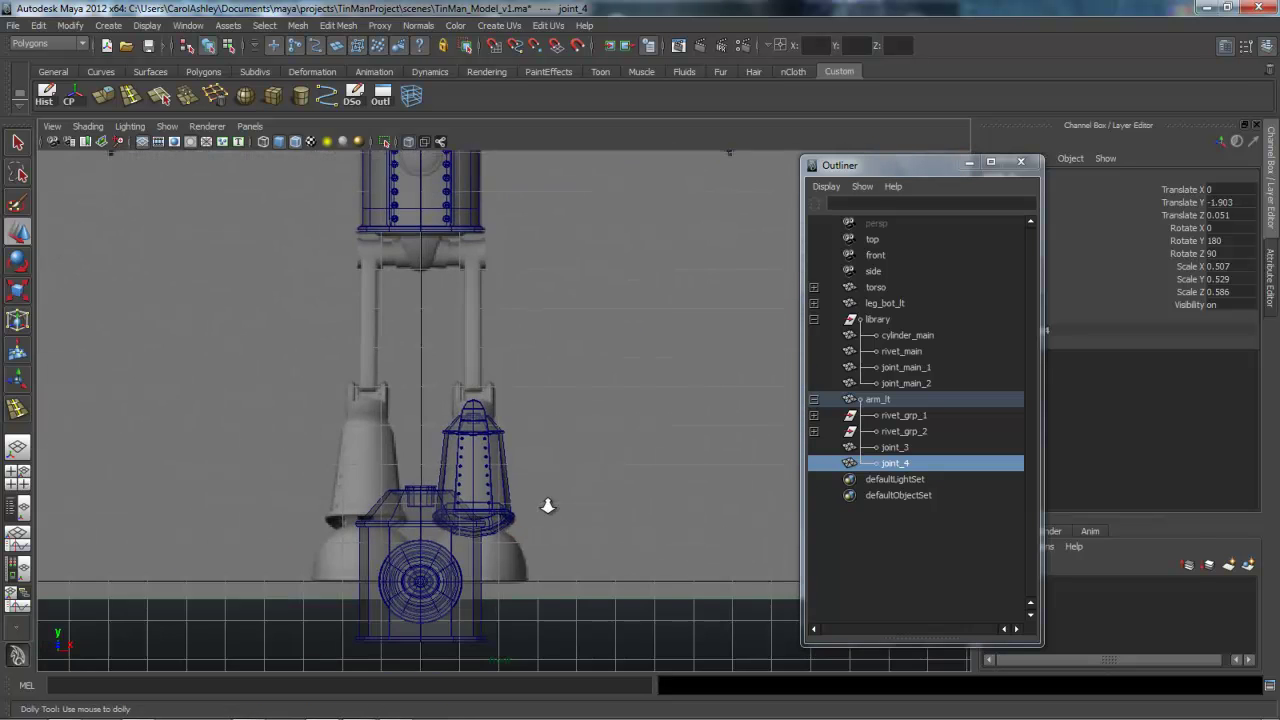
Duplicate joint_main_1 from the library group to use as the left knee joint
scroll(543, 508, up, 4)
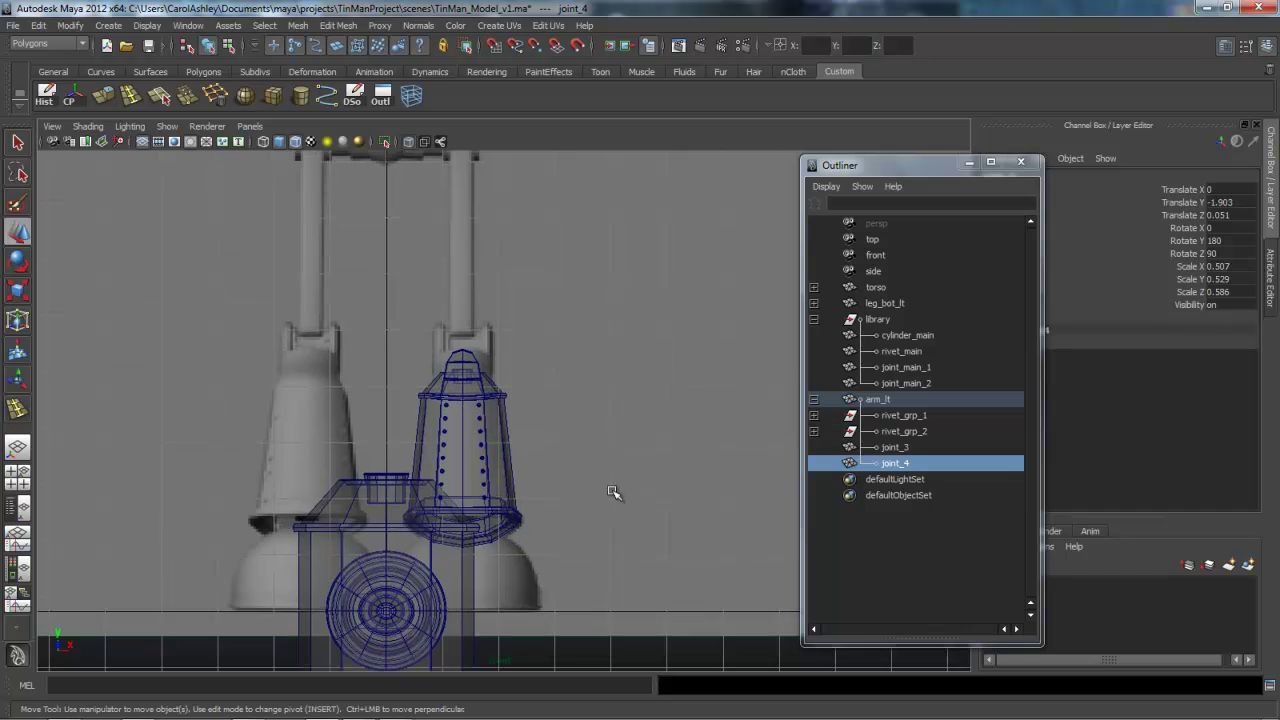
alt+middle_drag(601, 531, 606, 451)
alt+right_drag(540, 460, 734, 452)
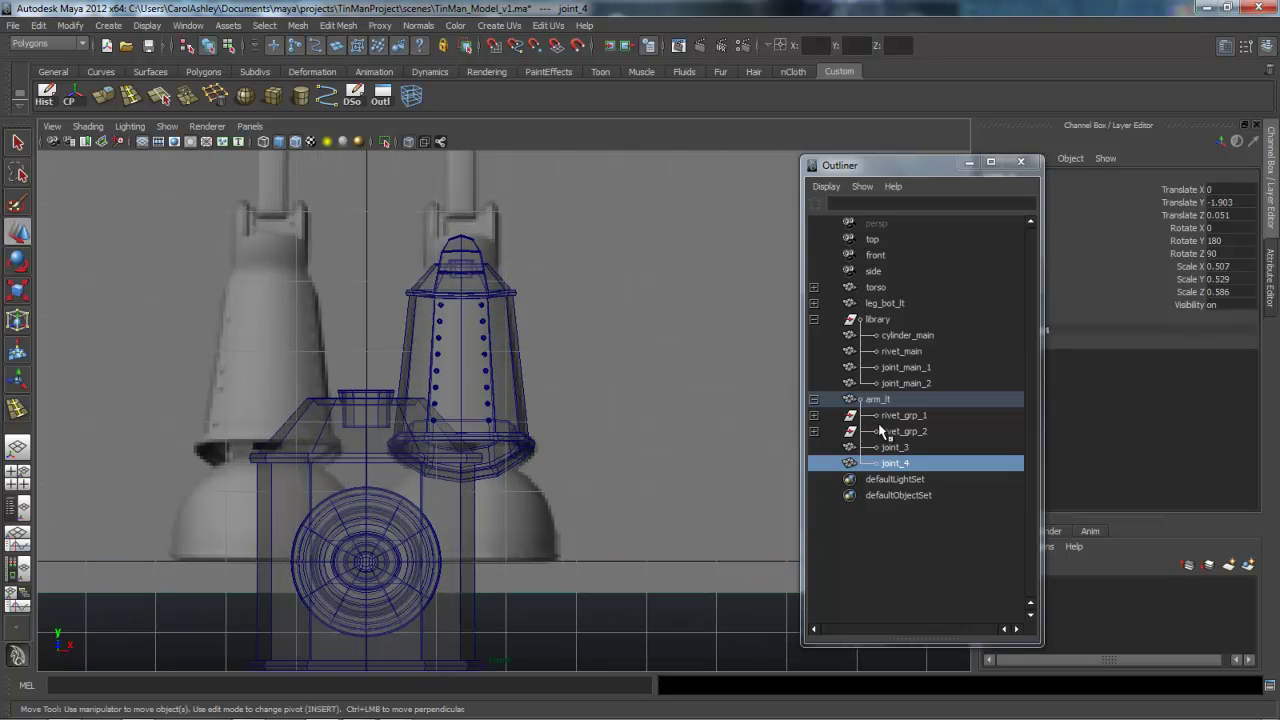
click(904, 368)
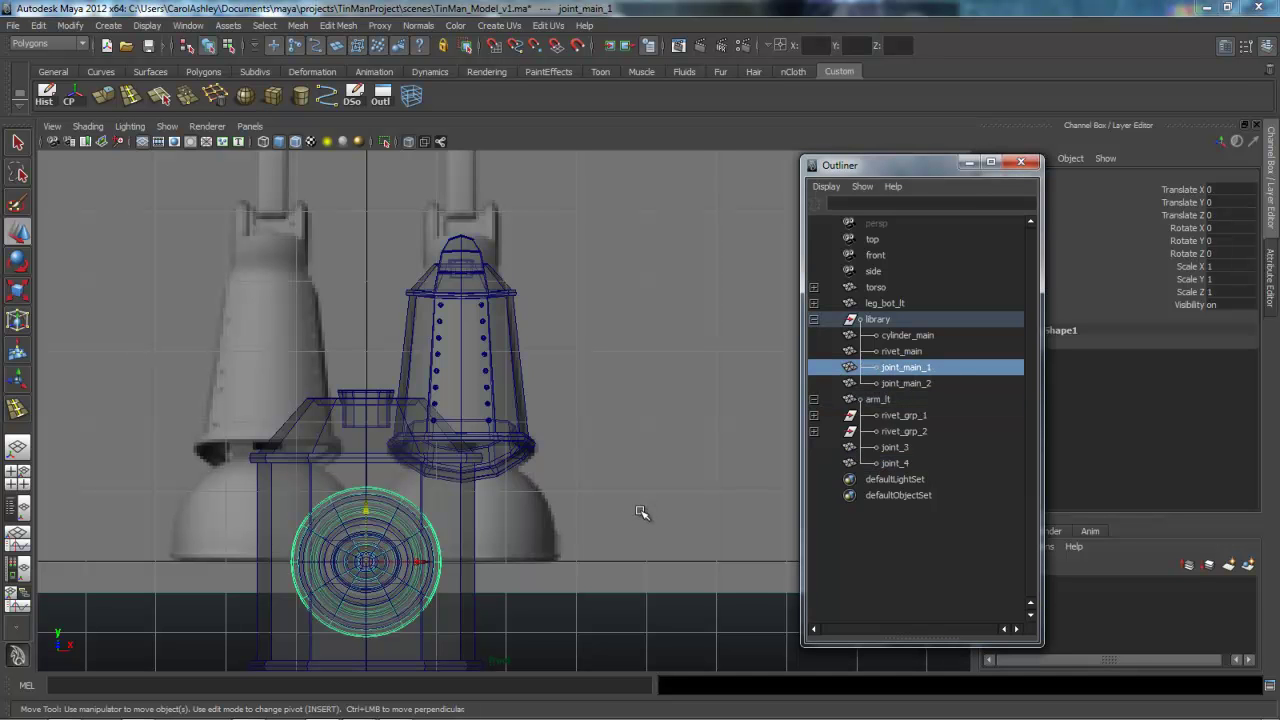
key(ctrl+d)
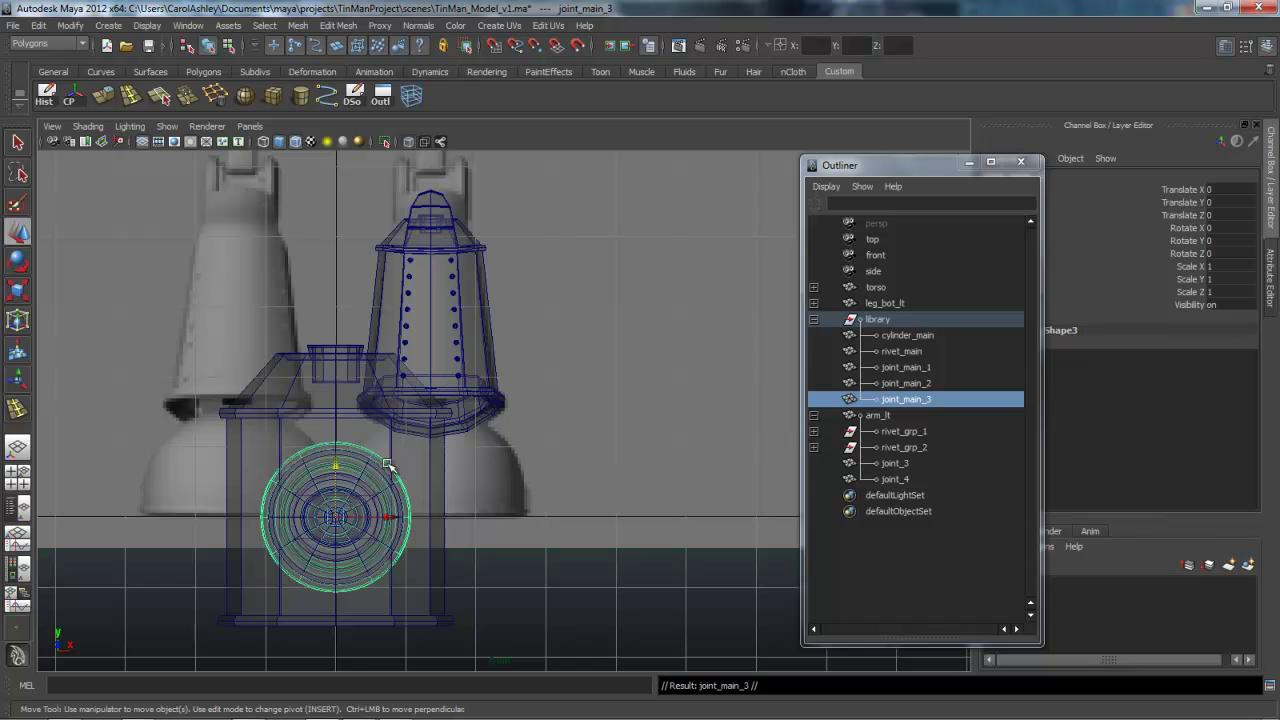
Move the duplicated joint to the top of leg_bot_lt, at about X 1.335, Y 4.462, and scale it uniformly to about 0.501
drag(337, 471, 338, 178)
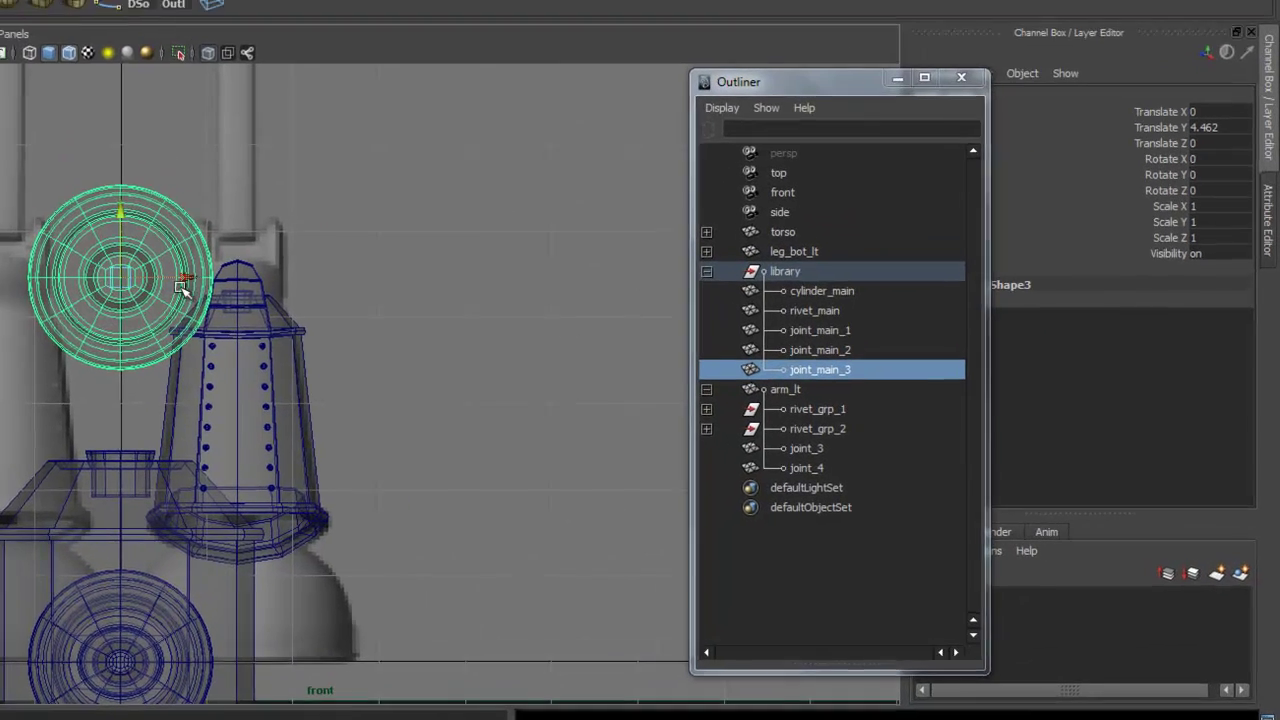
drag(183, 281, 300, 284)
scroll(386, 371, up, 2)
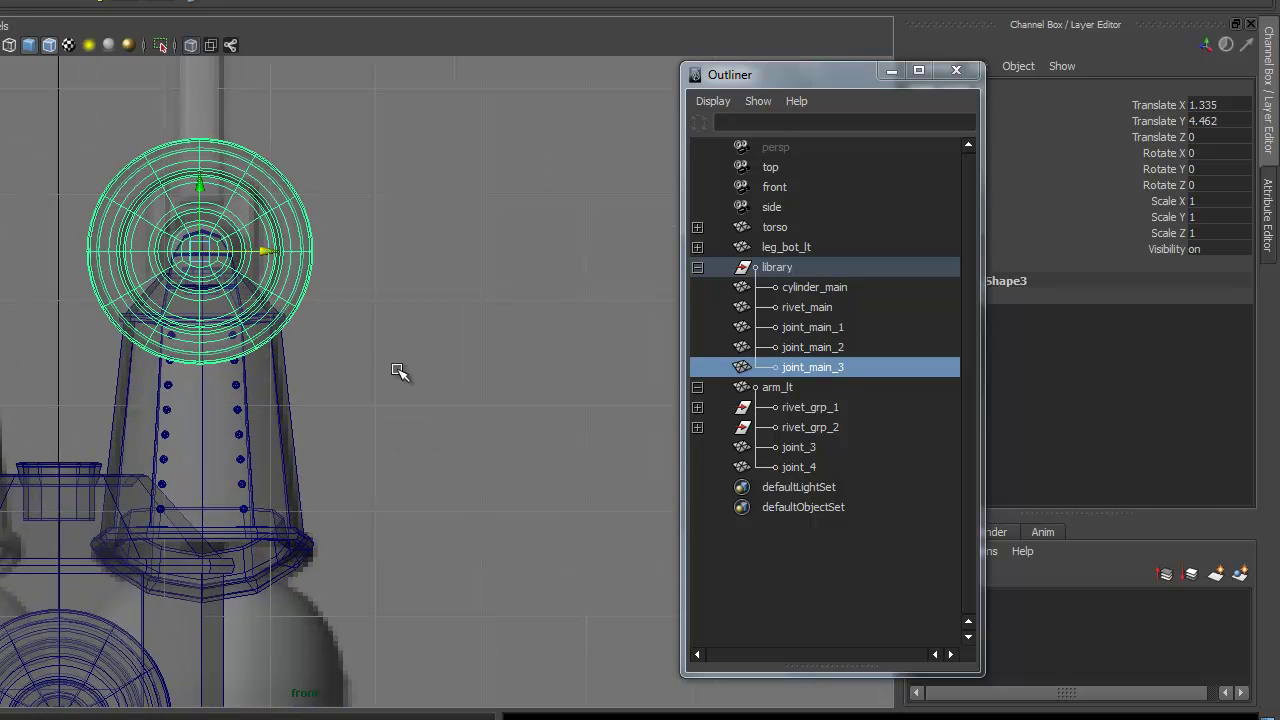
key(r)
drag(200, 252, 92, 276)
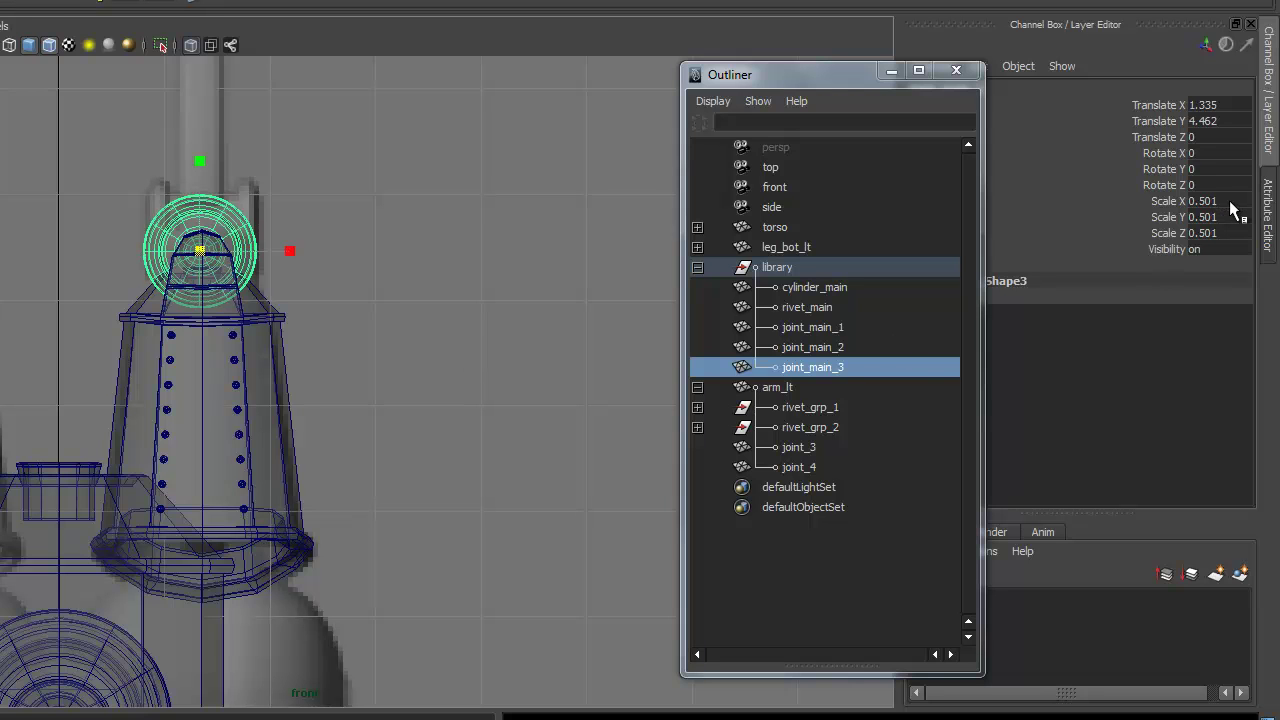
Turn the knee joint sideways across the leg by setting its Rotate Y to 90
key(e)
drag(240, 255, 312, 262)
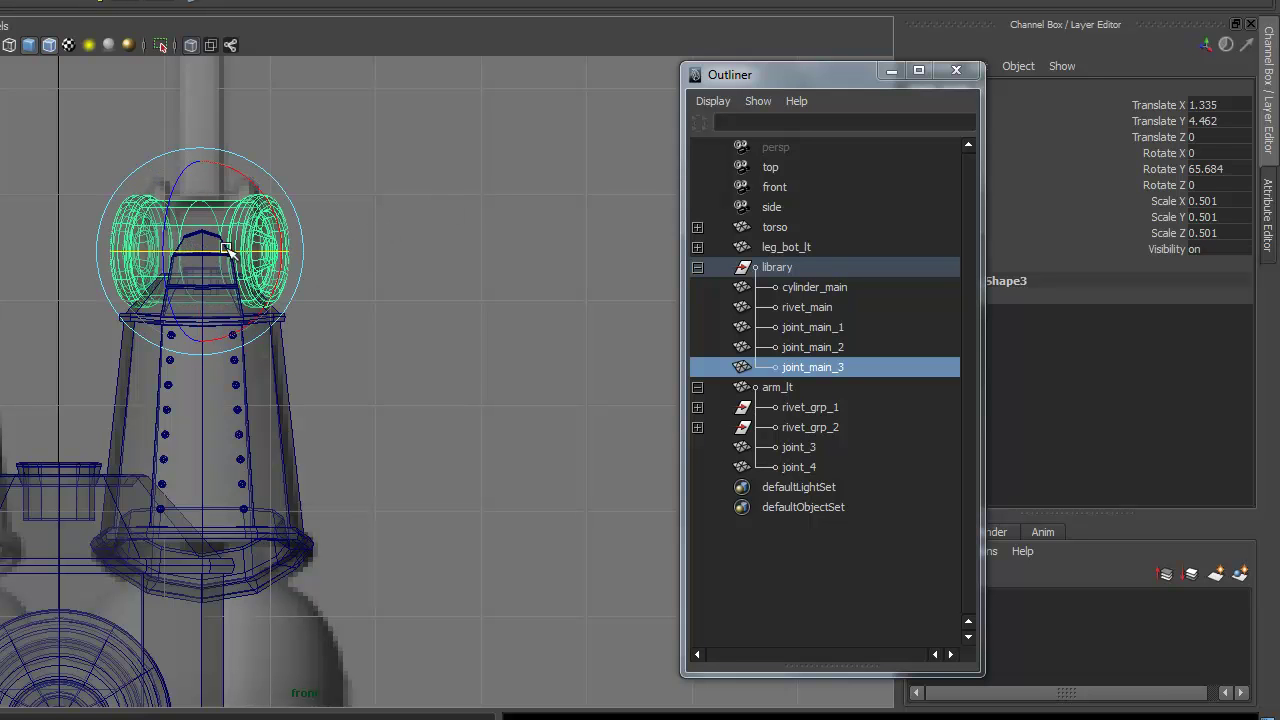
drag(206, 250, 241, 253)
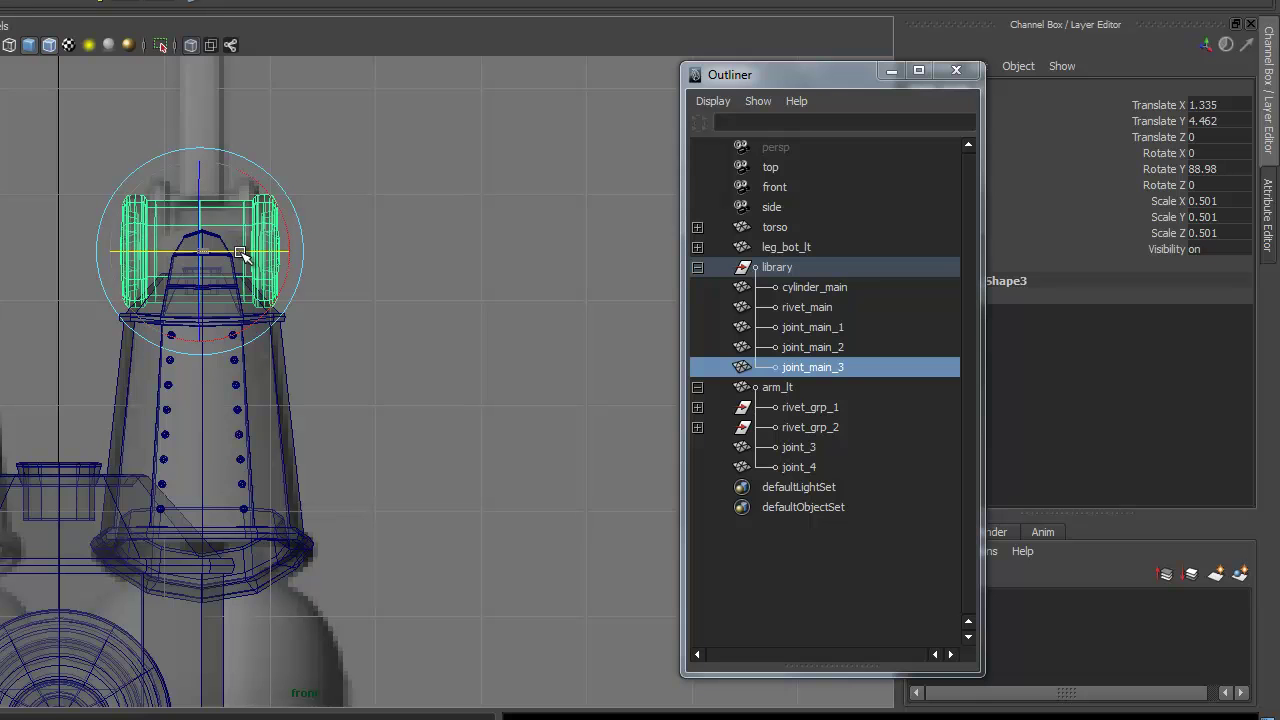
click(1242, 170)
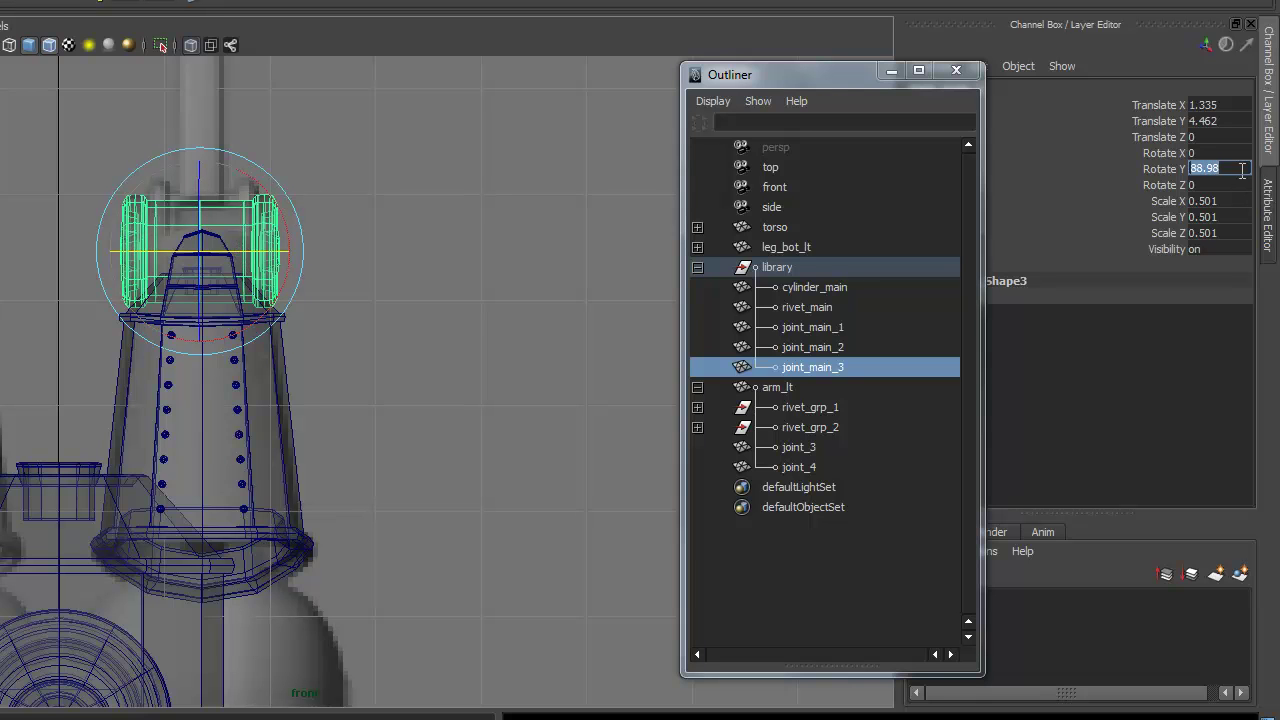
key(Return)
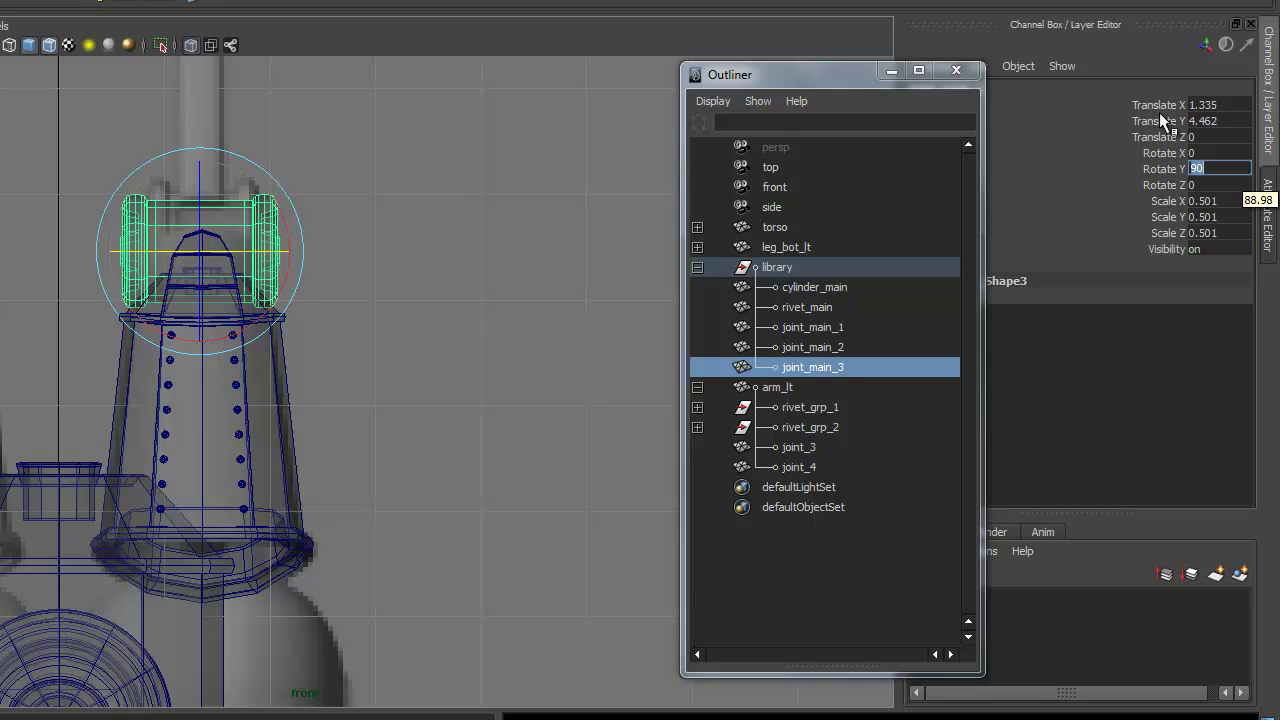
Raise the knee joint to about Y 4.689 and scale it down uniformly to about 0.363 to fit the reference knee
key(w)
drag(205, 202, 205, 169)
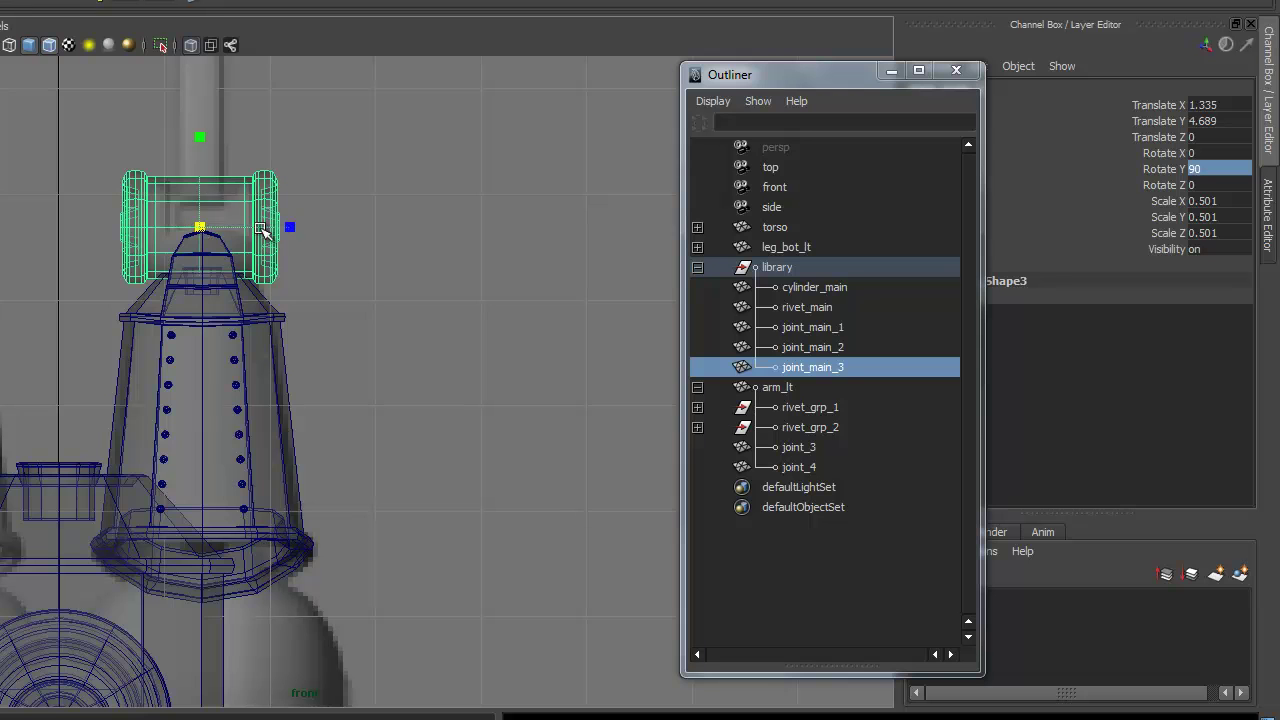
drag(203, 227, 174, 229)
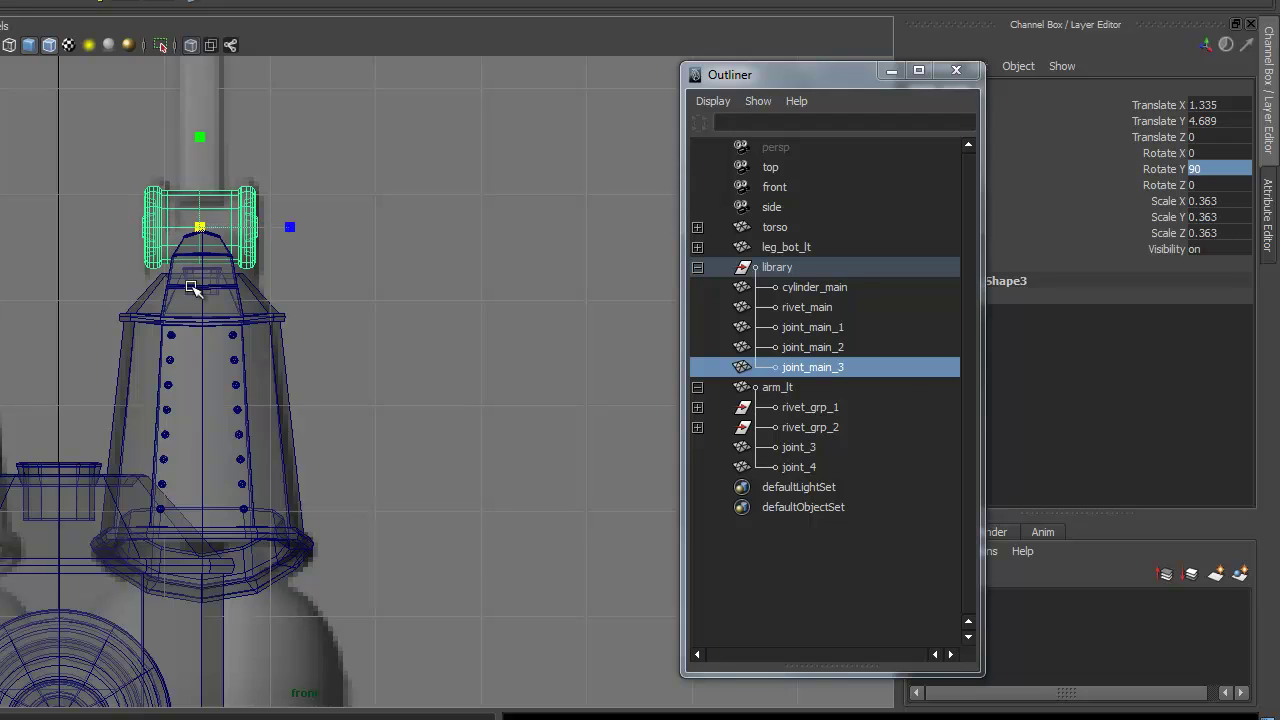
Add an offset edge loop on each side of the middle loop of the knee joint's barrel with the Offset Edge Loop Tool
key(space)
alt+drag(393, 518, 389, 511)
alt+drag(345, 428, 491, 509)
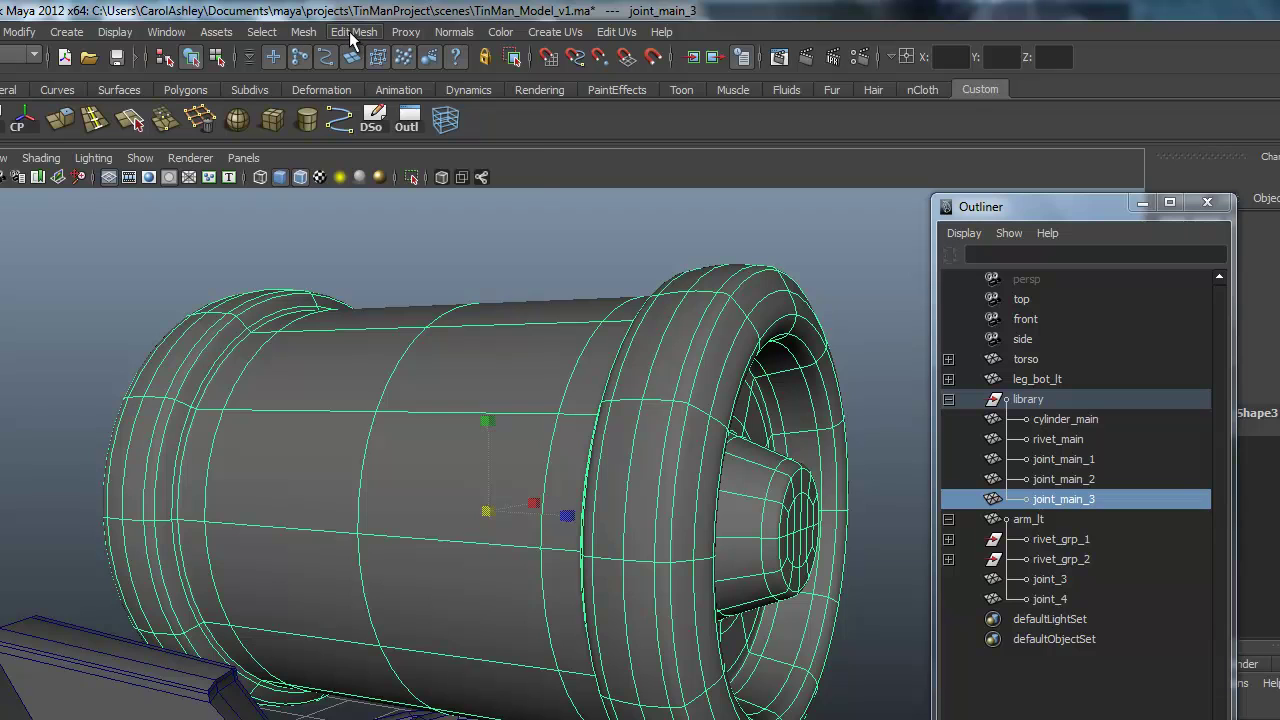
click(352, 36)
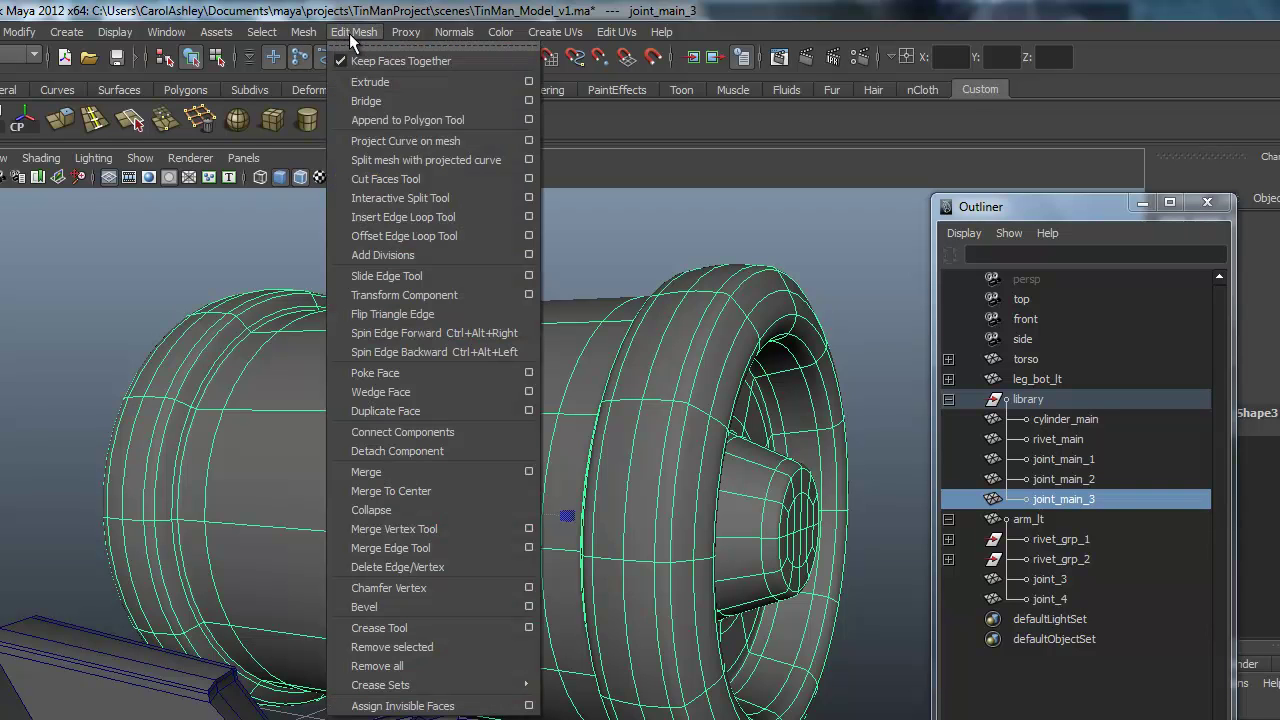
click(444, 236)
alt+drag(428, 434, 405, 468)
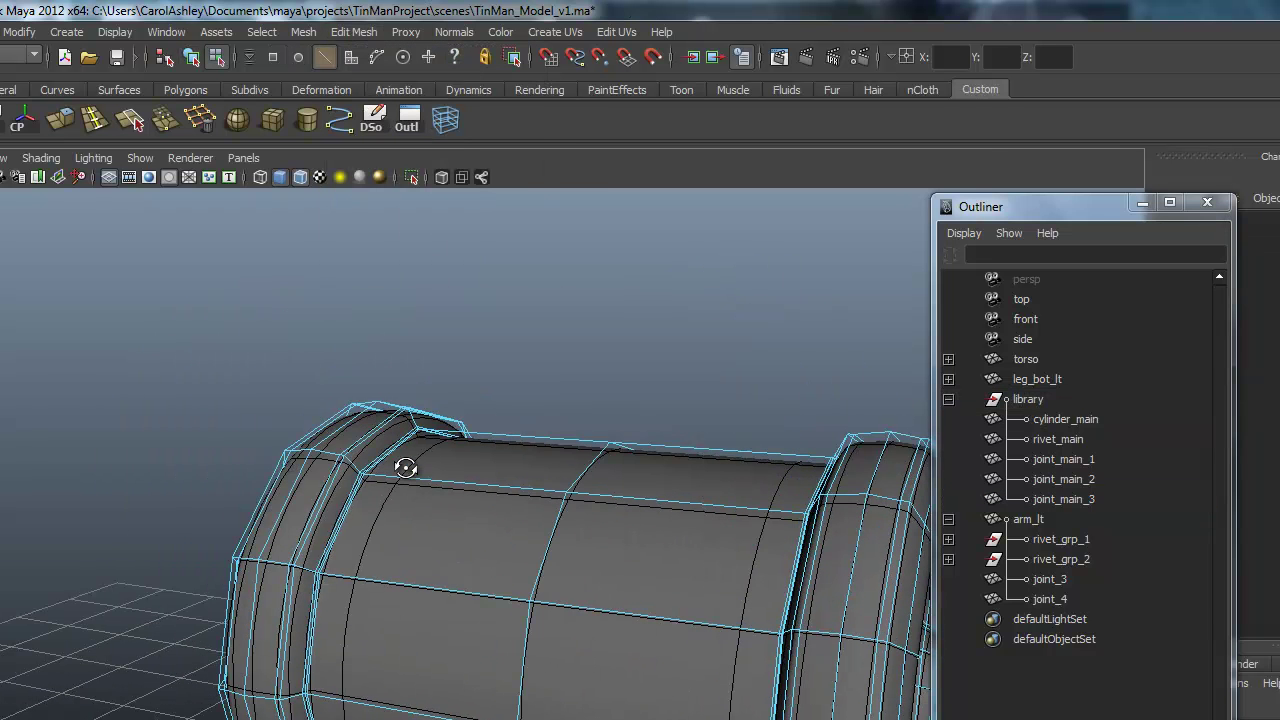
key(1)
scroll(469, 540, up, 4)
alt+middle_drag(598, 532, 586, 518)
drag(335, 533, 323, 580)
key(f)
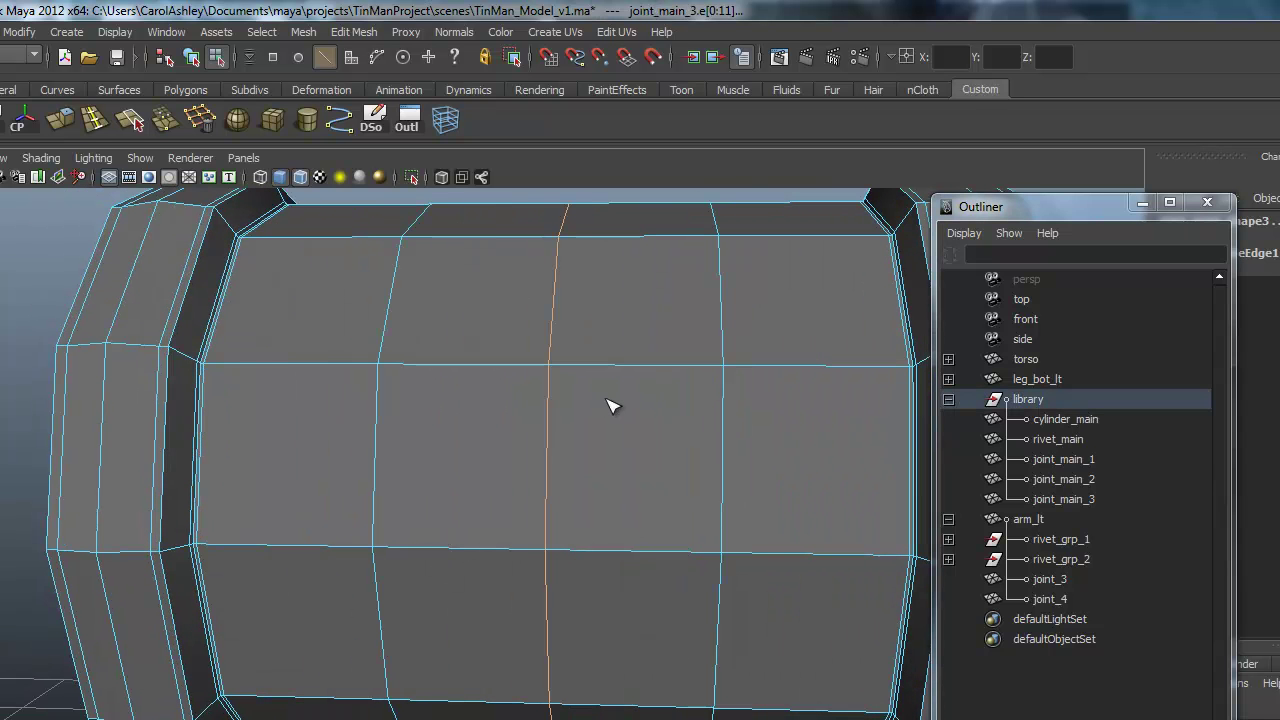
Extrude a two-face-wide band running over the top and down one side of the knee joint's barrel inward to form a recess
right_click(605, 398)
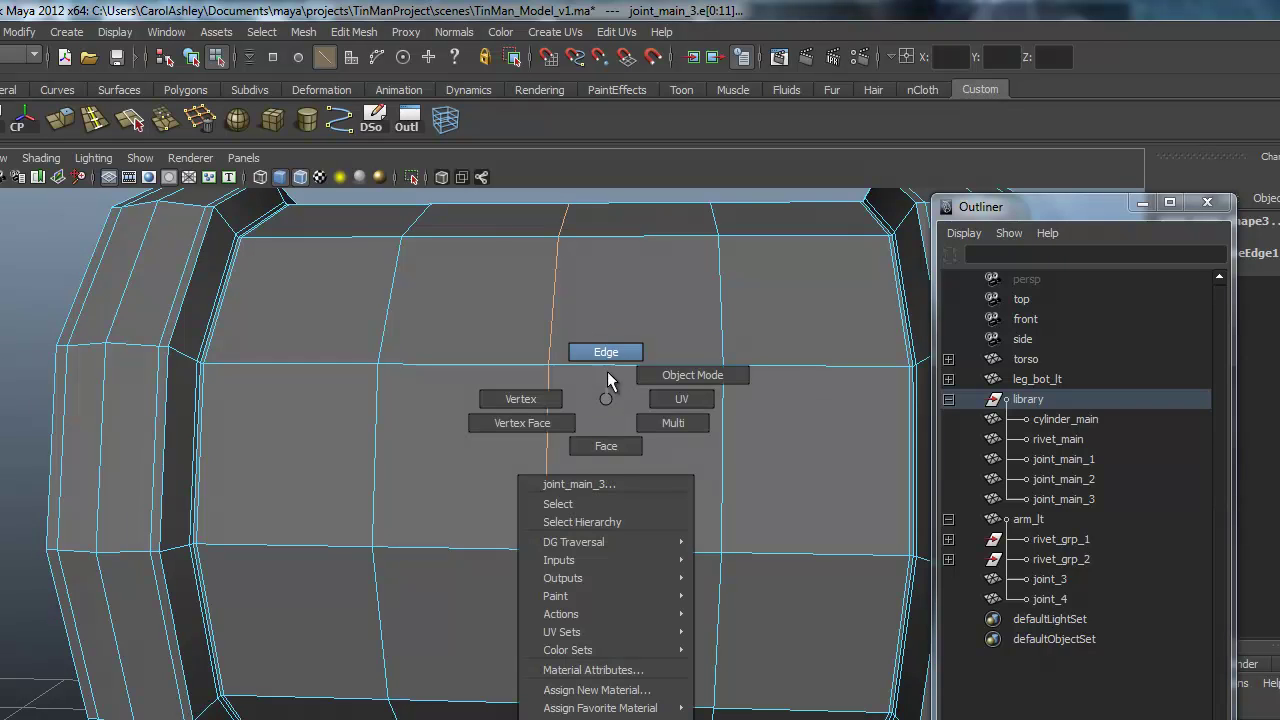
click(605, 446)
click(622, 336)
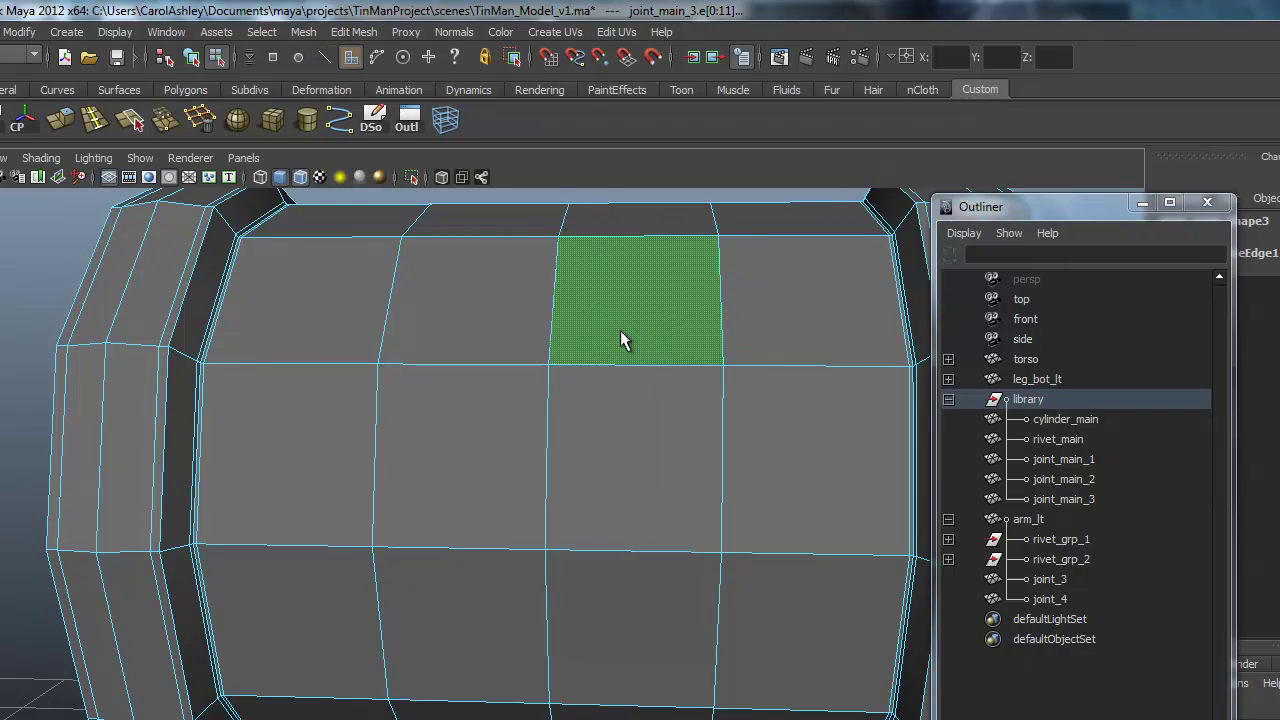
shift+click(512, 319)
alt+drag(648, 494, 435, 597)
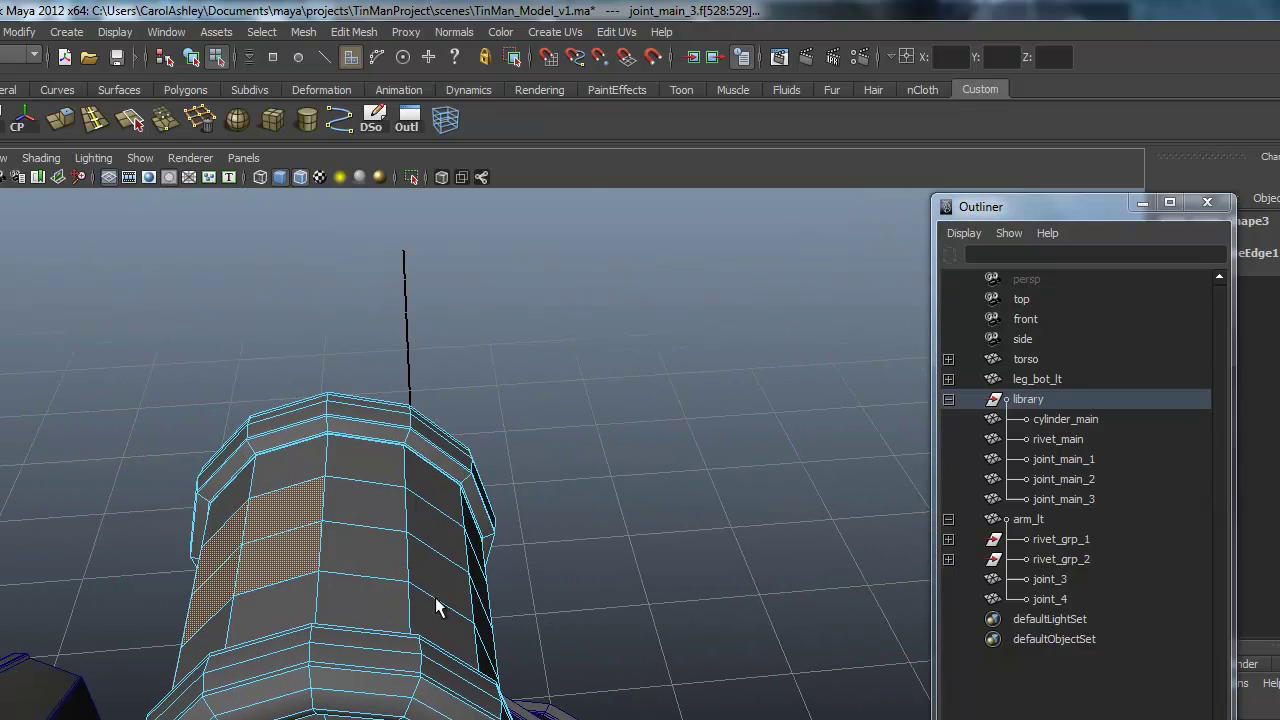
shift+click(376, 525)
shift+click(431, 543)
alt+drag(431, 543, 370, 560)
shift+click(330, 436)
shift+click(363, 434)
alt+drag(330, 446, 379, 501)
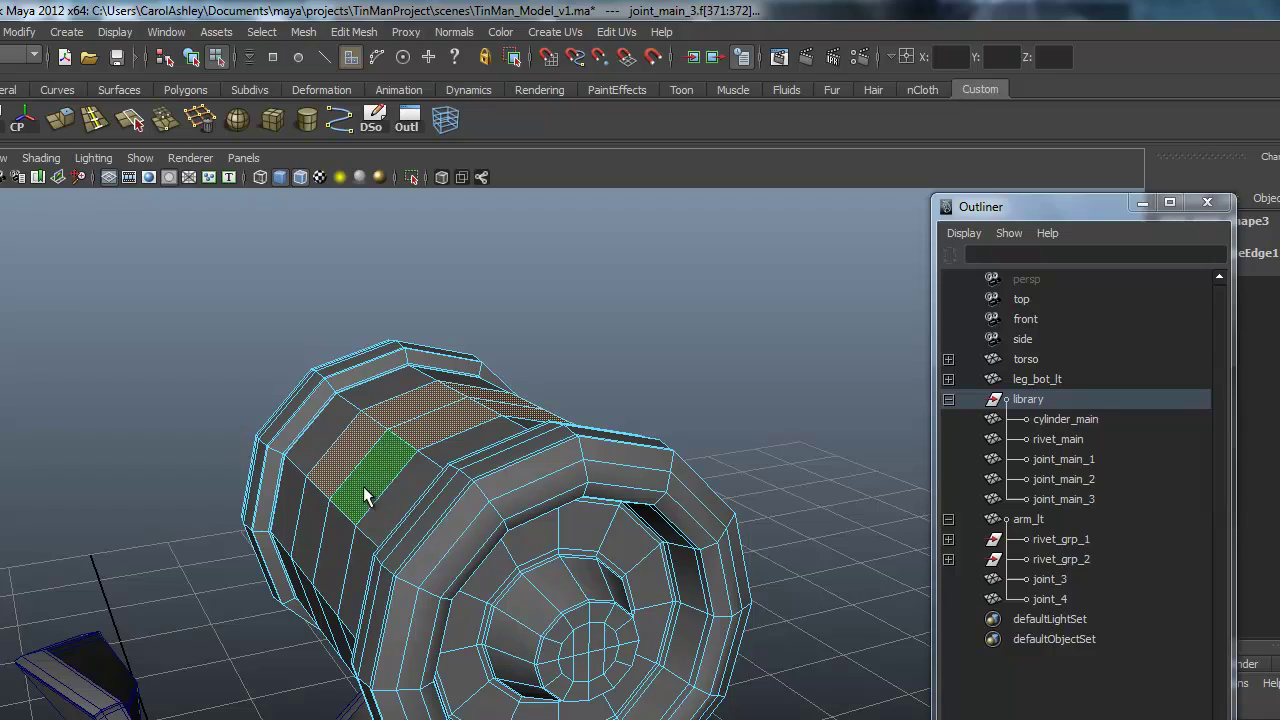
alt+drag(470, 516, 309, 488)
alt+drag(499, 526, 484, 612)
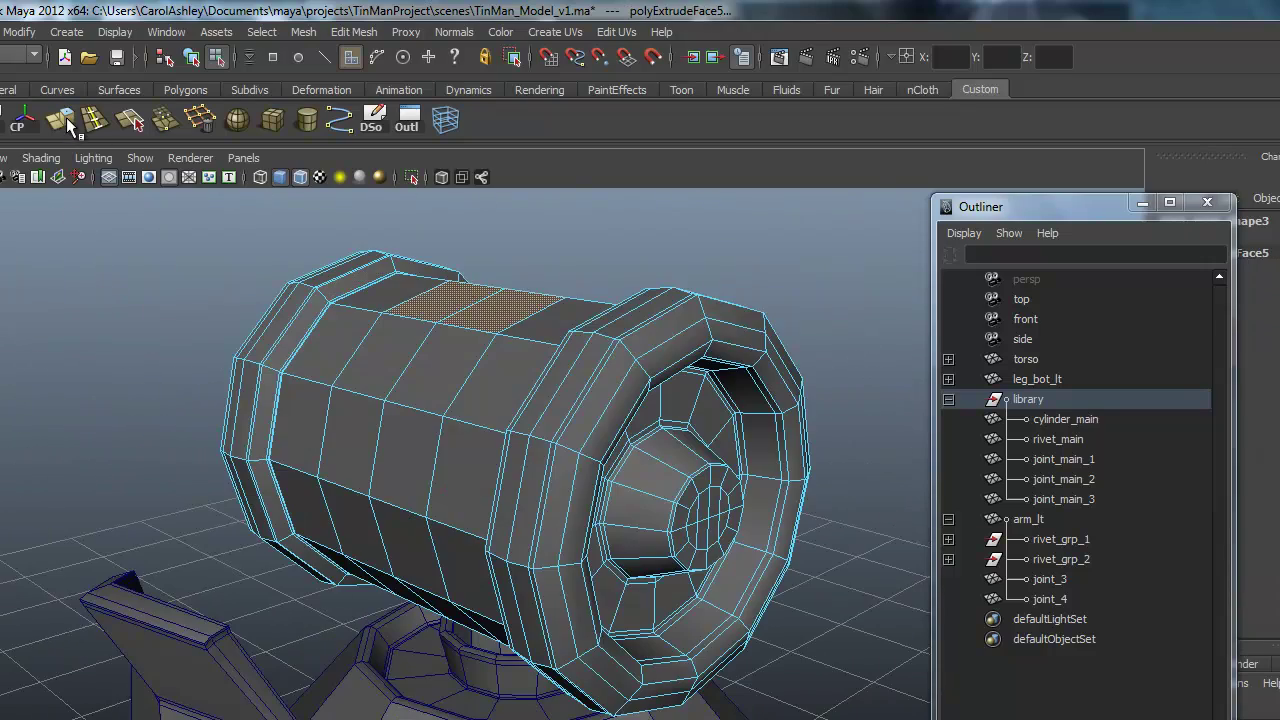
click(65, 116)
alt+drag(560, 520, 505, 538)
drag(457, 389, 440, 403)
alt+drag(314, 454, 300, 469)
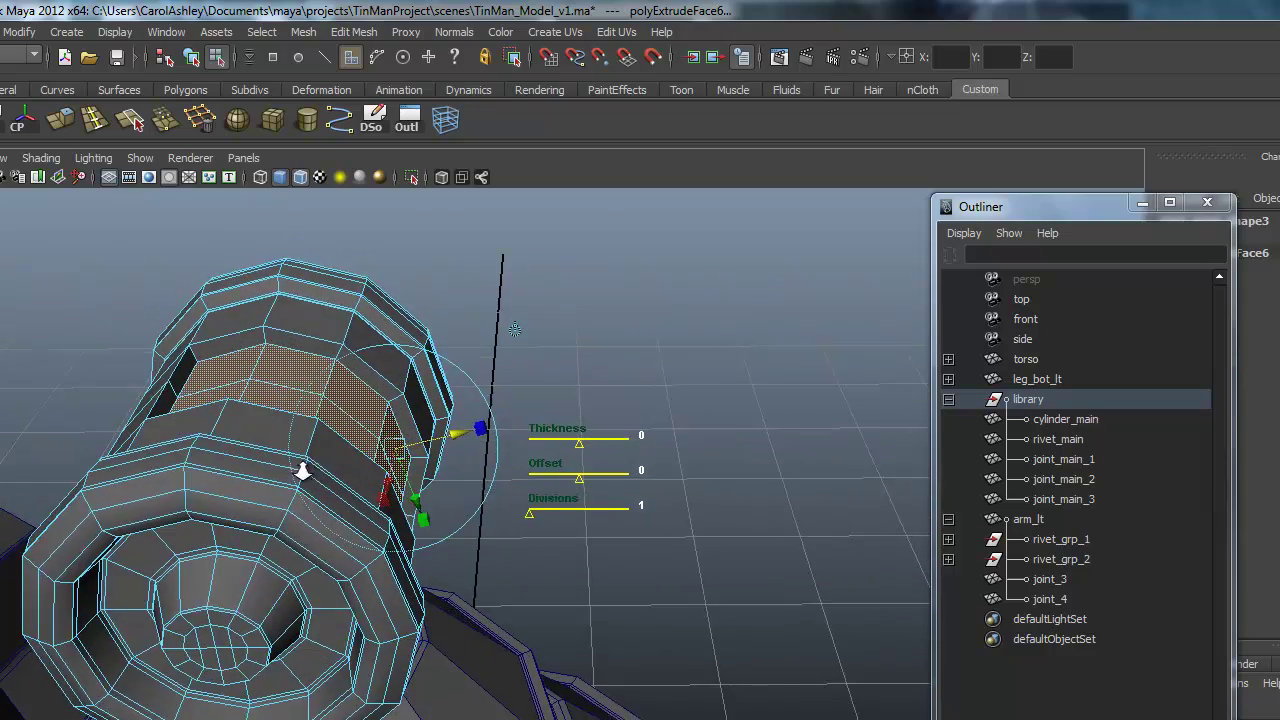
alt+right_drag(300, 469, 466, 463)
alt+middle_drag(466, 463, 558, 473)
alt+drag(560, 475, 348, 548)
alt+right_drag(348, 548, 512, 487)
drag(518, 471, 446, 504)
key(q)
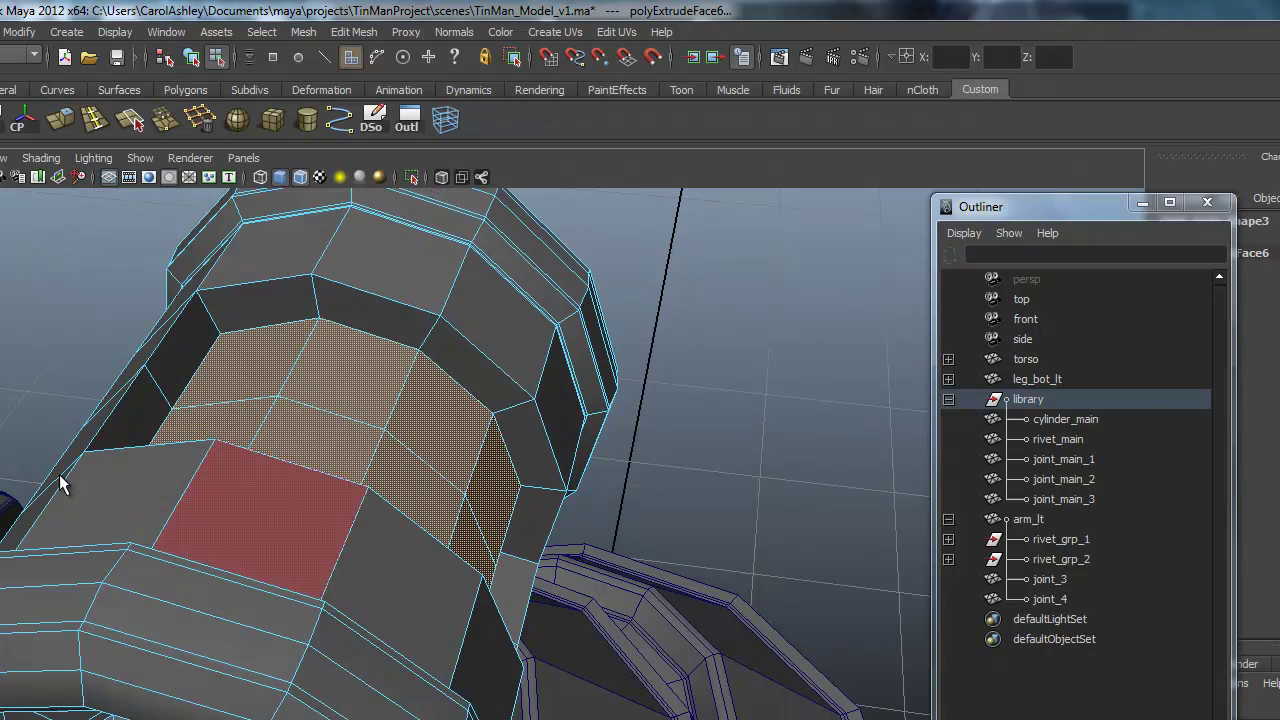
Insert edge loops on the recess wall close to its inner and outer edges and show the knee joint in smooth preview
click(92, 126)
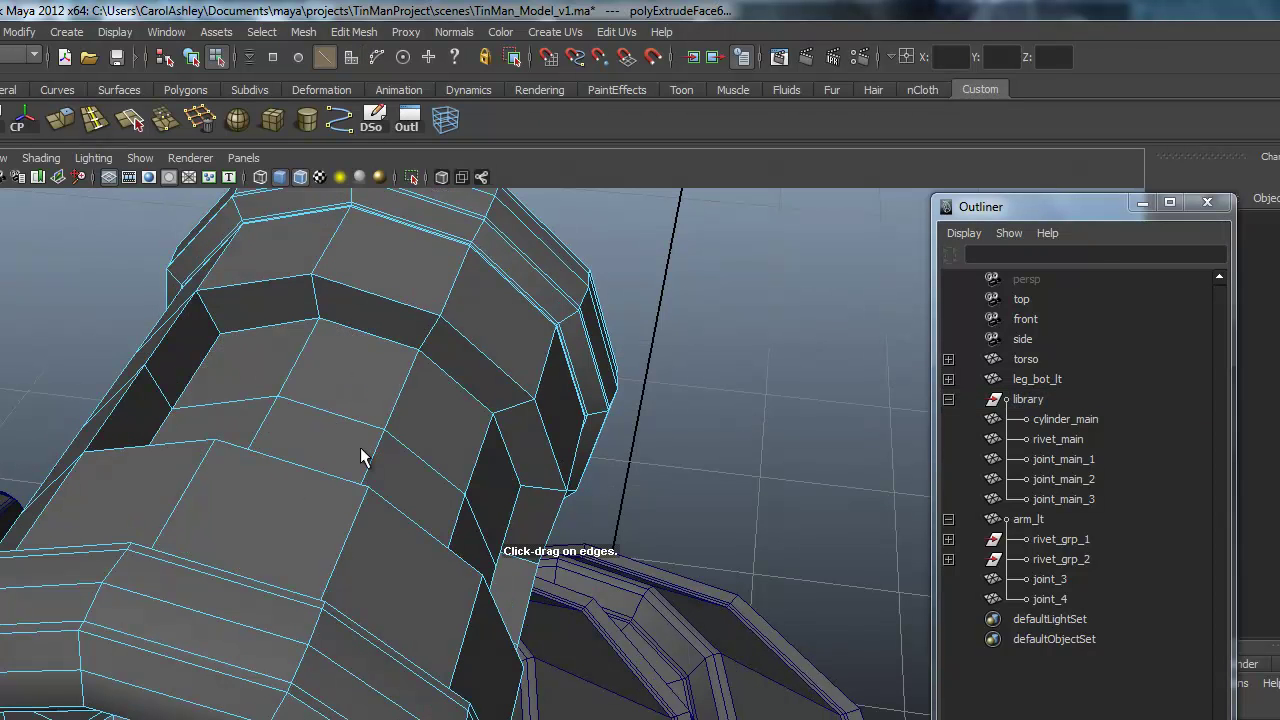
scroll(363, 449, up, 3)
alt+middle_drag(369, 443, 547, 511)
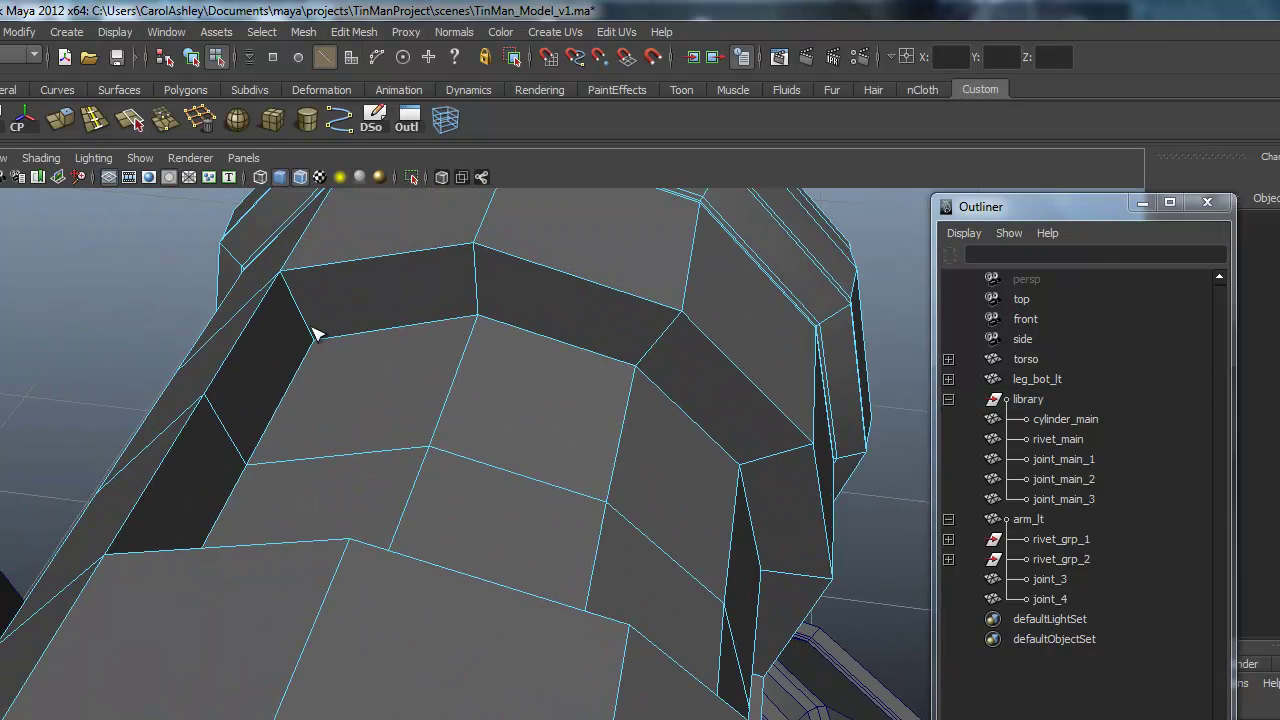
drag(311, 328, 312, 338)
drag(287, 286, 281, 274)
alt+drag(563, 460, 326, 466)
alt+middle_drag(326, 466, 450, 474)
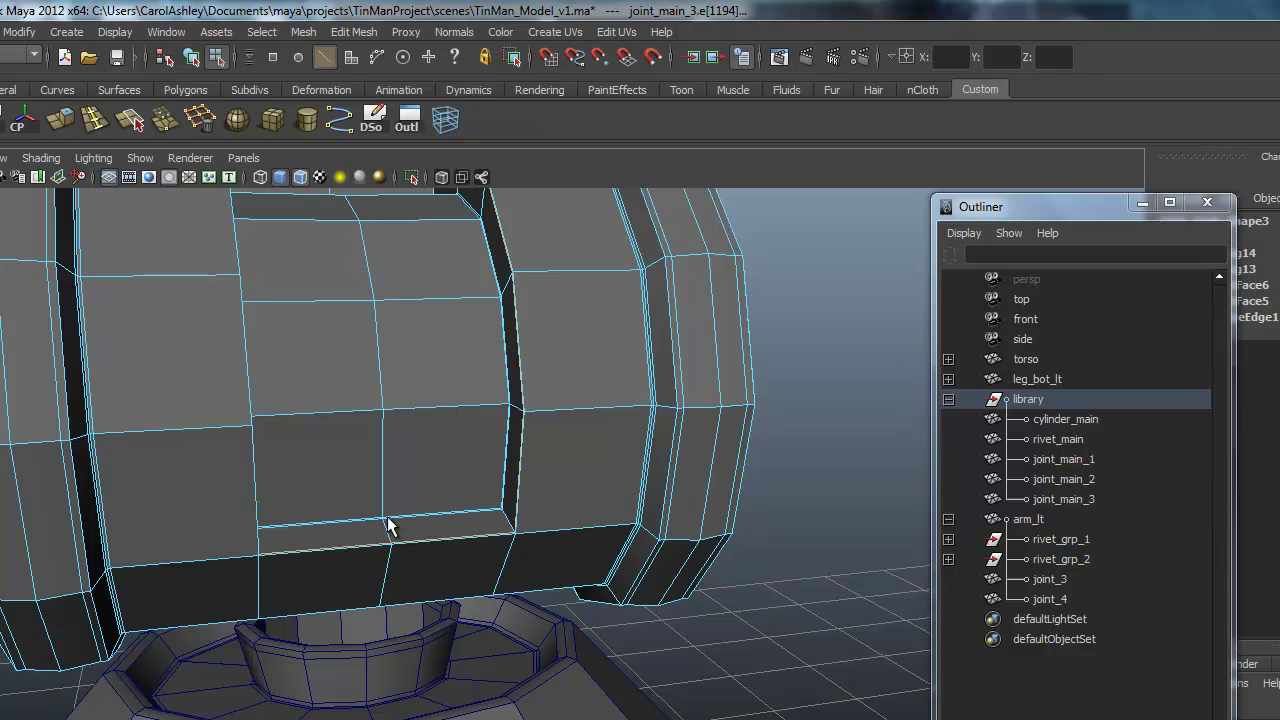
key(3)
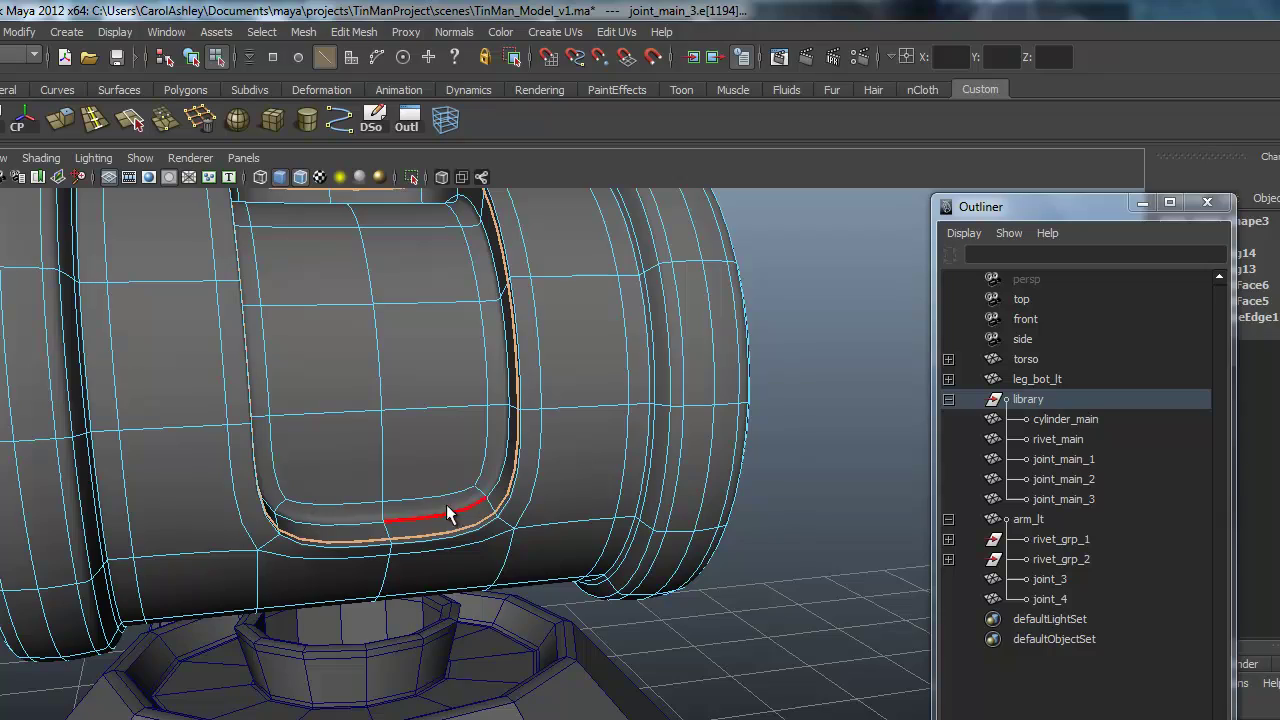
Examine the smoothed recess from several sides and how the knee joint sits above the lower leg
alt+drag(491, 508, 680, 537)
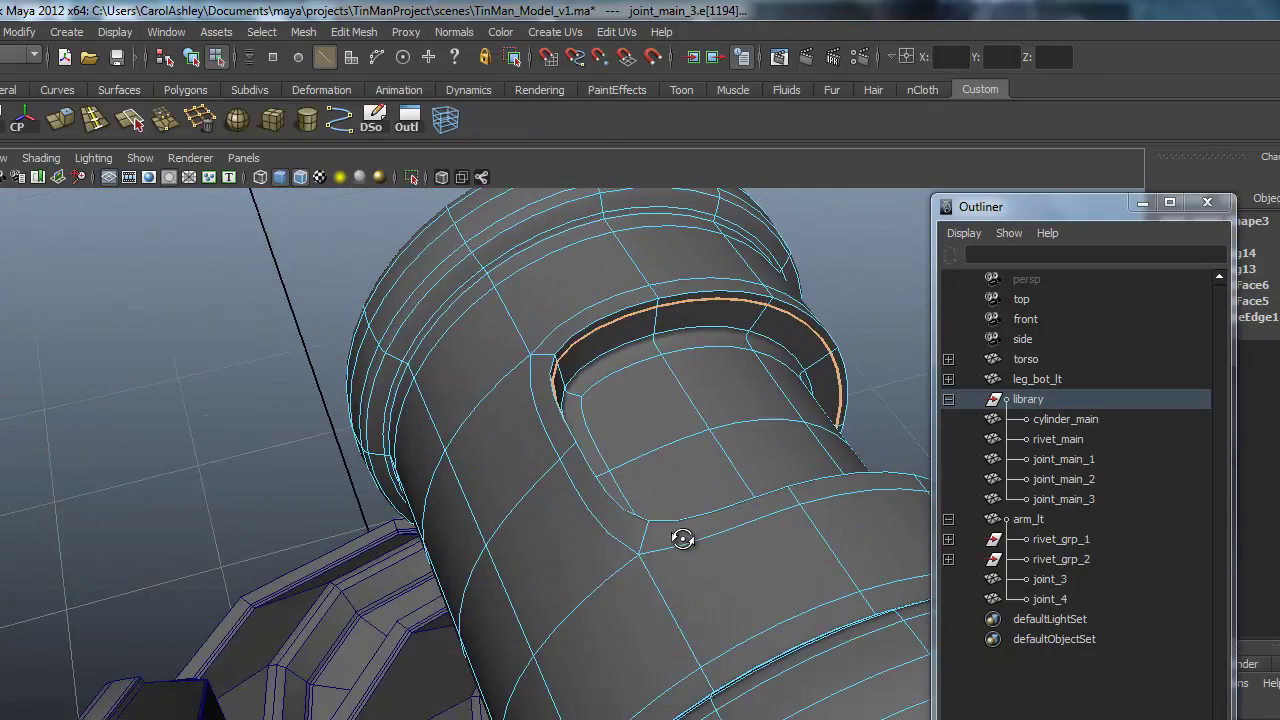
alt+drag(771, 543, 542, 494)
alt+drag(358, 510, 609, 514)
alt+middle_drag(609, 514, 466, 479)
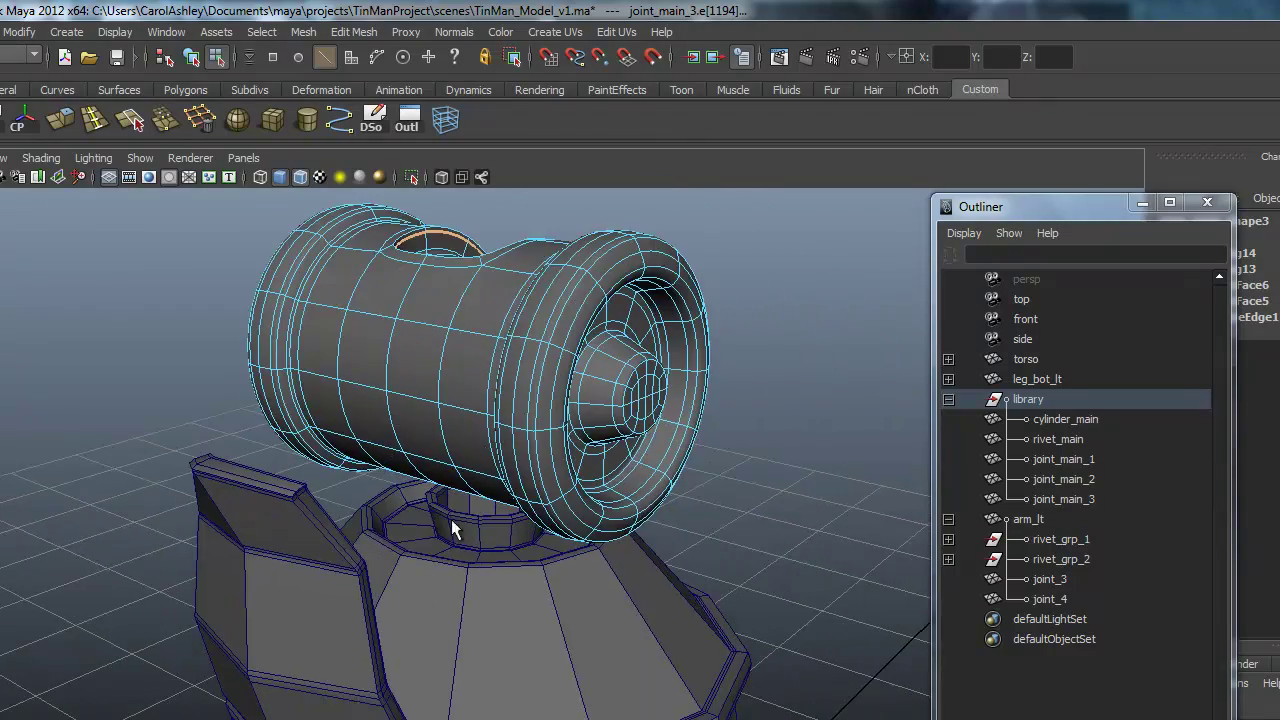
alt+drag(466, 479, 423, 509)
alt+right_drag(423, 509, 705, 502)
alt+drag(705, 502, 537, 540)
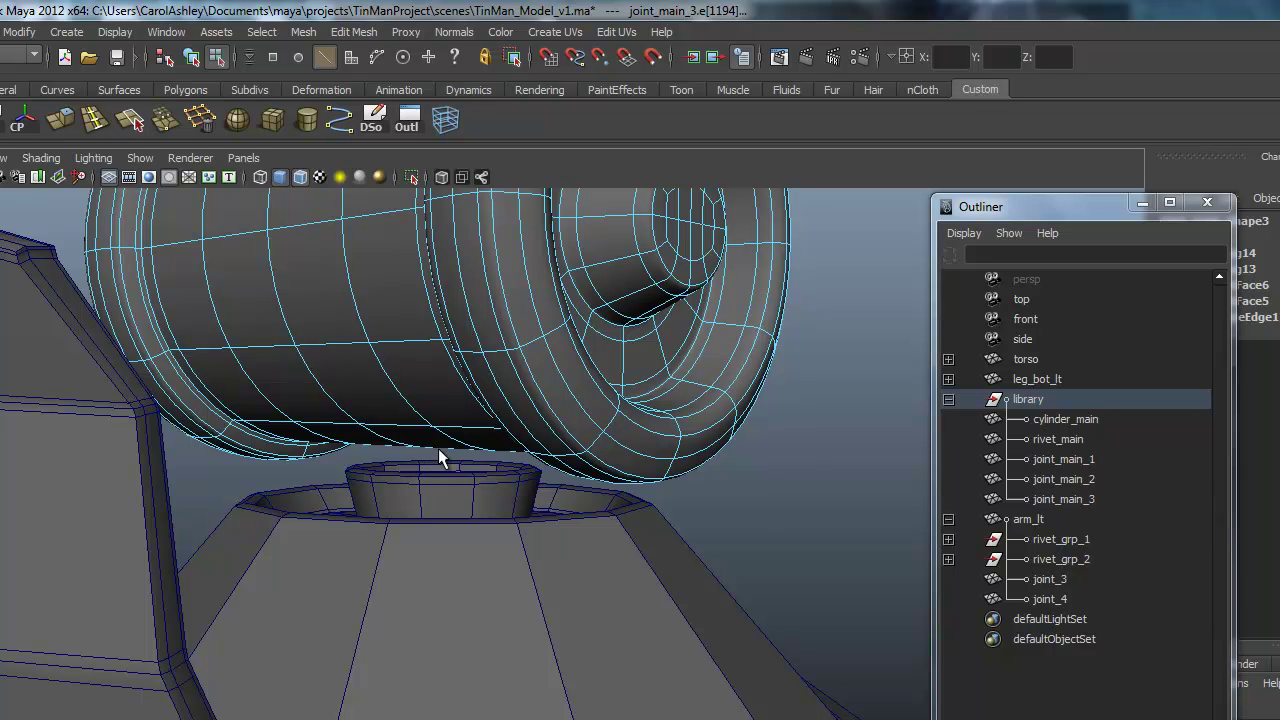
alt+right_drag(560, 495, 355, 515)
alt+right_drag(630, 548, 391, 543)
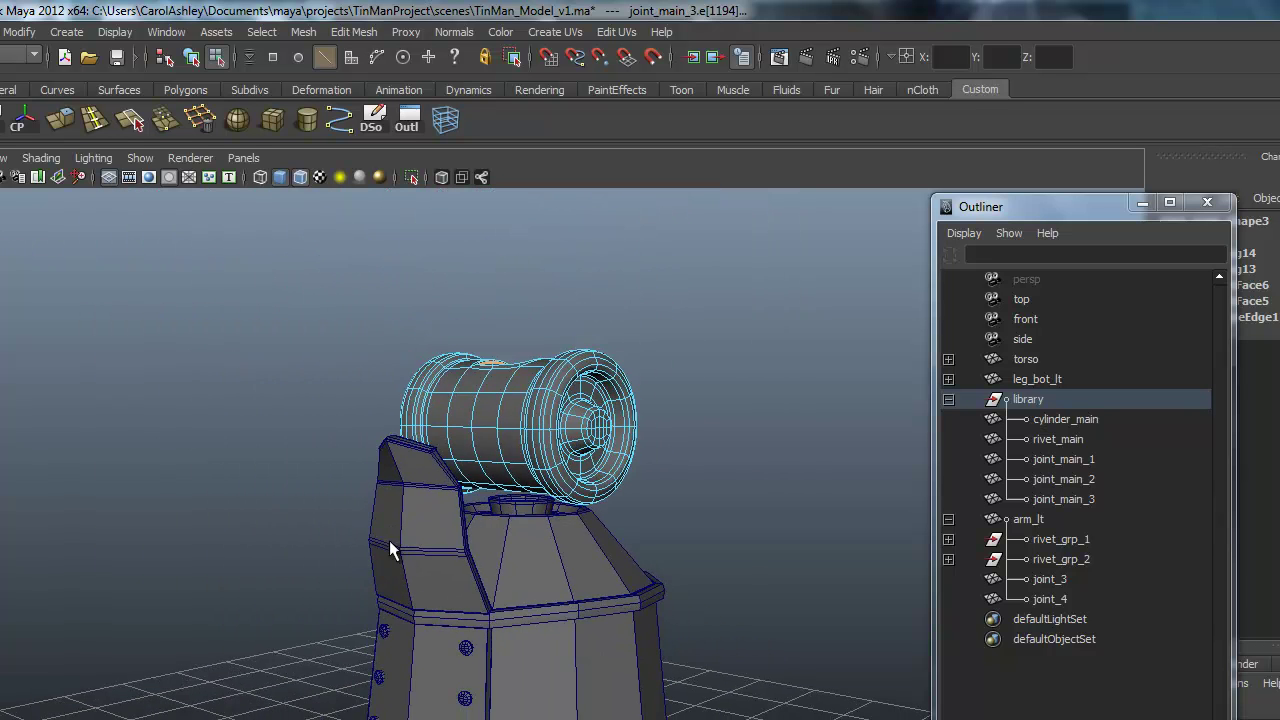
alt+right_drag(574, 521, 410, 560)
alt+middle_drag(560, 606, 544, 511)
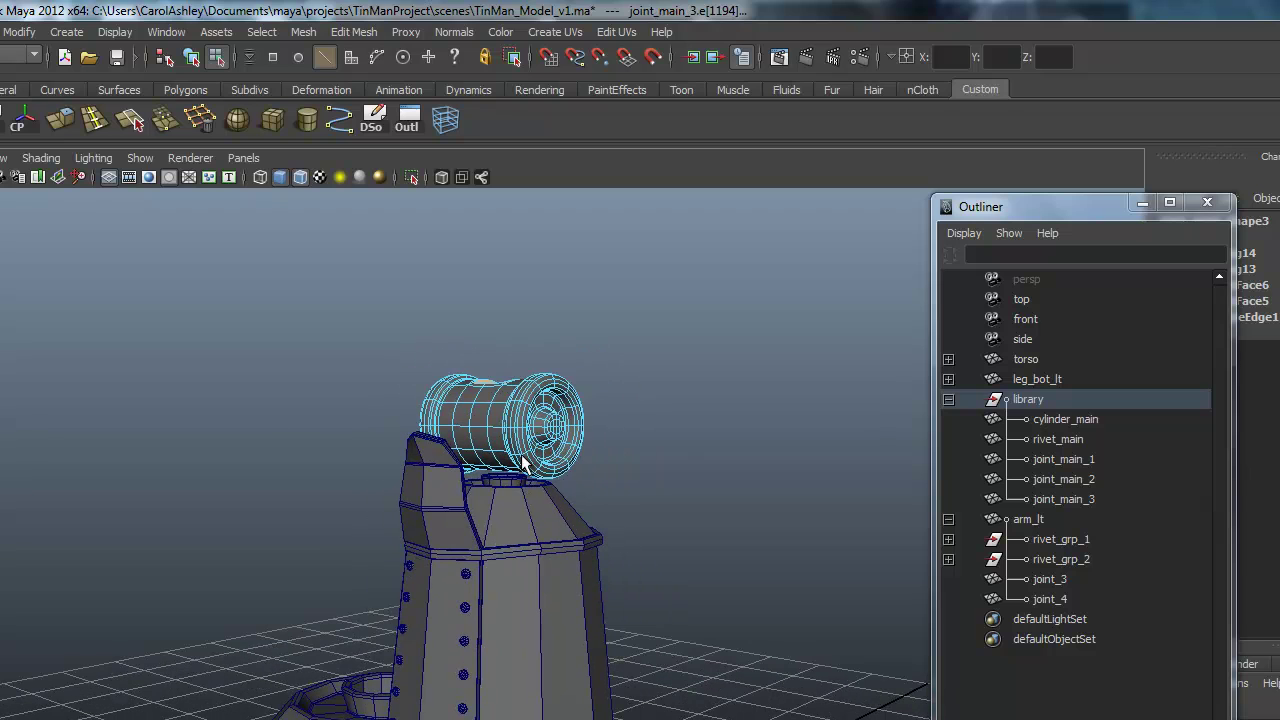
mouse_move(498, 538)
alt+mouse_down()
mouse_move(540, 574)
mouse_move(483, 546)
alt+mouse_up()
alt+middle_drag(552, 606, 556, 434)
alt+middle_drag(569, 582, 578, 403)
alt+middle_drag(554, 562, 560, 425)
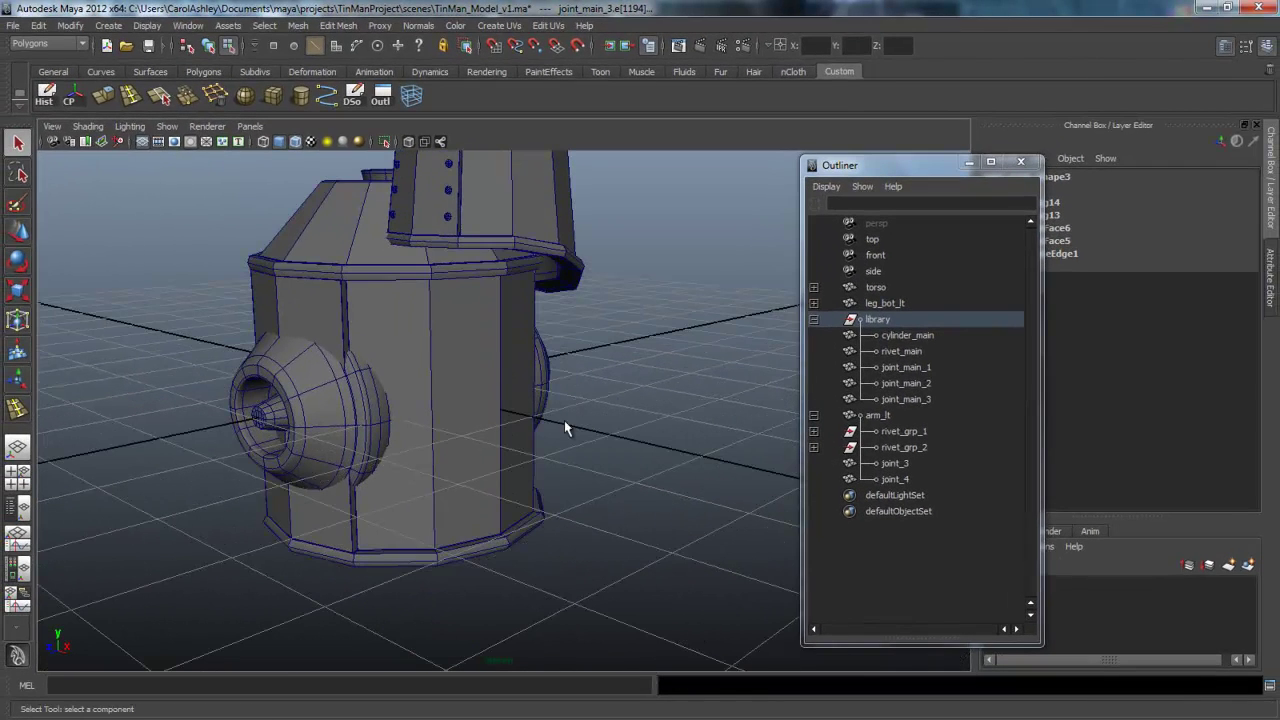
Hide the library group by setting its Visibility to 0
click(884, 319)
click(1223, 308)
text(0)
key(Return)
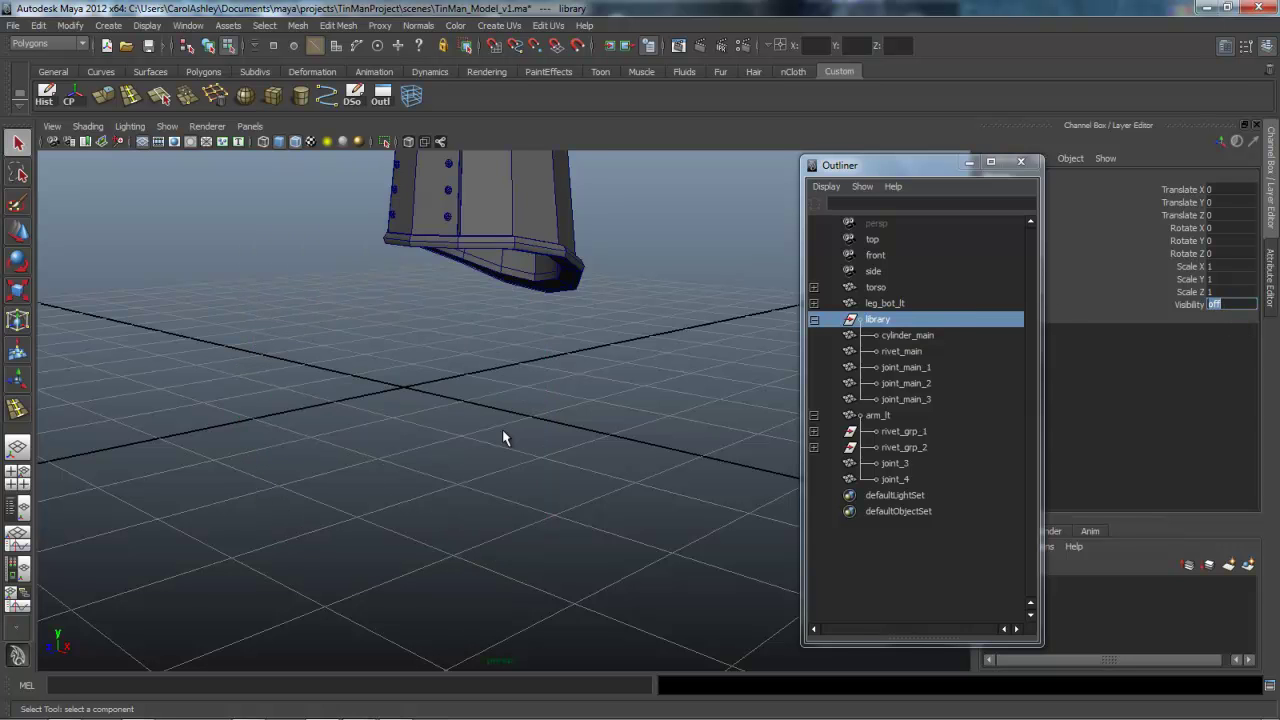
Create a polygon cylinder with 12 axis subdivisions, 2 height subdivisions and 0 cap subdivisions
alt+middle_drag(497, 440, 503, 512)
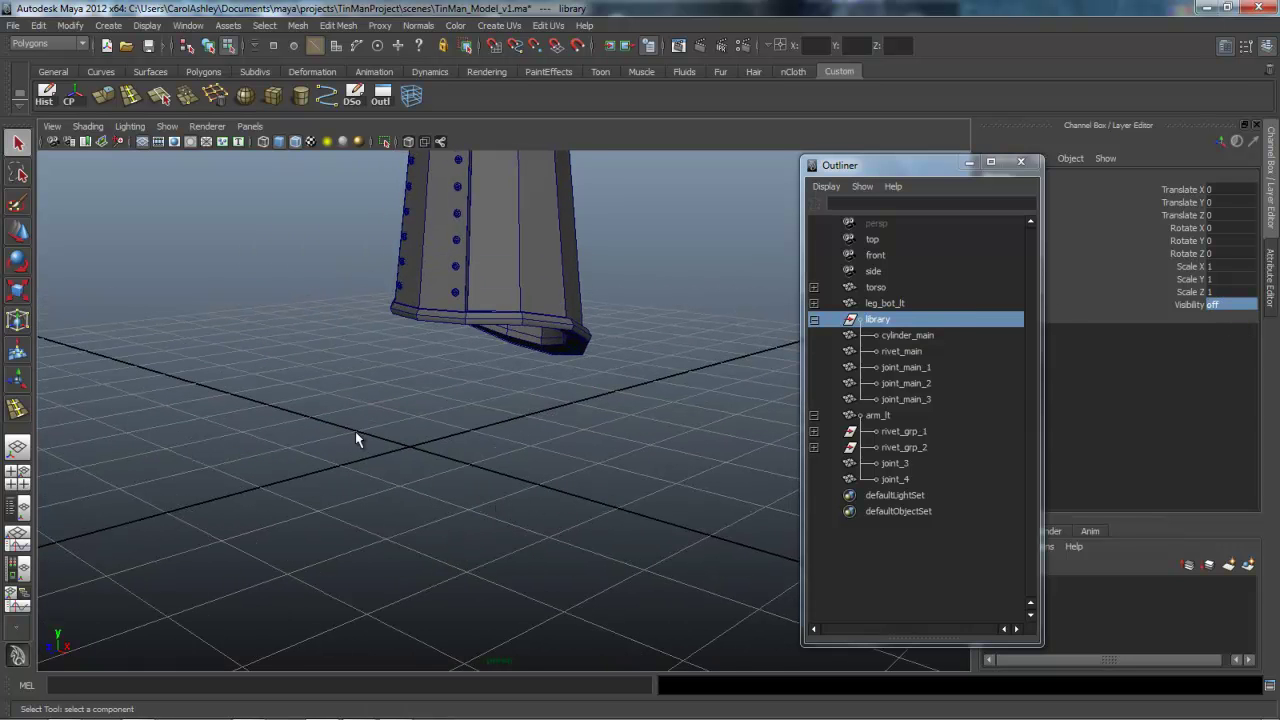
click(301, 97)
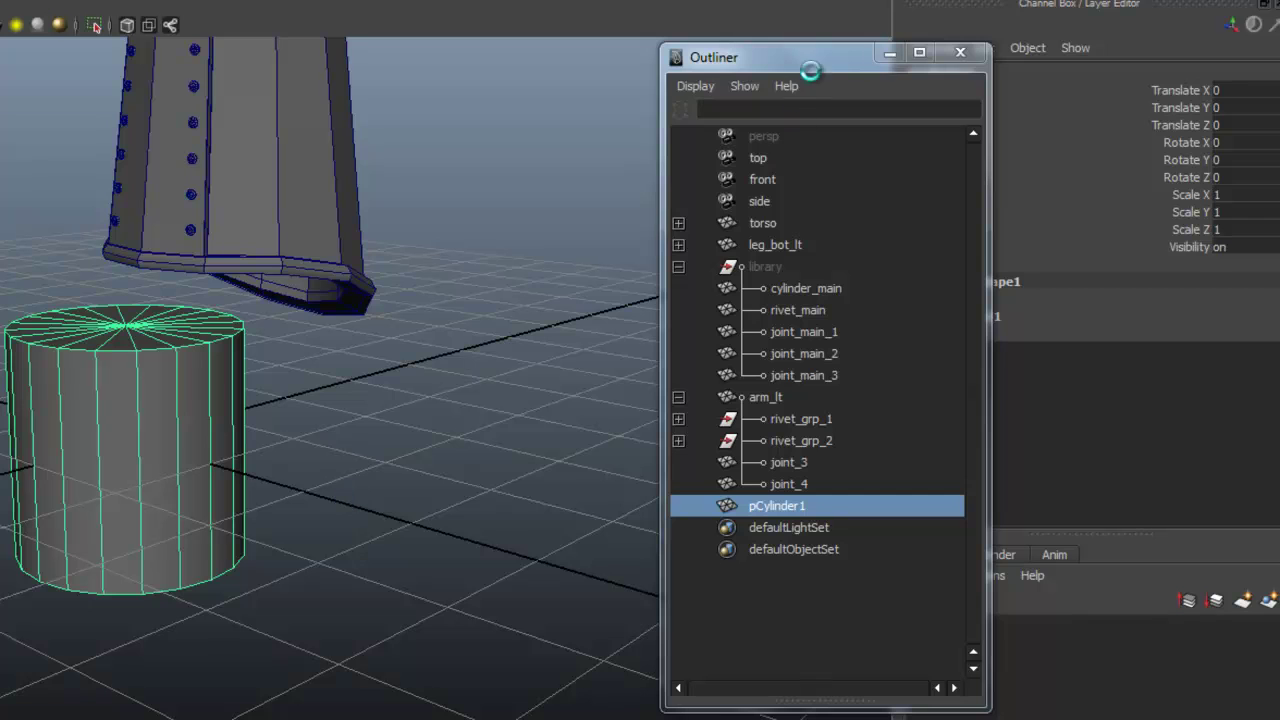
click(973, 76)
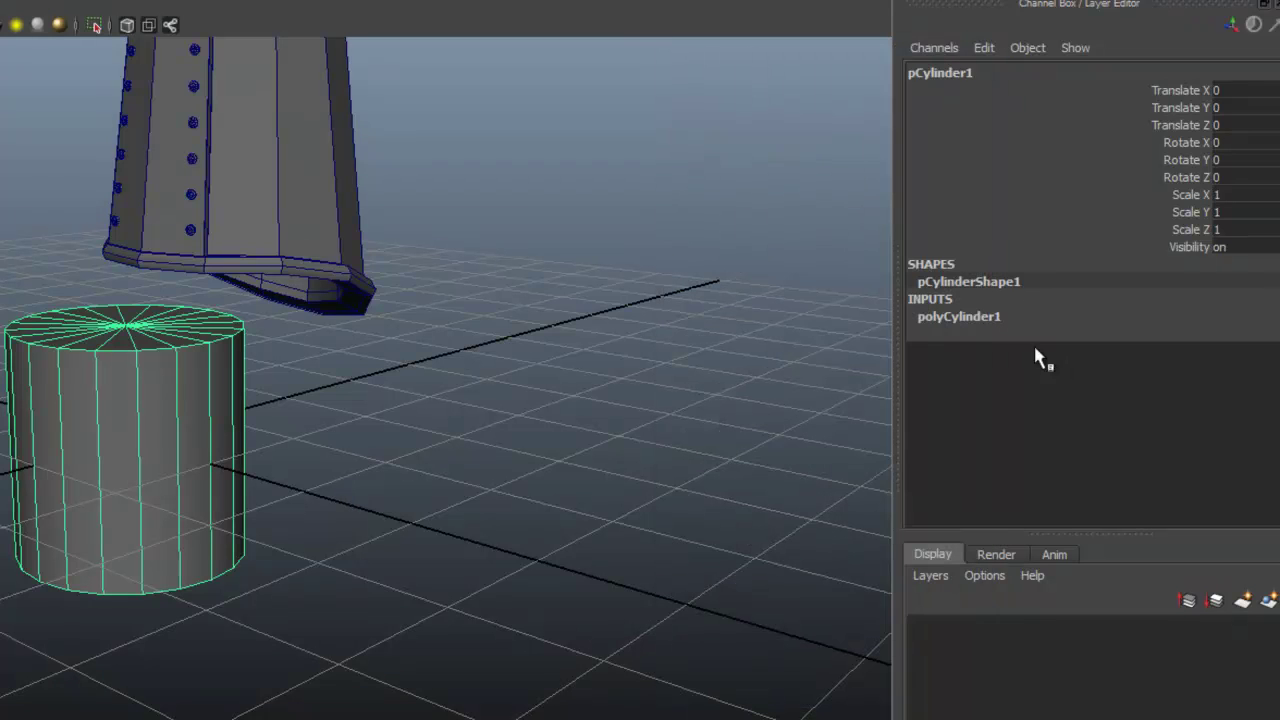
click(952, 318)
click(1247, 370)
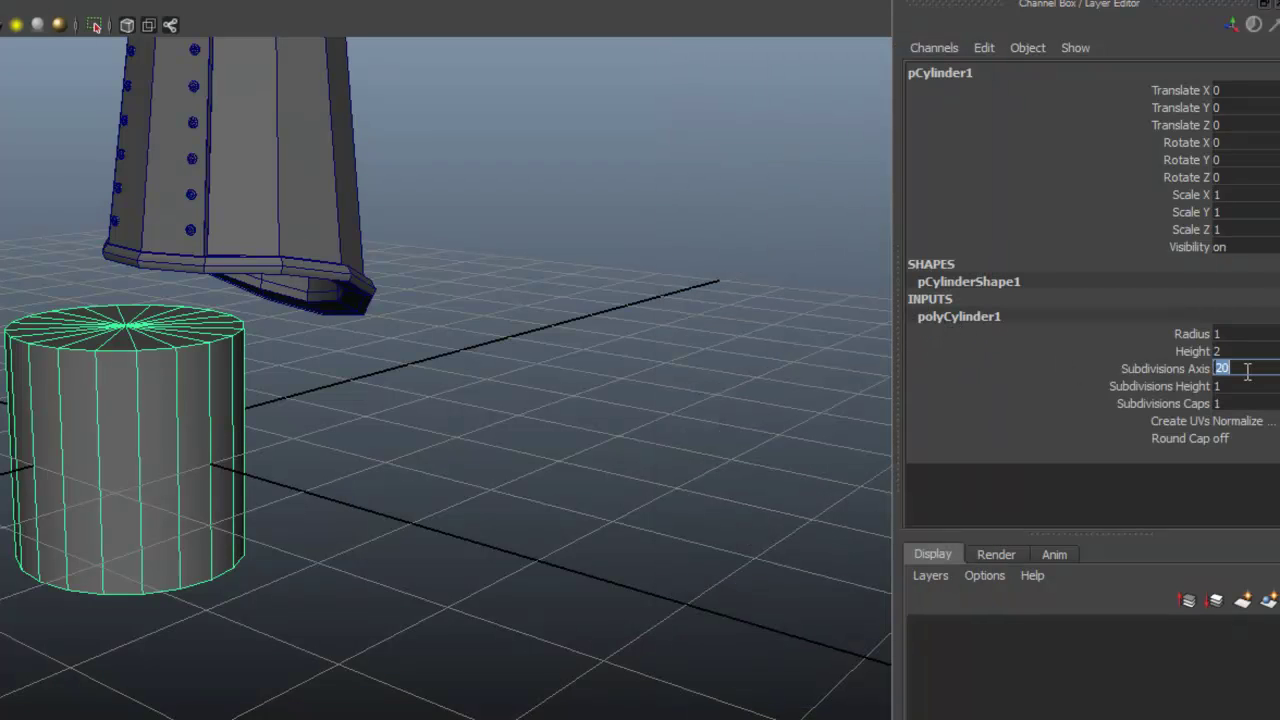
text(12)
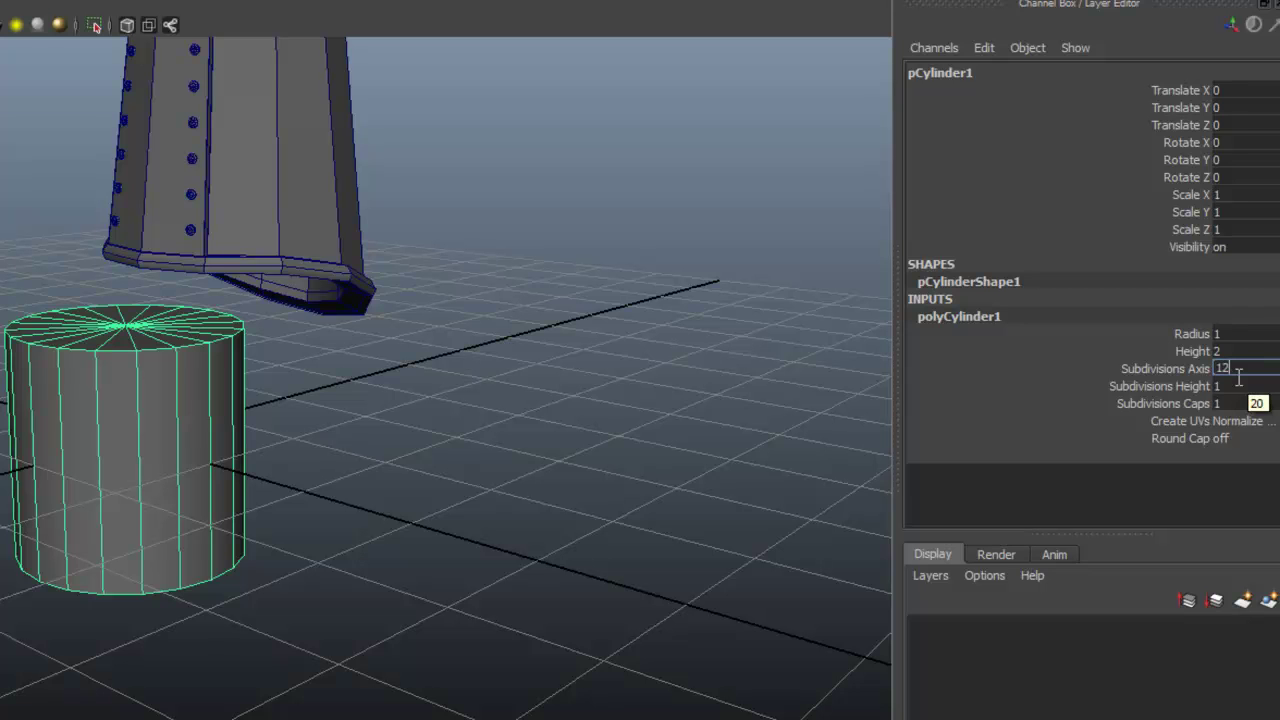
click(1222, 387)
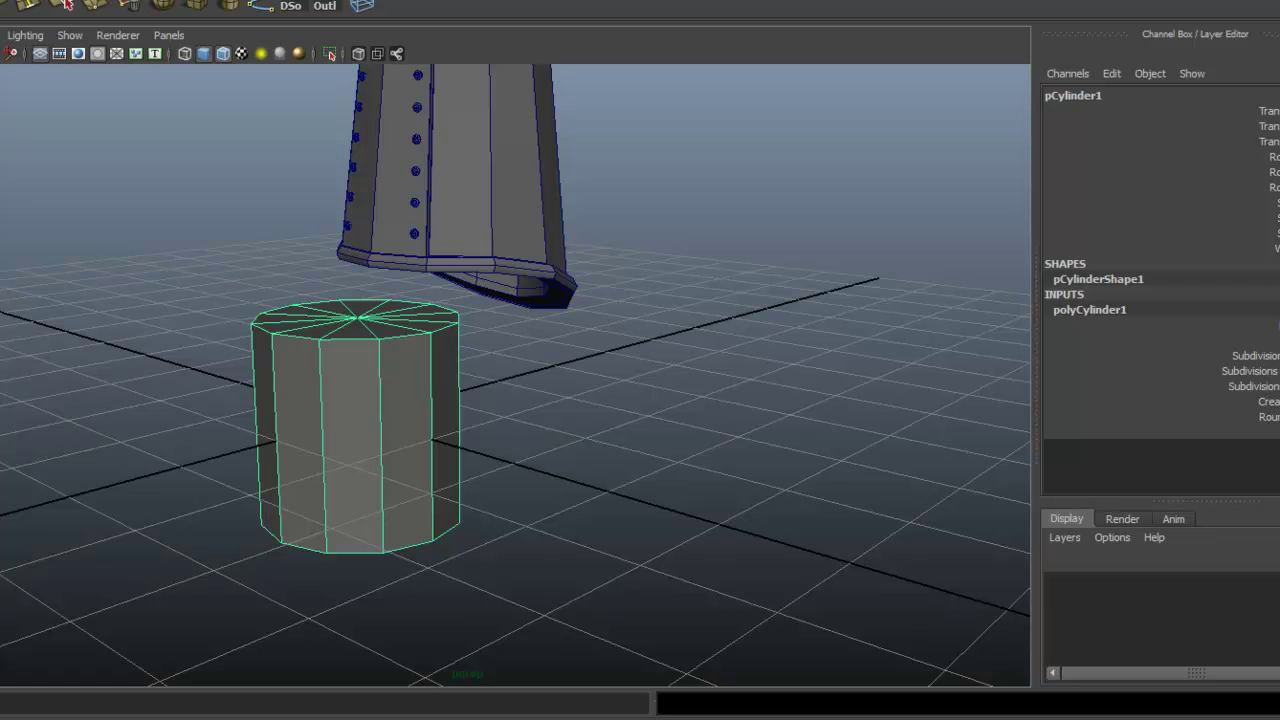
text(2)
key(Return)
text(0)
key(Return)
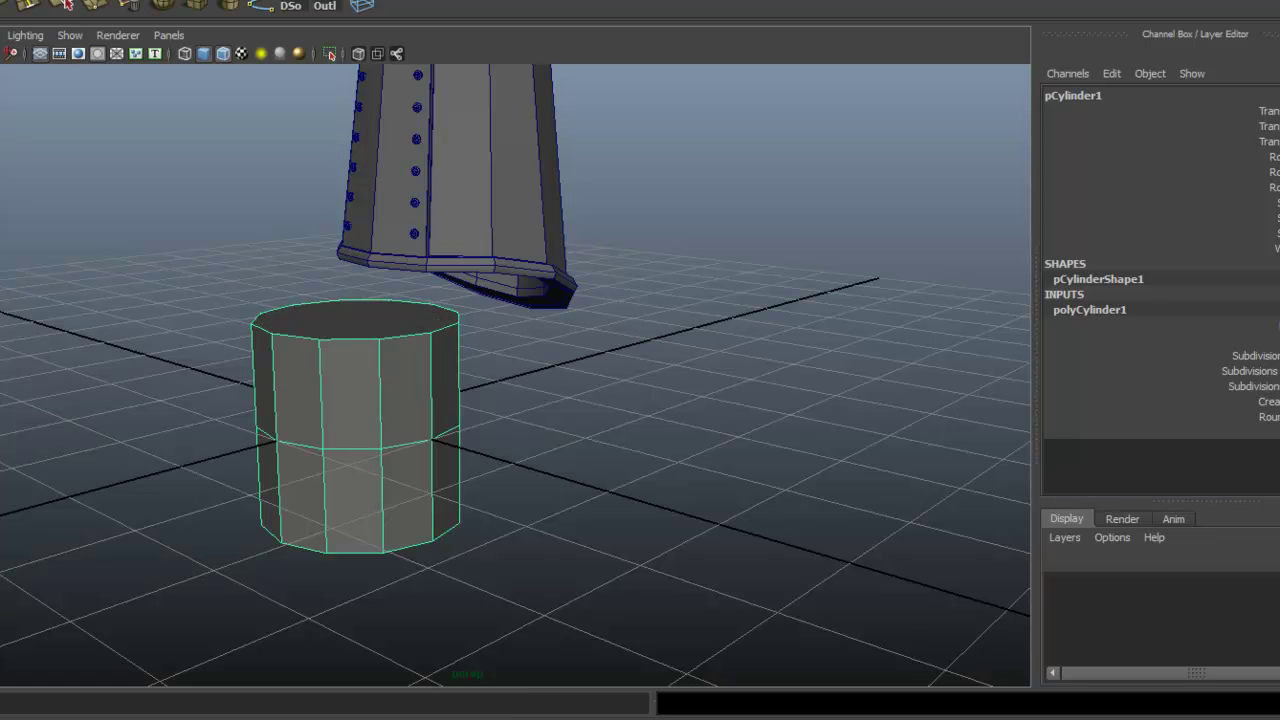
Delete the faces of the cylinder's lower half, keeping only the upper half
alt+drag(414, 517, 367, 483)
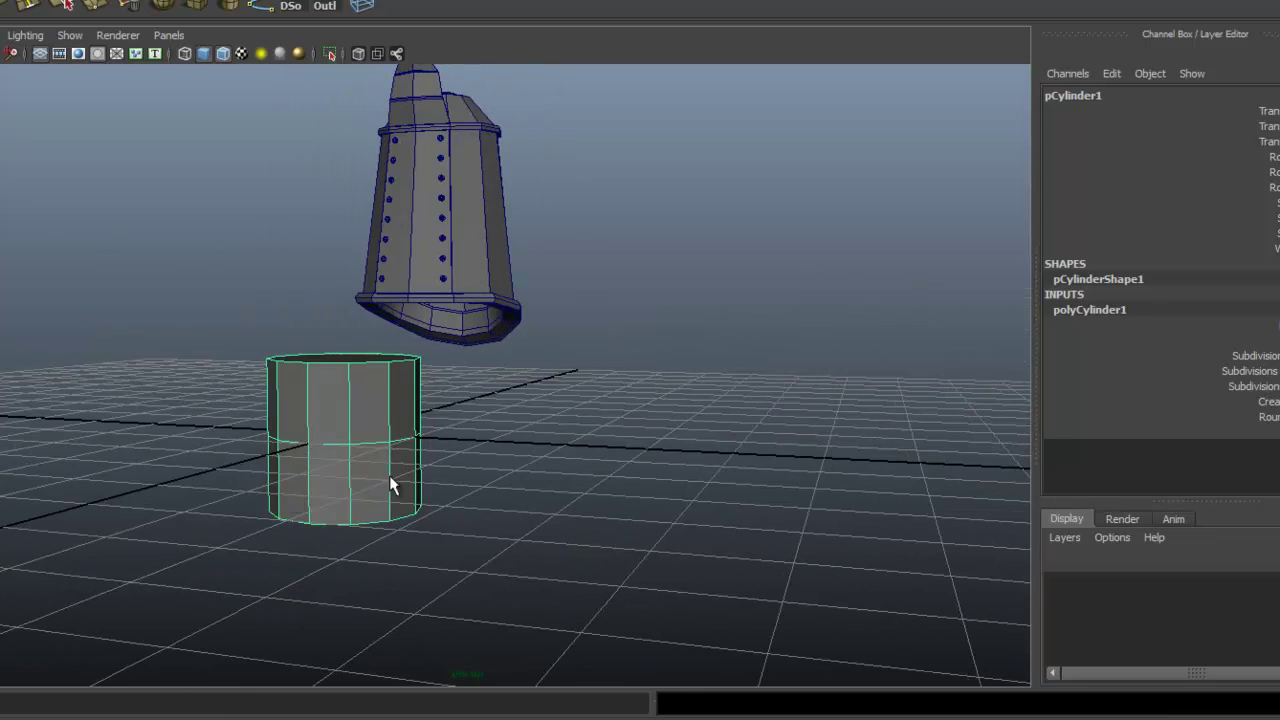
alt+middle_drag(366, 483, 459, 458)
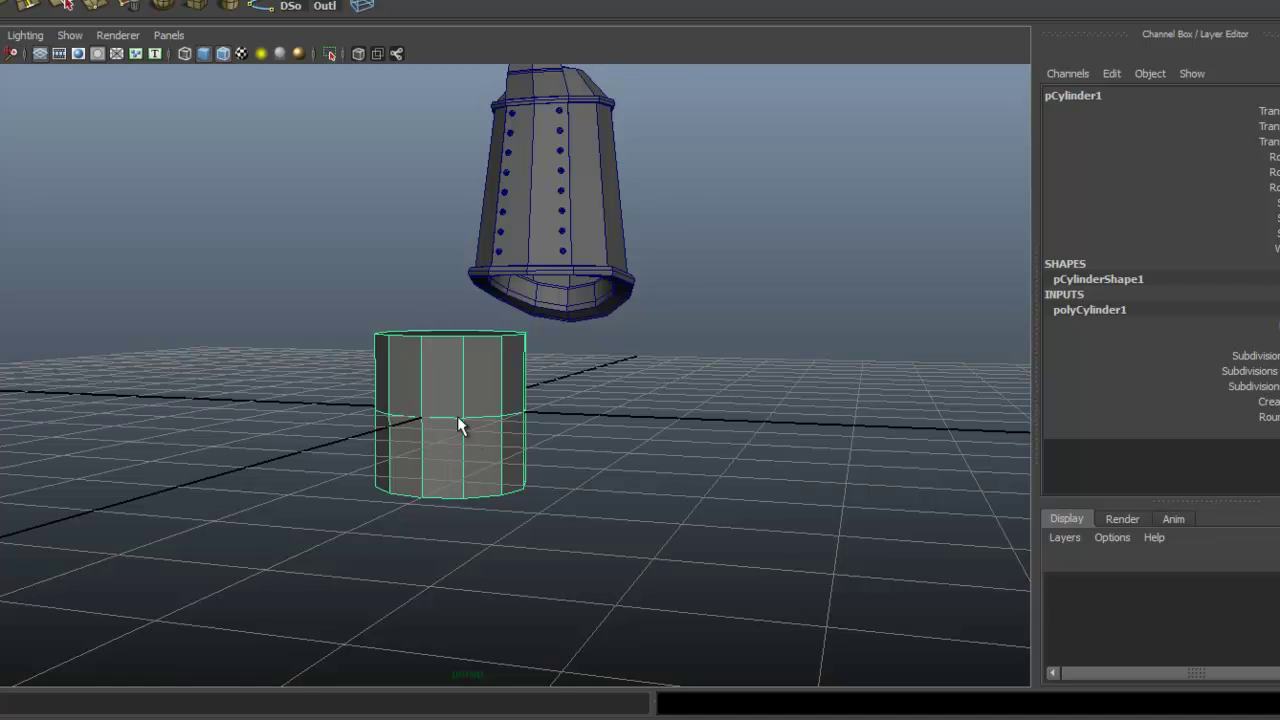
alt+right_drag(457, 416, 698, 496)
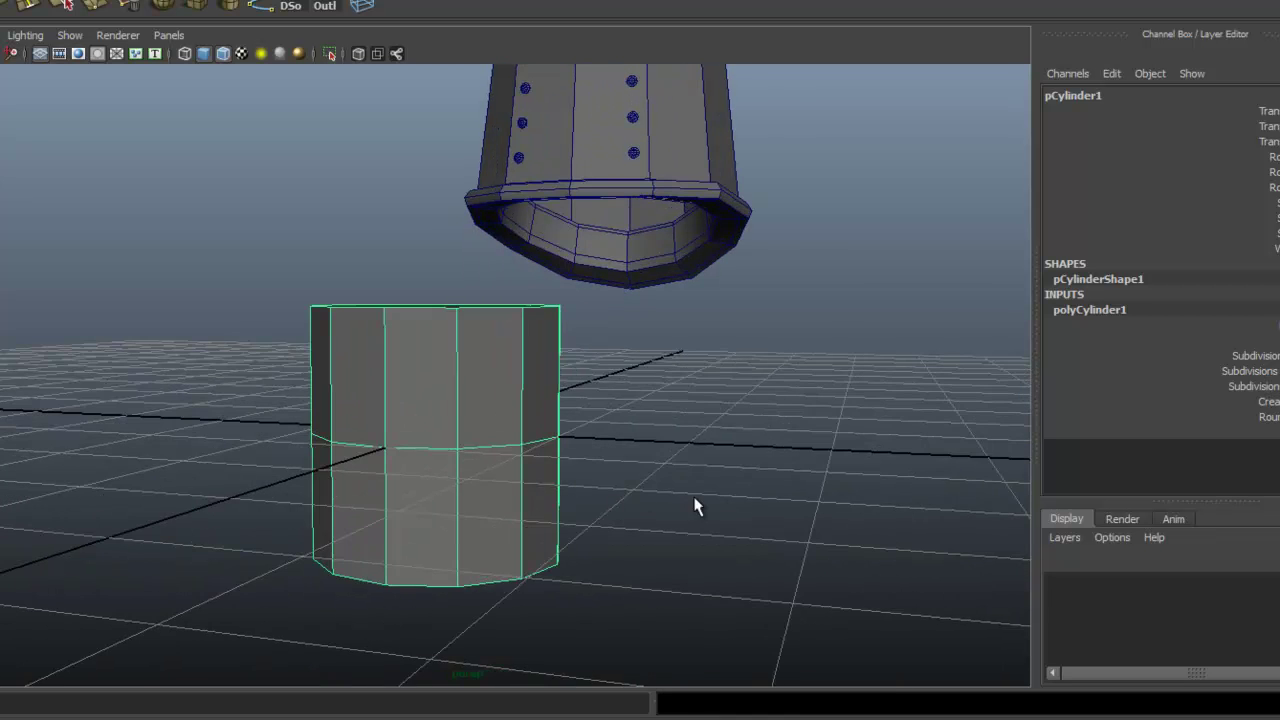
alt+middle_drag(500, 410, 553, 406)
right_drag(465, 501, 466, 446)
alt+drag(462, 501, 470, 450)
drag(306, 628, 674, 528)
key(Delete)
alt+drag(526, 470, 466, 503)
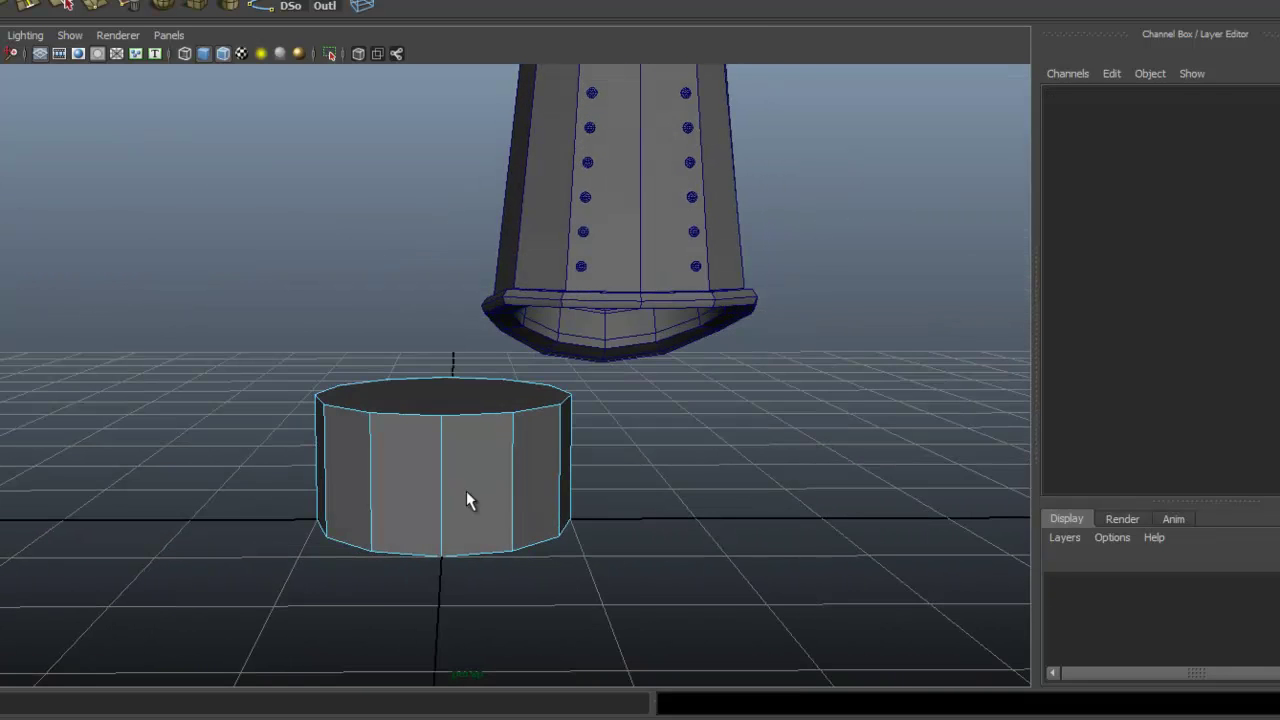
Return the half cylinder to object mode and isolate it in the perspective view
click(446, 406)
right_drag(438, 396, 537, 379)
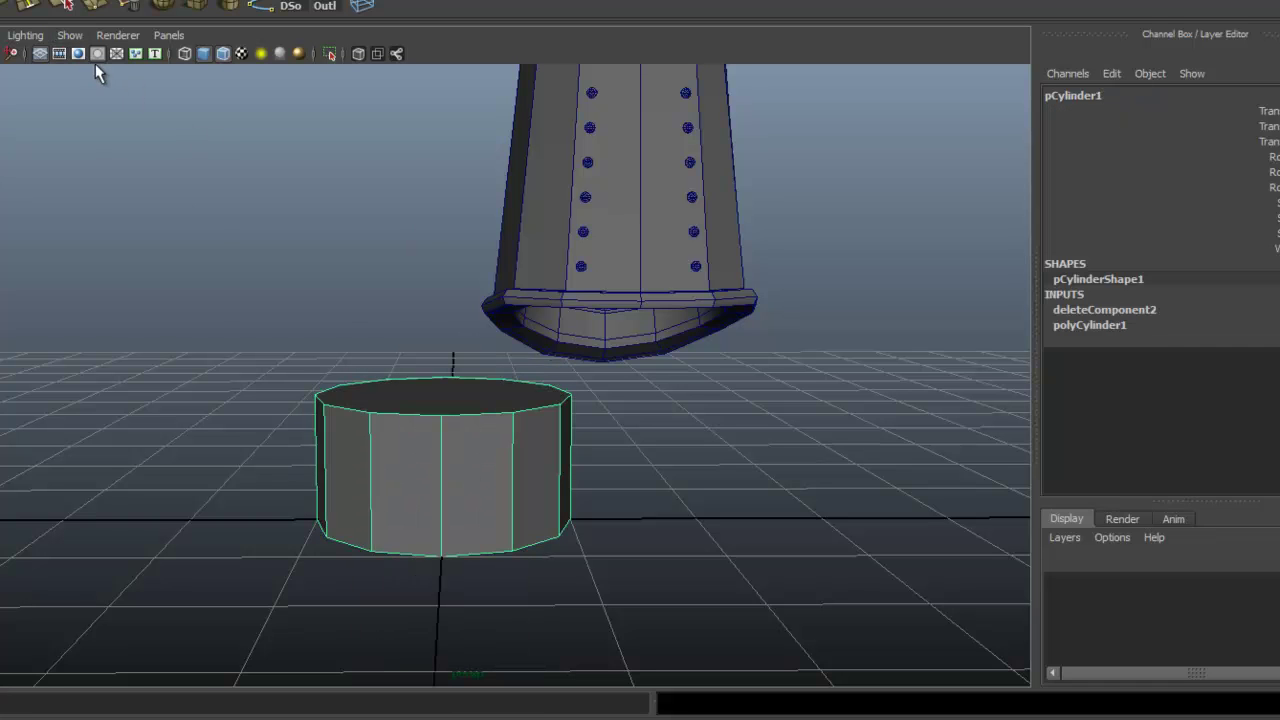
click(69, 36)
mouse_move(85, 58)
click(239, 73)
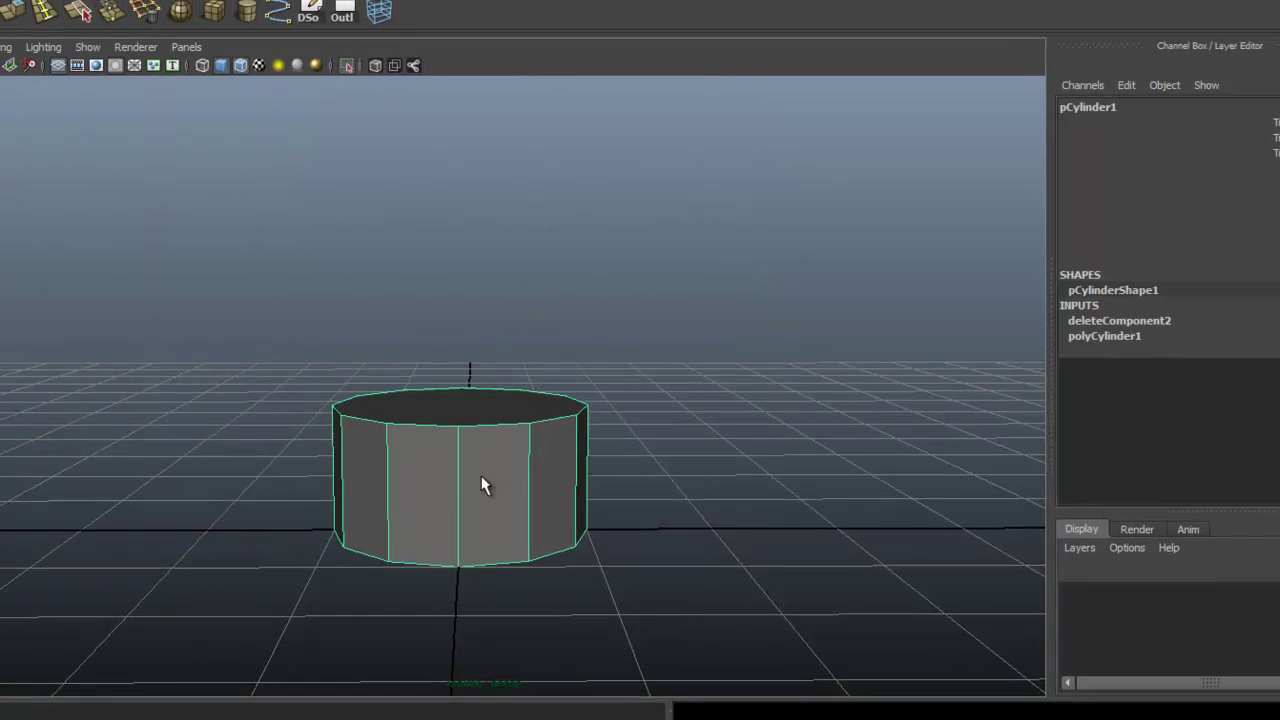
Extrude the top cap face of the half cylinder upward by about the height of its side wall
right_drag(556, 486, 556, 505)
click(551, 469)
alt+drag(656, 558, 657, 590)
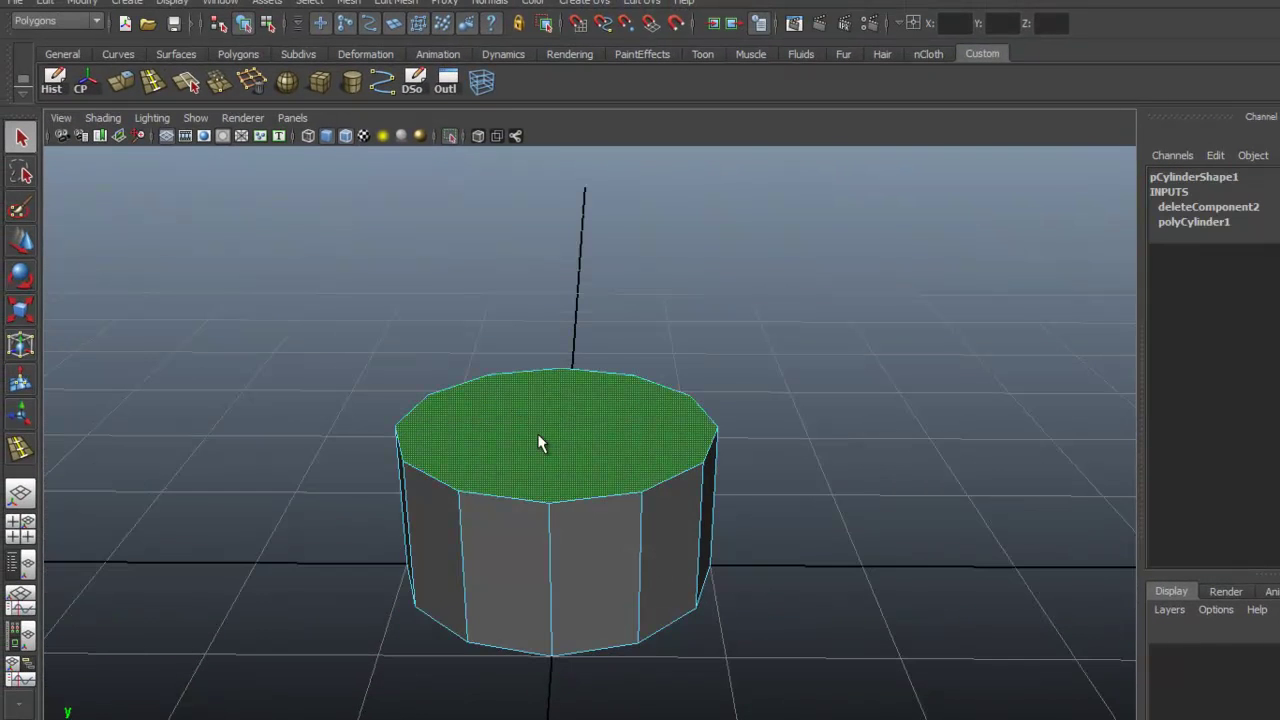
click(131, 86)
drag(558, 372, 557, 250)
alt+drag(582, 325, 507, 325)
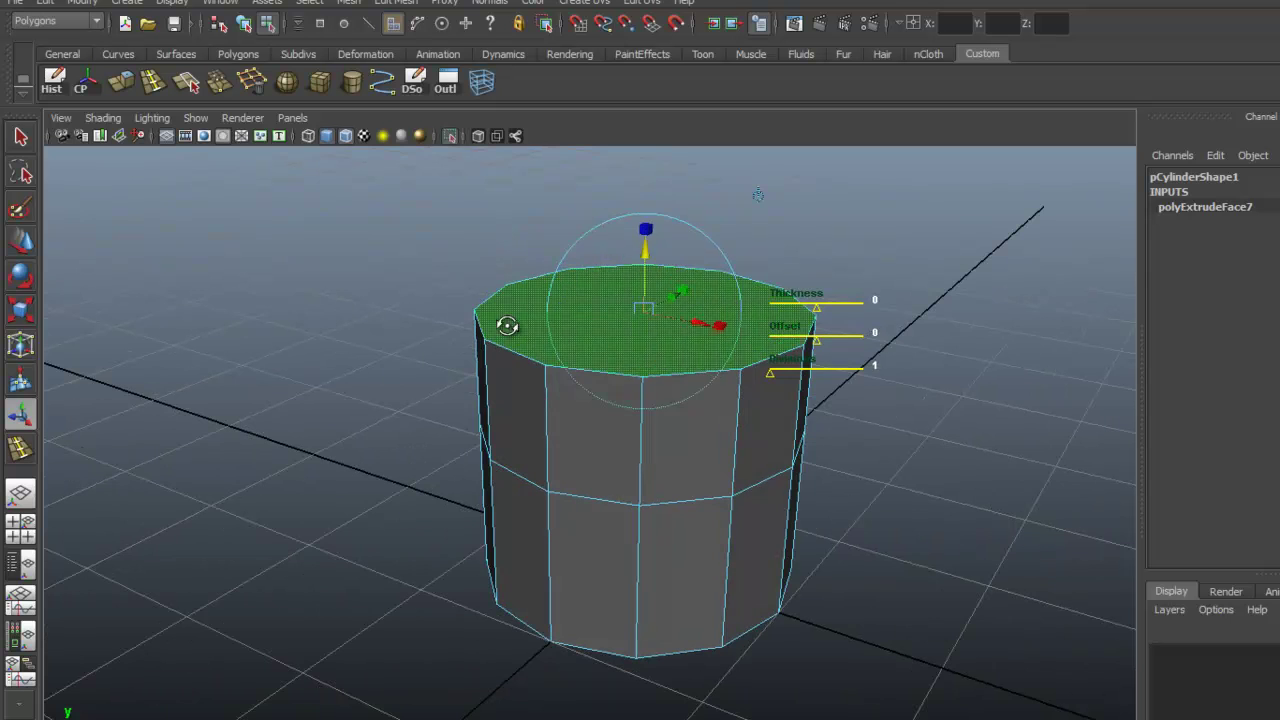
Scale the extruded top face uniformly inward and raise it further to form a tapered cone with a narrow flat top
click(634, 236)
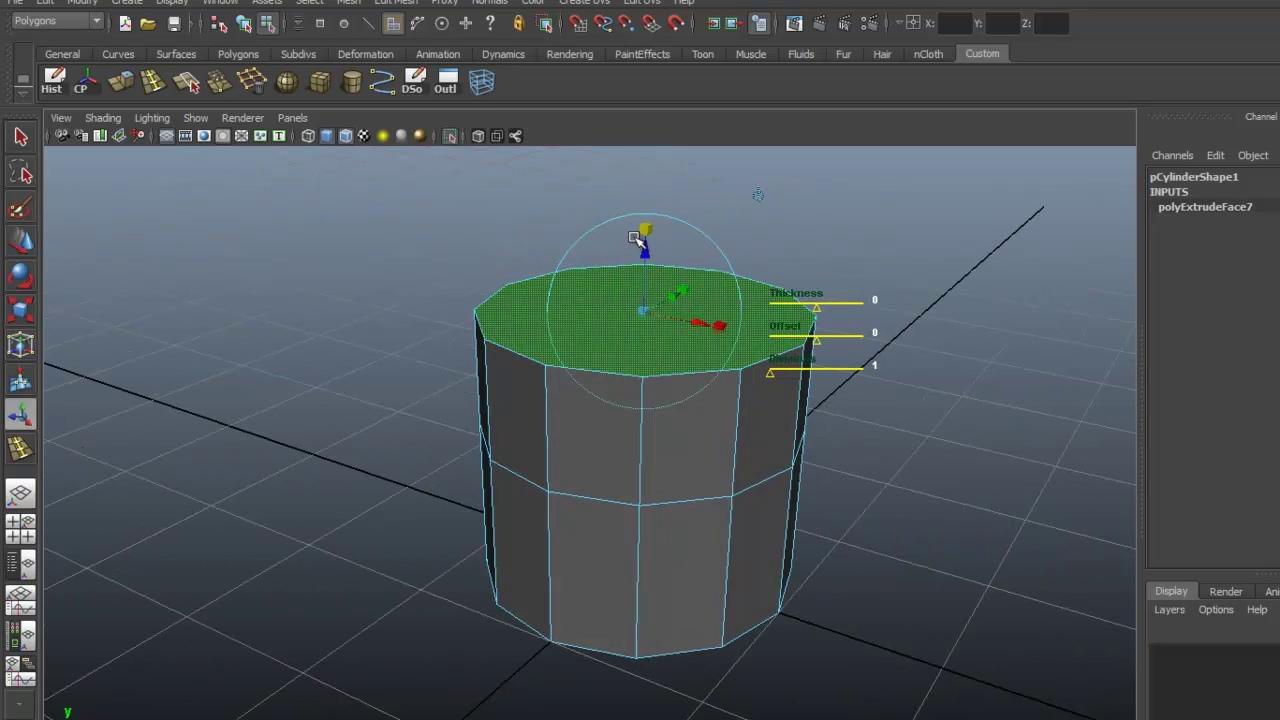
mouse_move(634, 237)
mouse_down()
mouse_move(634, 278)
mouse_move(635, 238)
mouse_up()
alt+drag(710, 212, 750, 221)
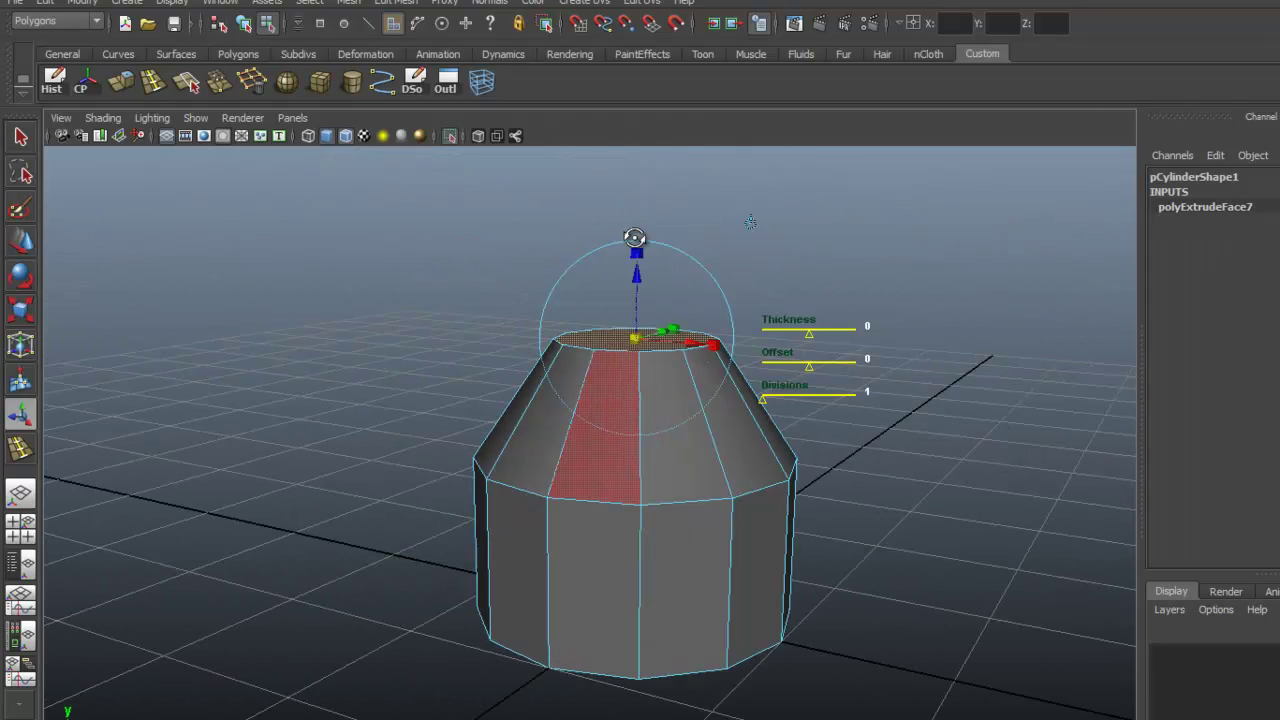
click(634, 238)
alt+drag(634, 238, 637, 242)
middle_drag(637, 242, 634, 238)
click(634, 238)
alt+drag(634, 238, 634, 238)
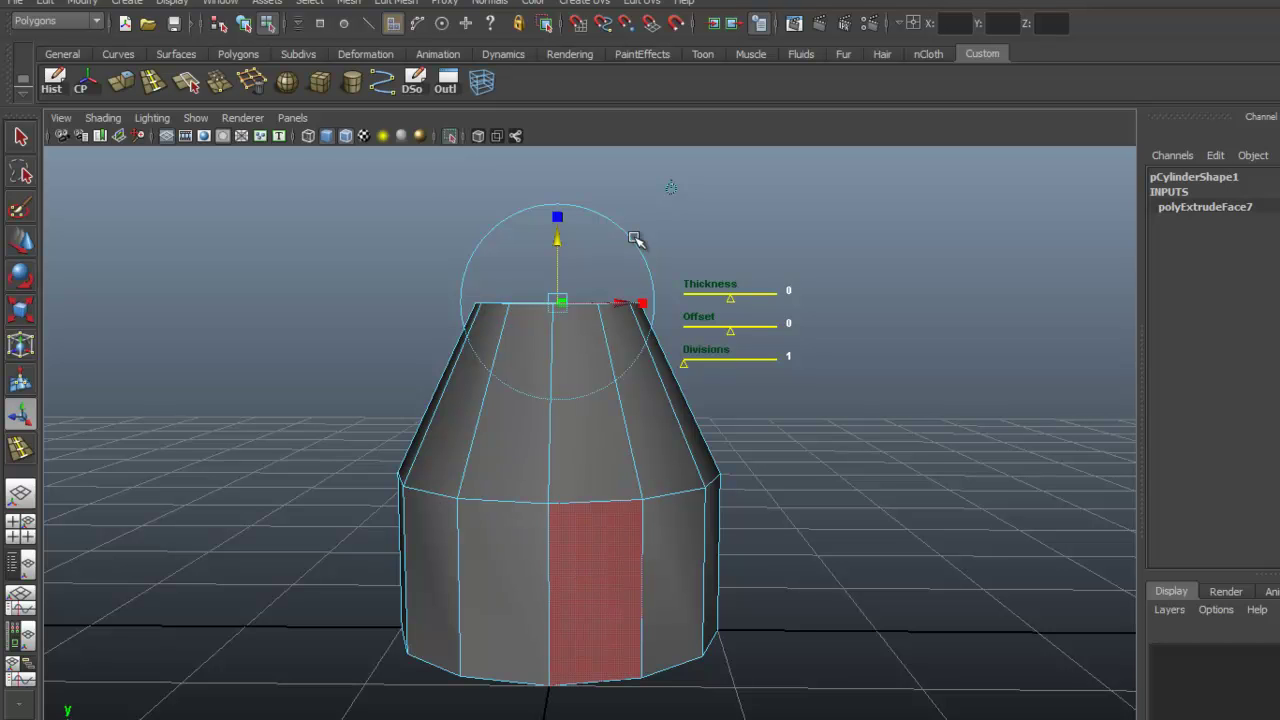
Insert edge loops just below the cone's top rim, just above the shoulder, and around the cylinder wall a little below the shoulder
key(y)
drag(553, 324, 553, 306)
drag(550, 466, 549, 495)
key(Return)
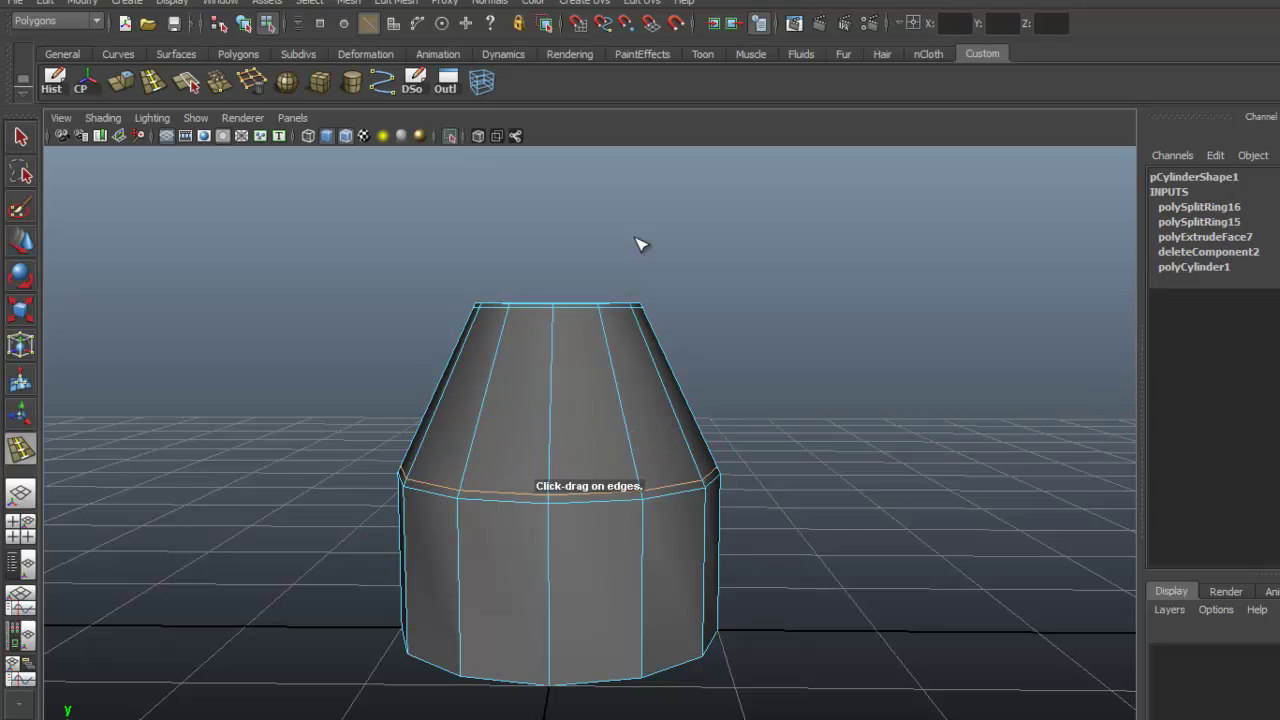
key(Return)
alt+drag(640, 243, 634, 236)
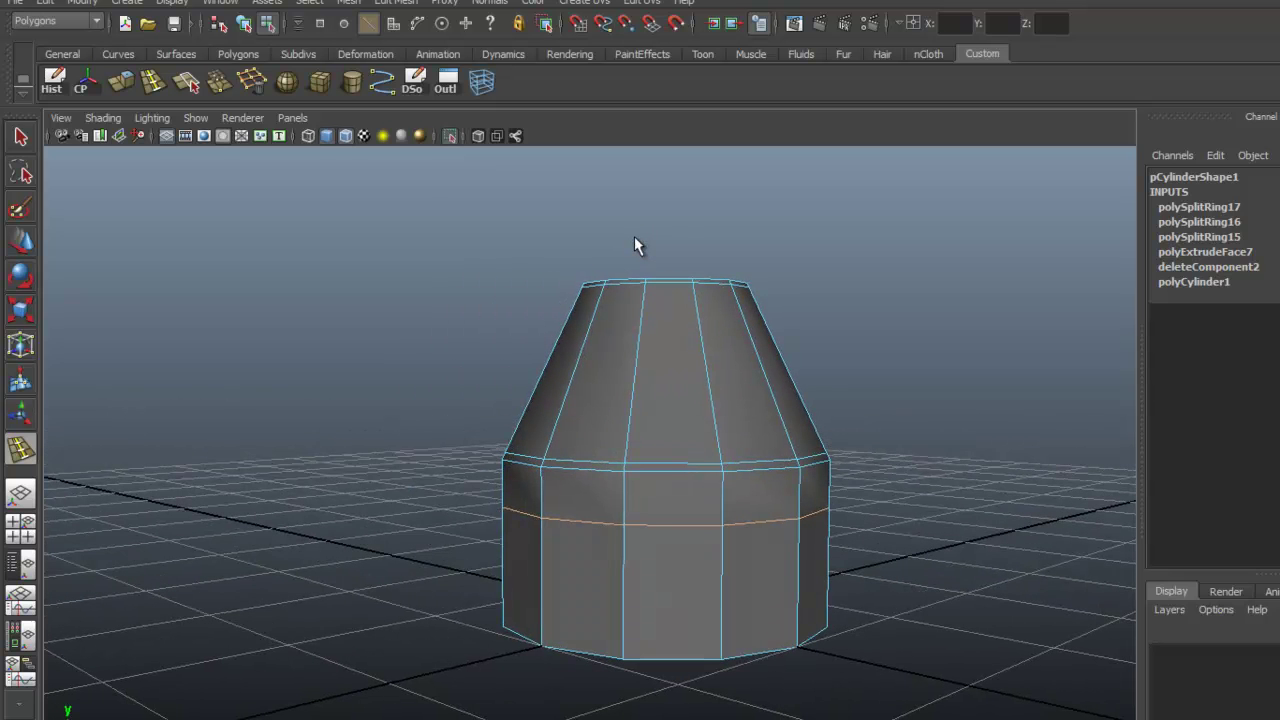
Extrude the full ring of faces directly below the shoulder outward as a raised band, and return to object mode
key(q)
right_drag(670, 470, 671, 512)
click(673, 497)
shift+click(583, 494)
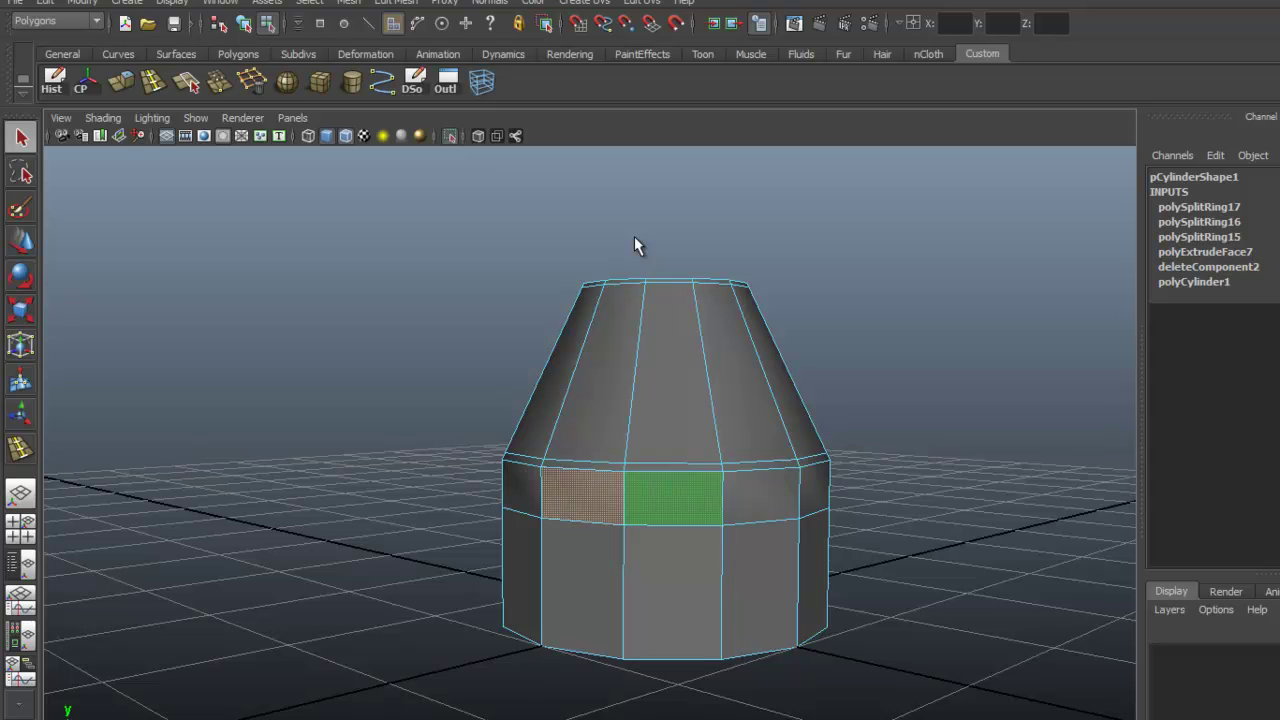
shift+double_click(761, 495)
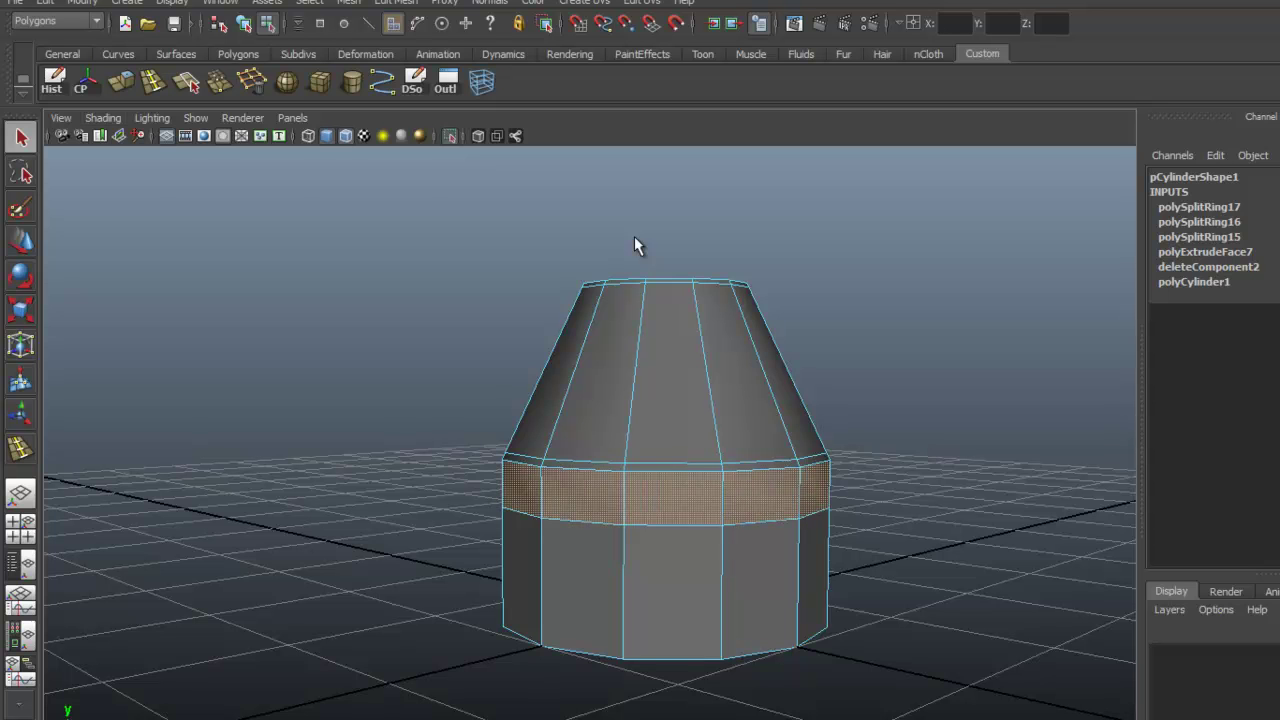
key(ctrl+e)
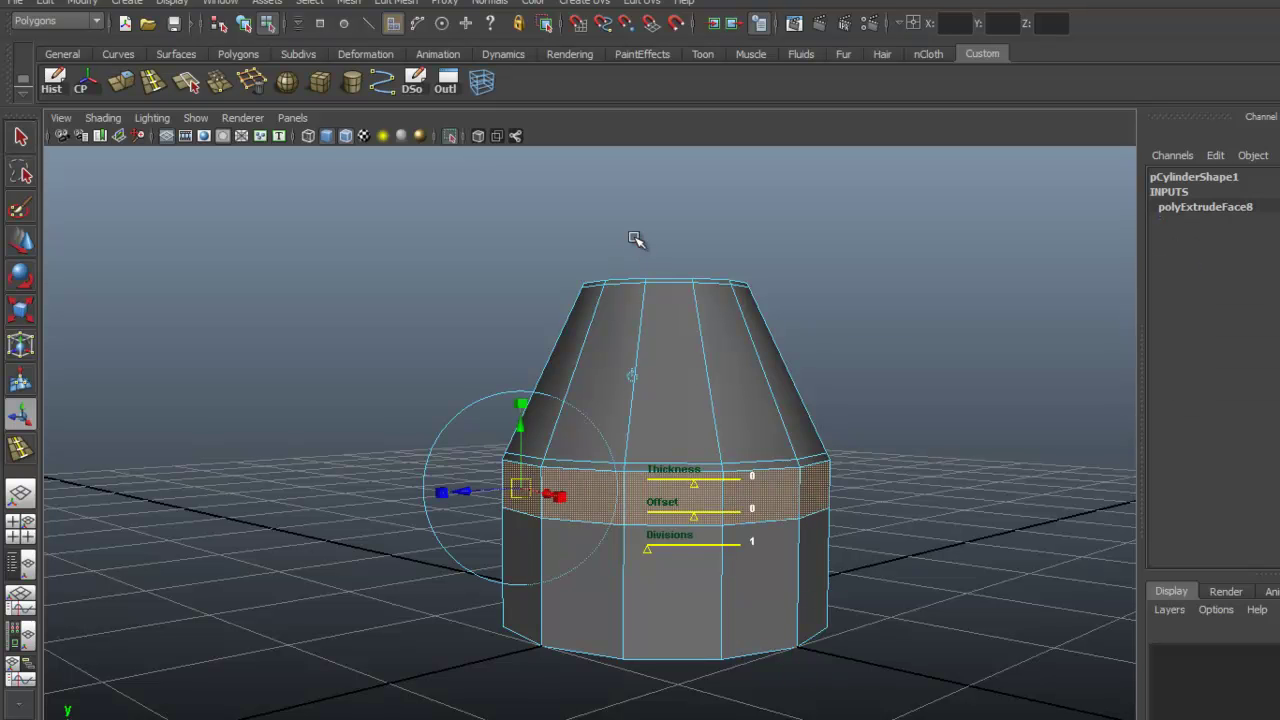
alt+drag(635, 238, 635, 238)
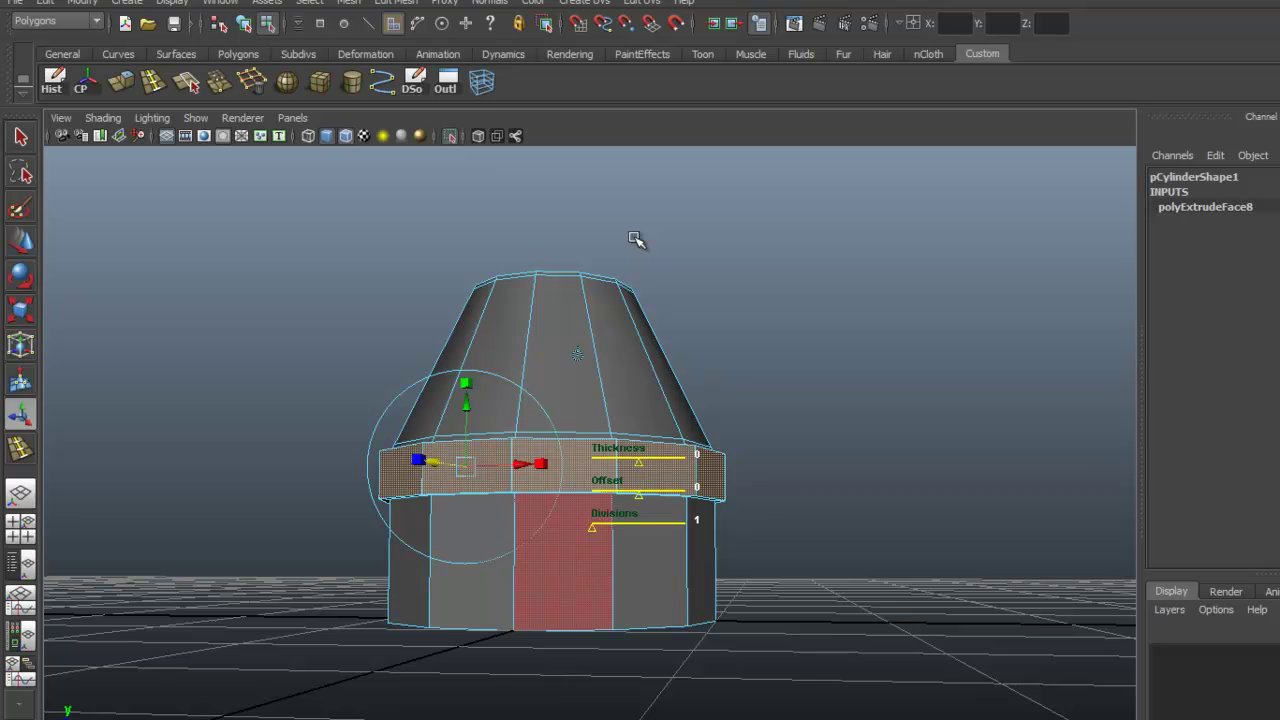
right_drag(596, 471, 677, 448)
alt+drag(635, 238, 634, 239)
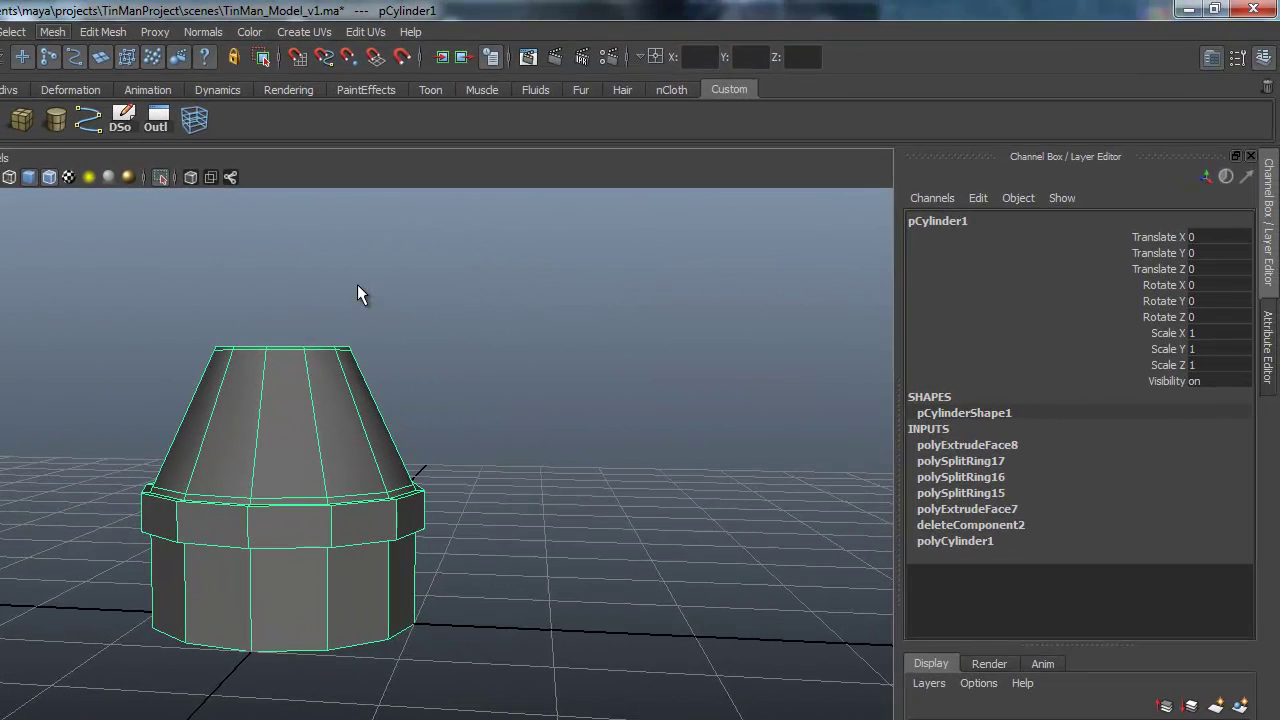
Mirror the half part in the -Y direction with Mirror Geometry, merging with the original and merging vertices
click(68, 30)
key(Down)
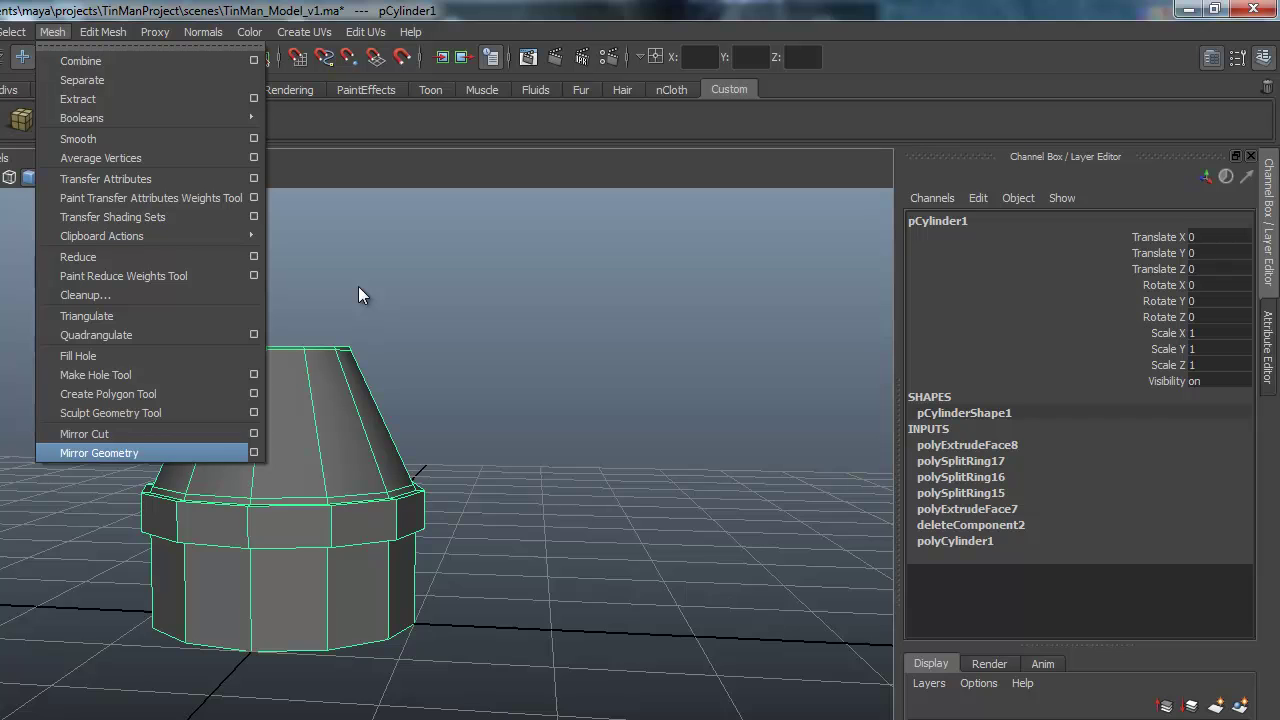
key(Right)
key(Return)
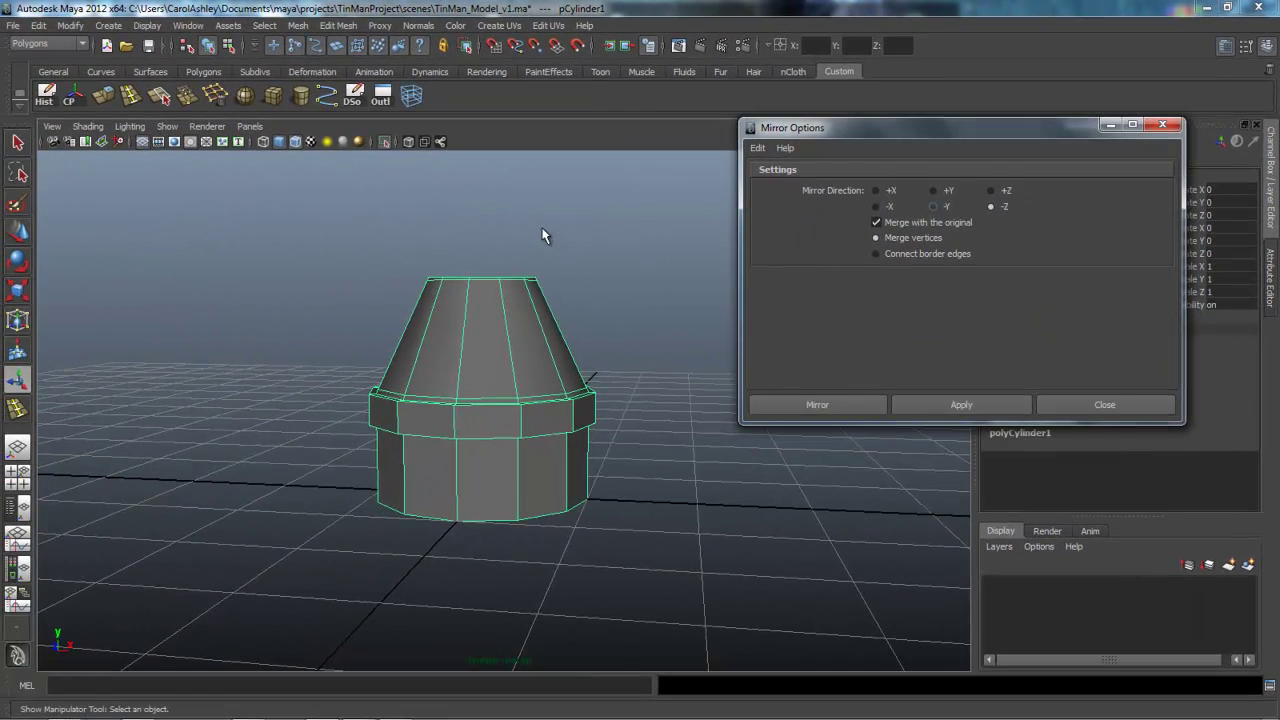
key(Return)
alt+drag(542, 232, 544, 229)
alt+middle_drag(544, 229, 542, 229)
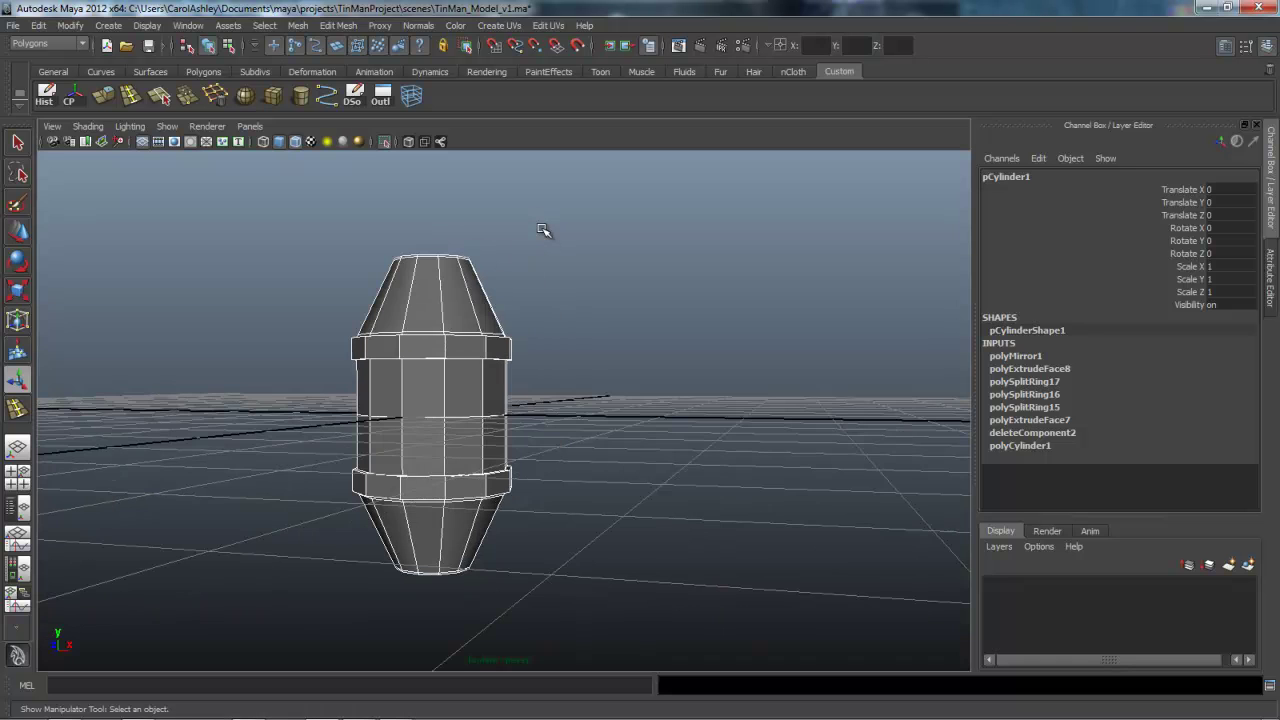
Rename the mirrored cylinder as pole_main_1
click(381, 95)
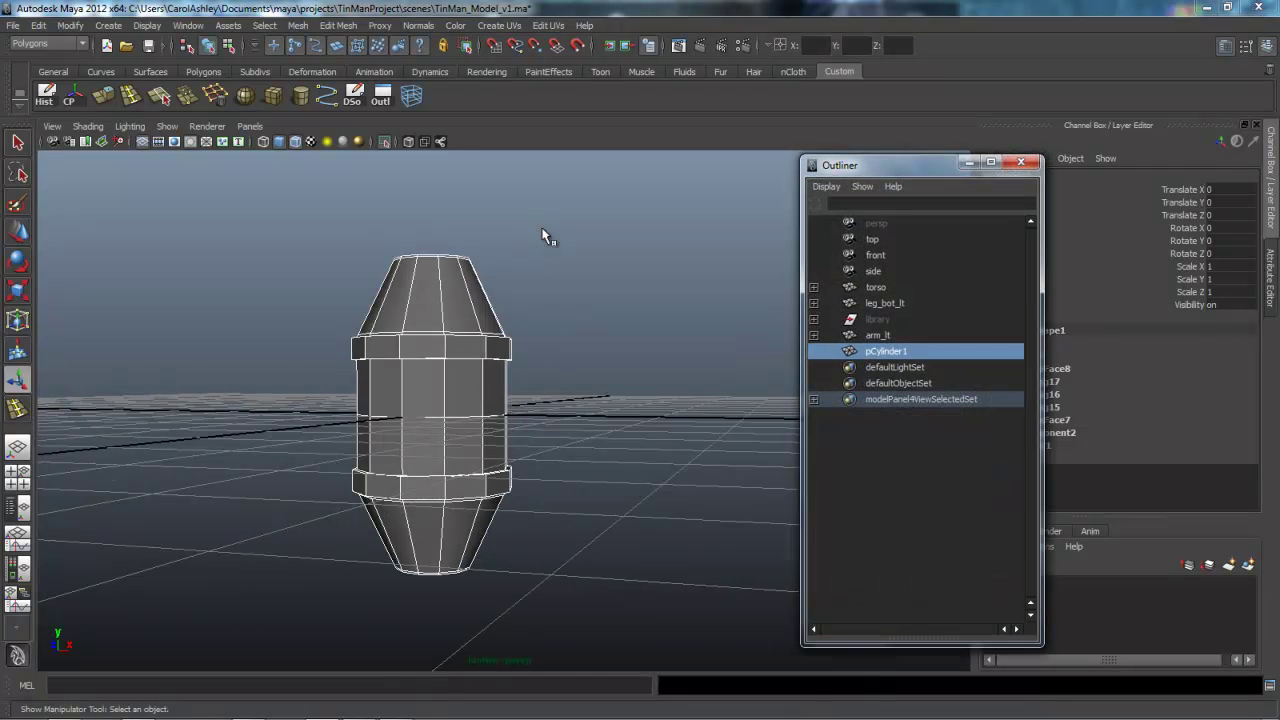
double_click(885, 351)
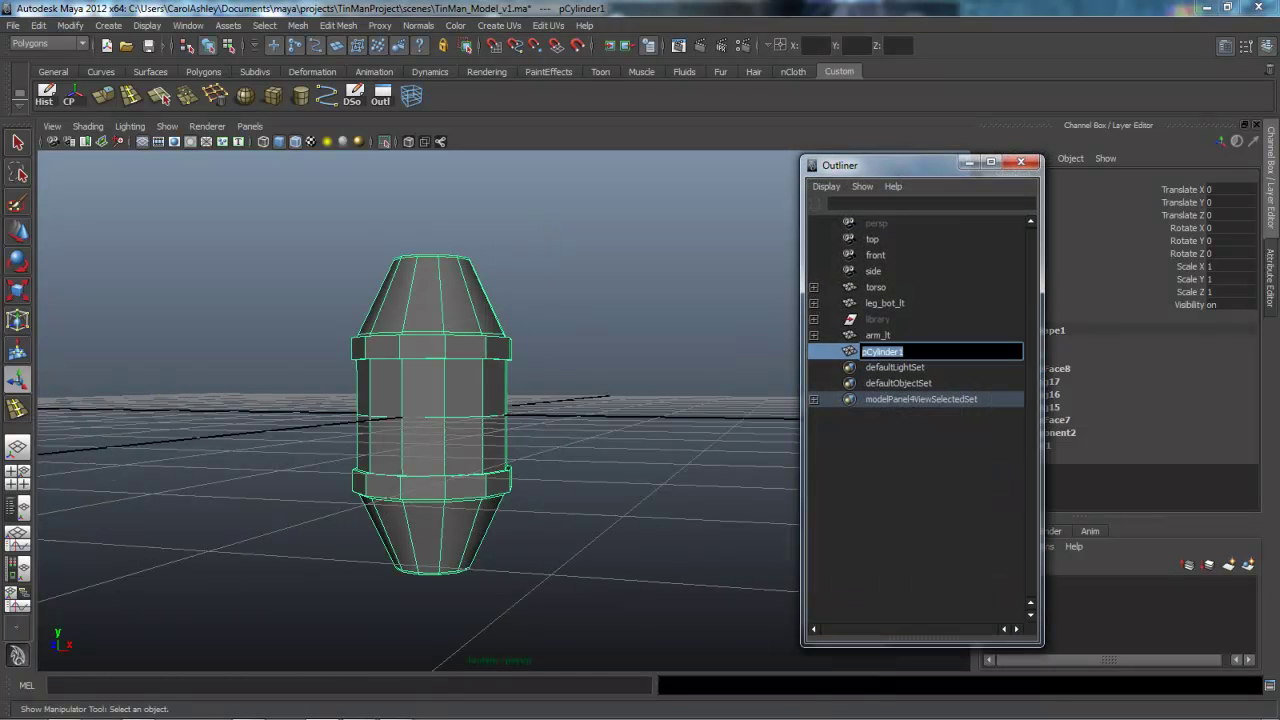
text(co)
text(1)
key(Return)
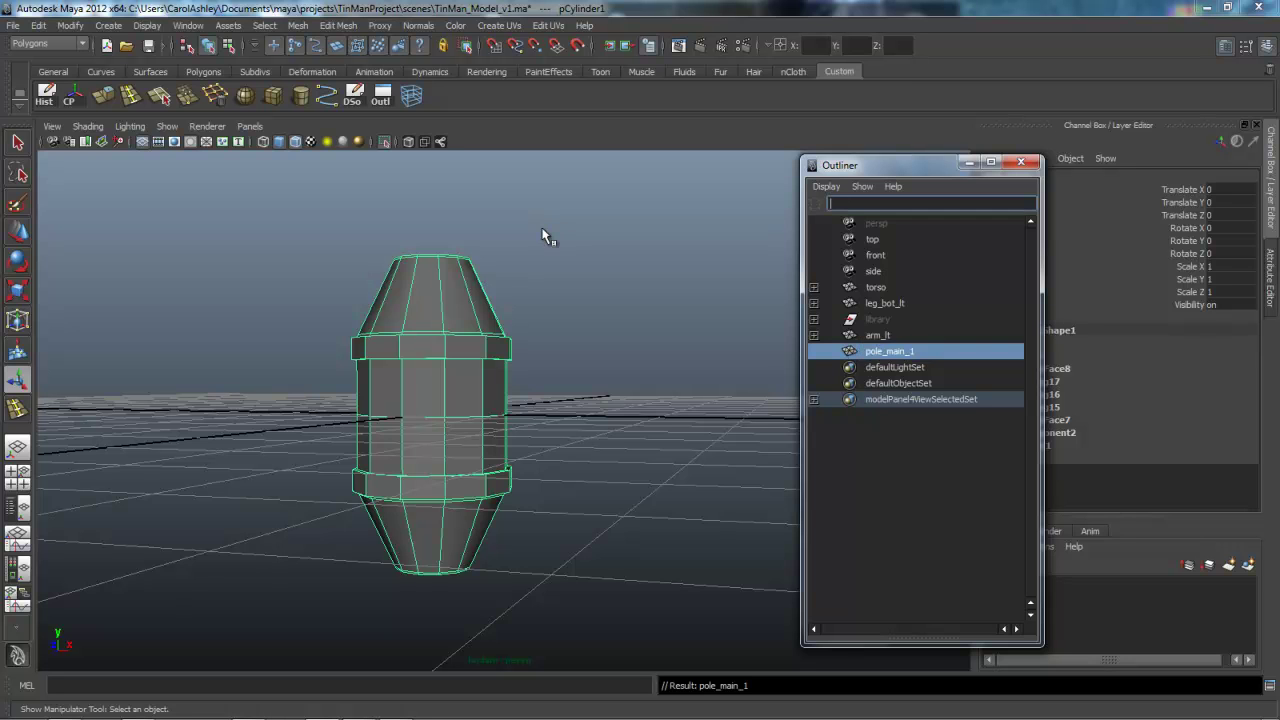
alt+drag(543, 232, 541, 228)
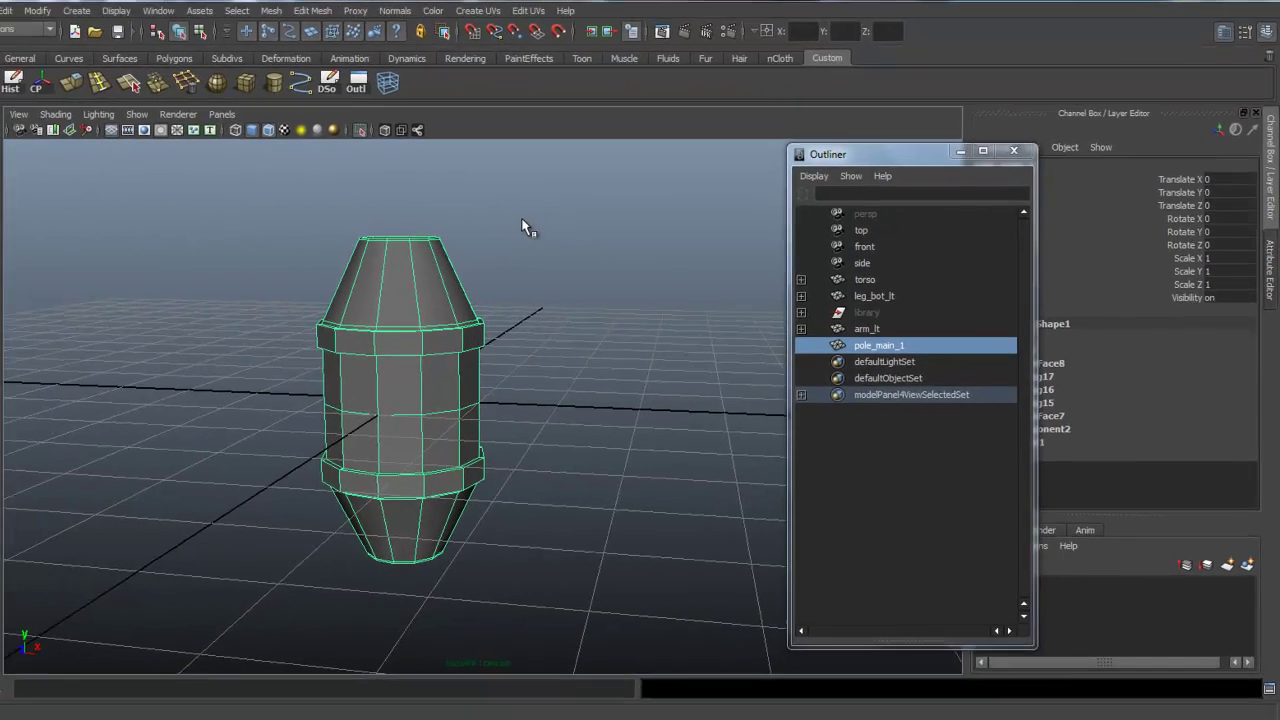
Parent pole_main_1 under the library group and turn the group's Visibility on
middle_drag(889, 351, 880, 319)
key(Up)
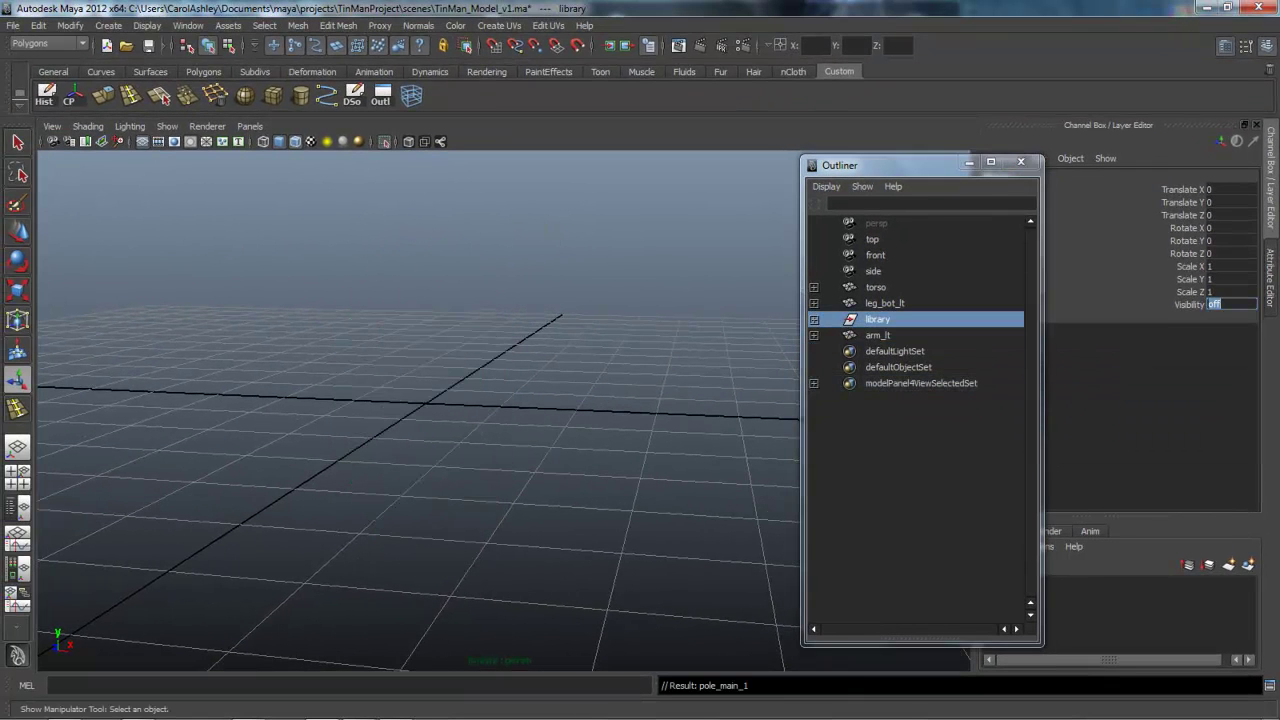
key(Return)
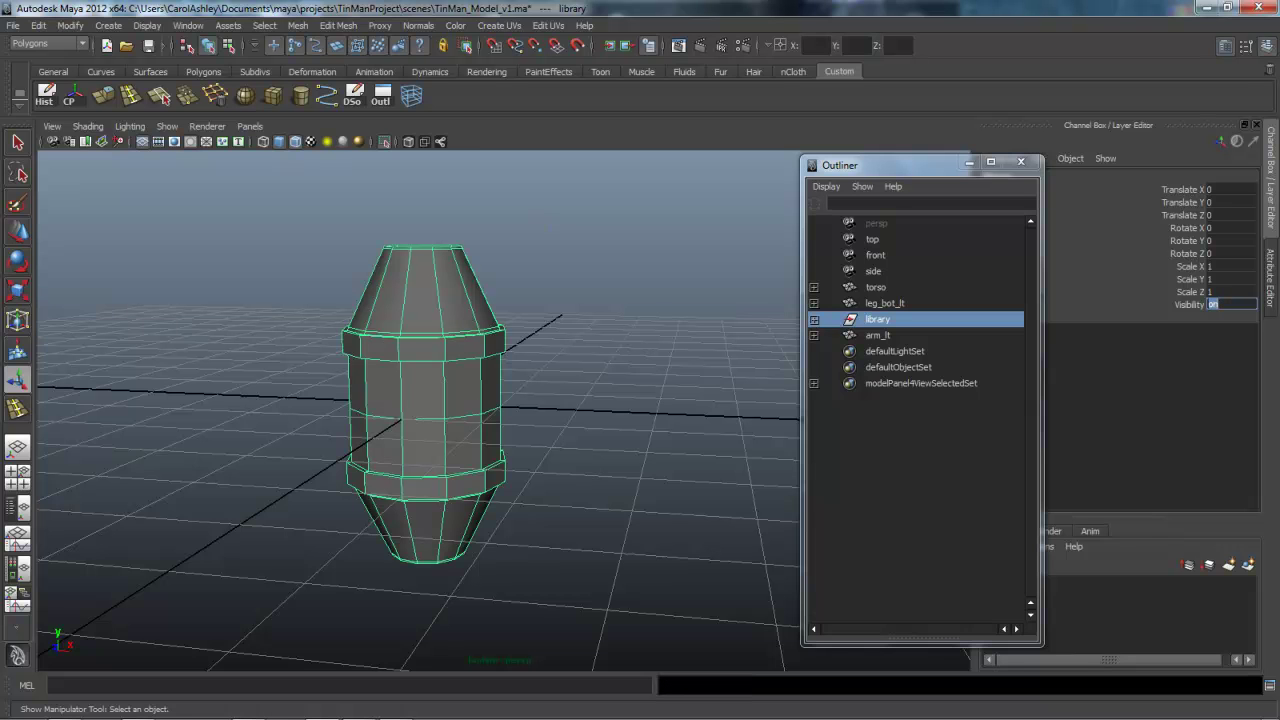
key(Right)
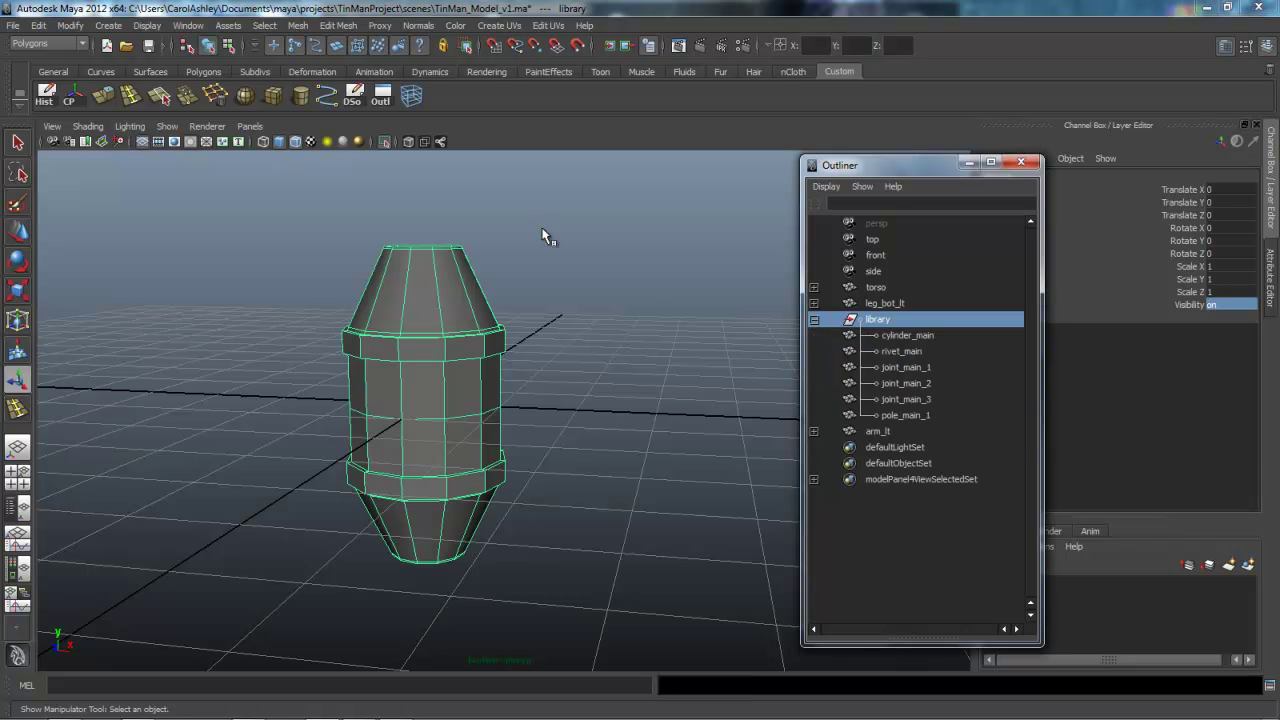
Duplicate pole_main_1 and move the copy out of the library group to the top level of the scene
key(Down)
key(ctrl+d)
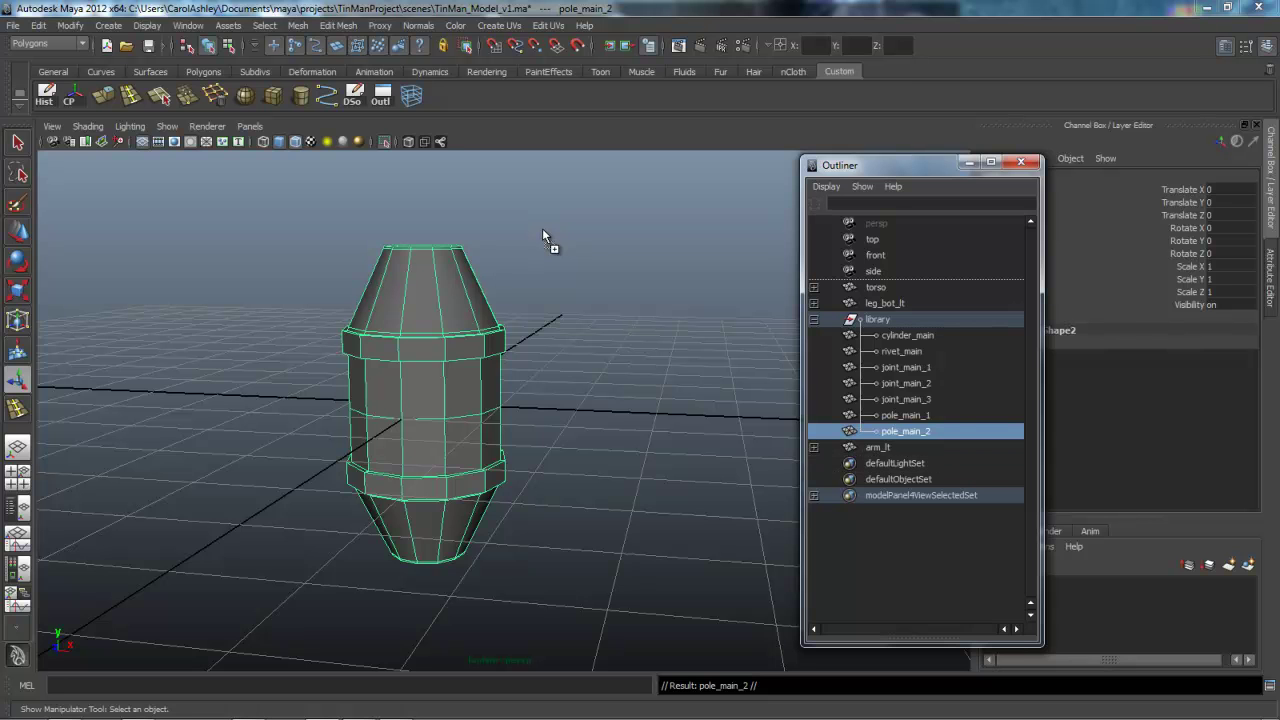
middle_drag(543, 231, 543, 231)
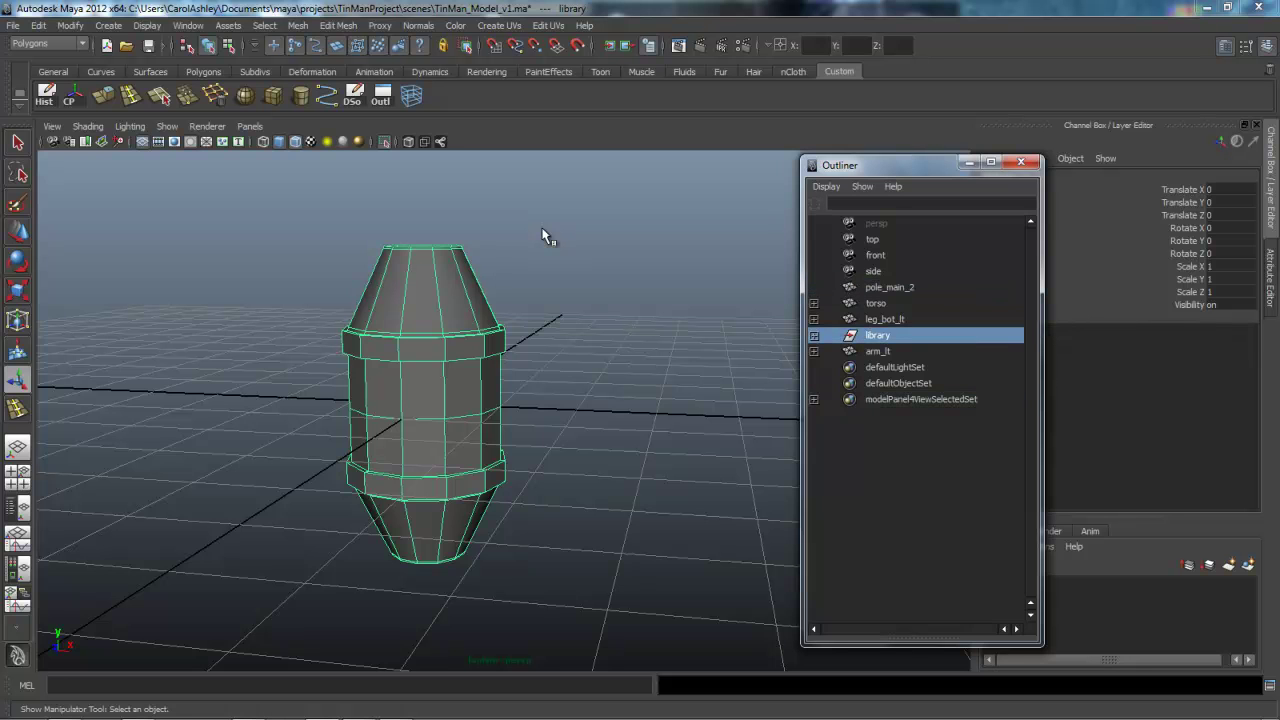
Hide the library group and rename the duplicated pole as pole_1
key(ctrl+h)
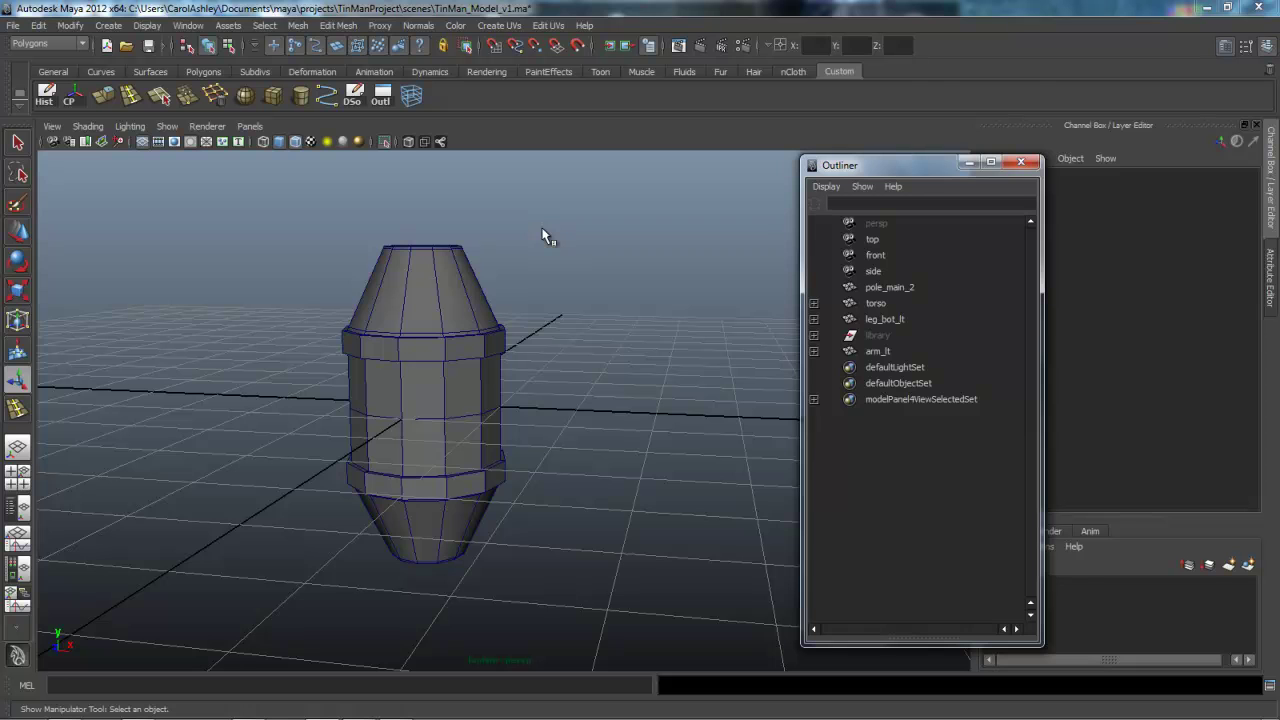
click(889, 287)
double_click(889, 287)
click(911, 287)
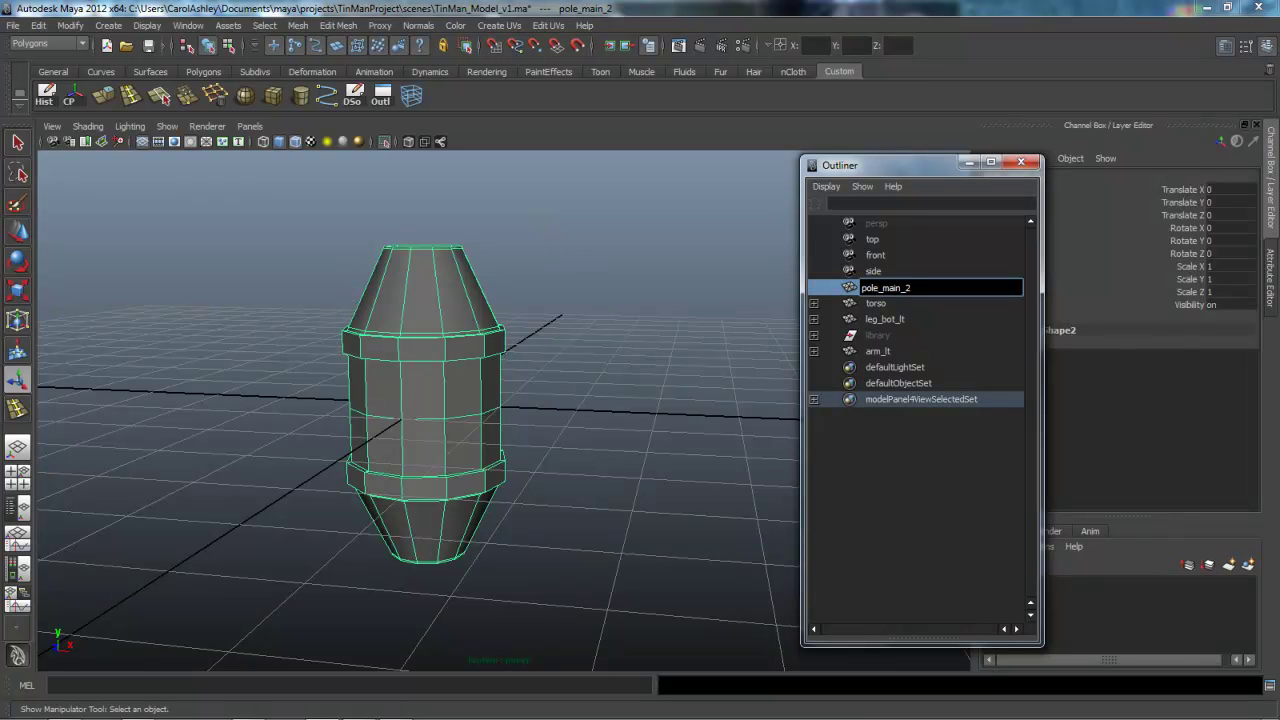
key(Return)
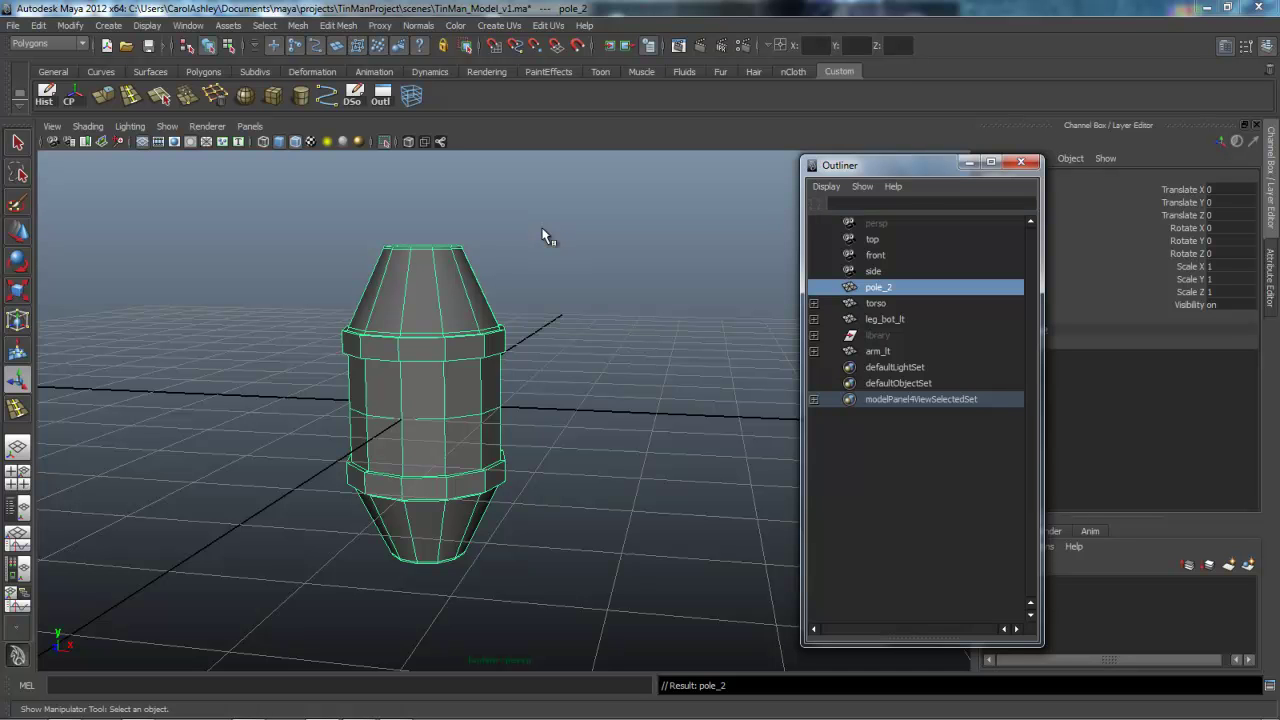
double_click(886, 287)
key(BackSpace)
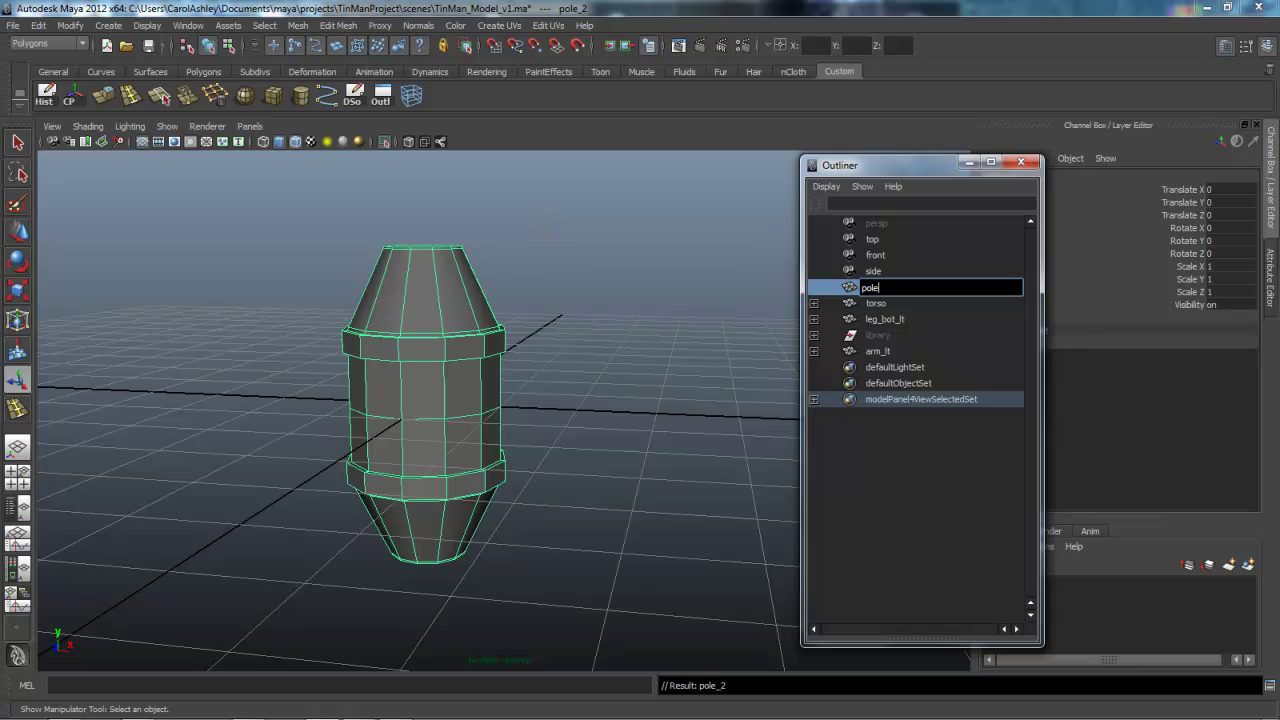
key(Return)
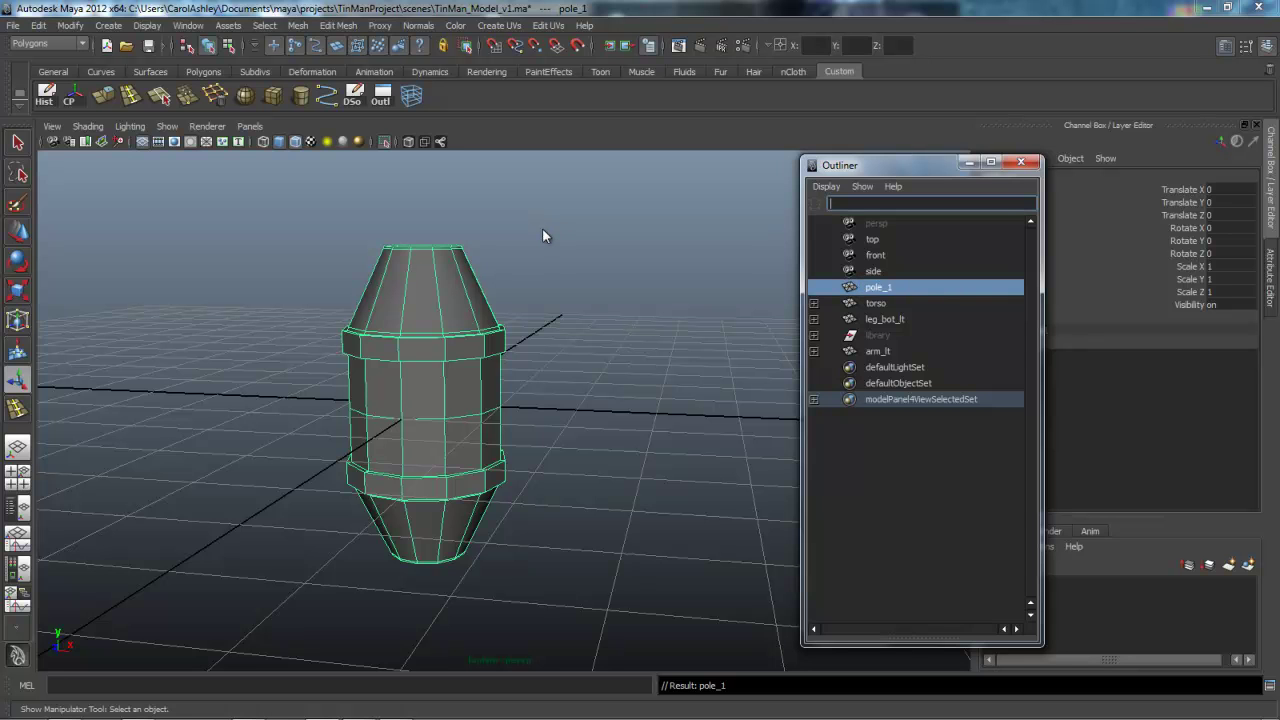
click(1020, 162)
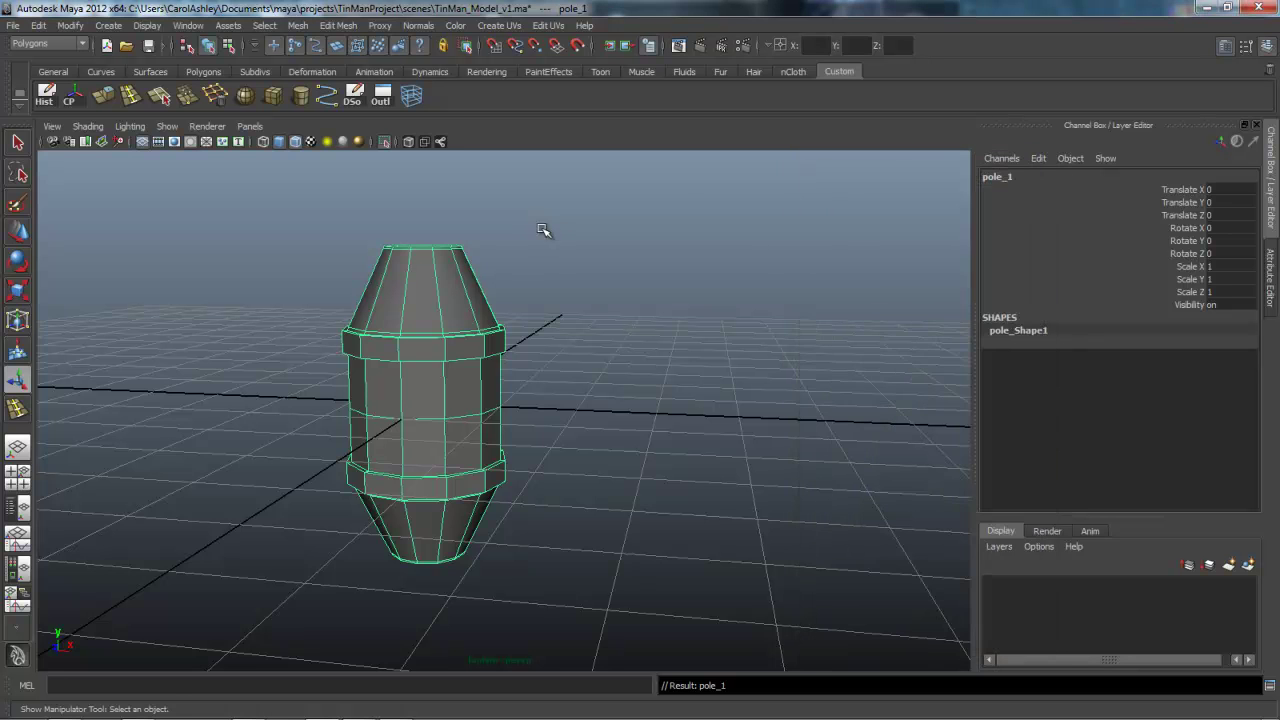
Turn off the isolated display in the perspective view so the whole scene shows again
click(167, 126)
mouse_move(220, 149)
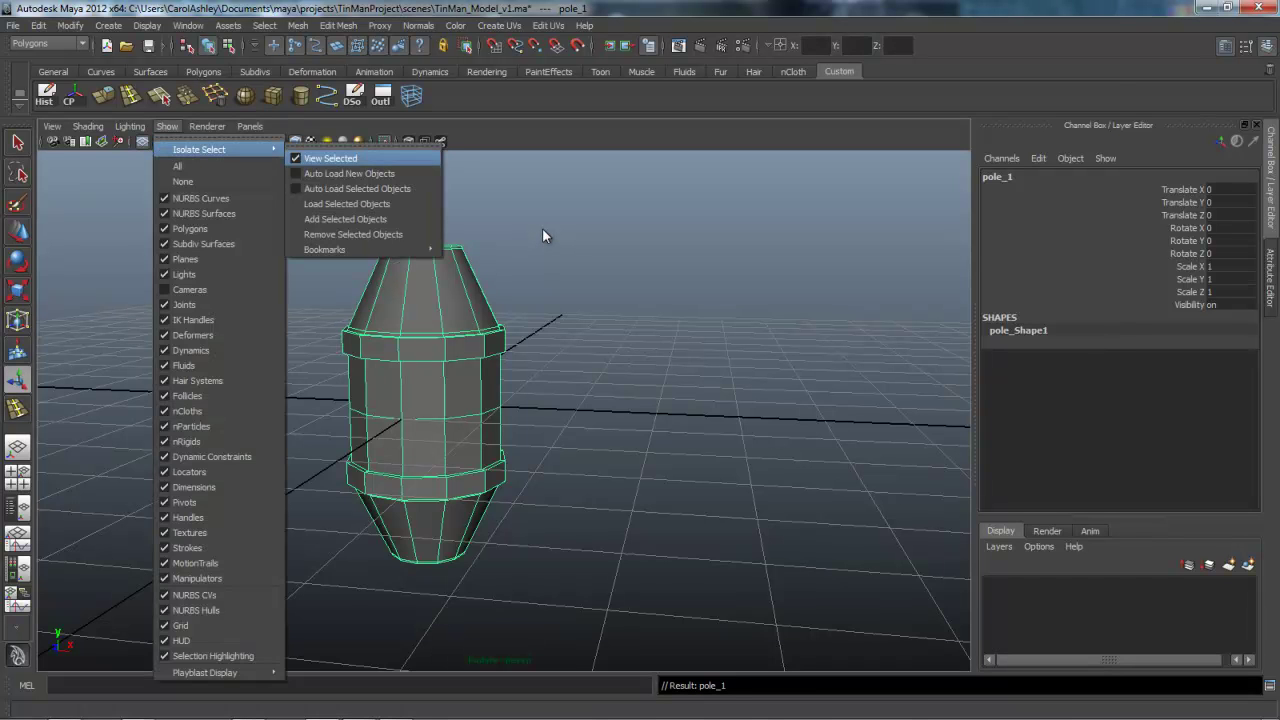
click(330, 158)
alt+right_drag(543, 231, 542, 229)
alt+drag(542, 229, 542, 229)
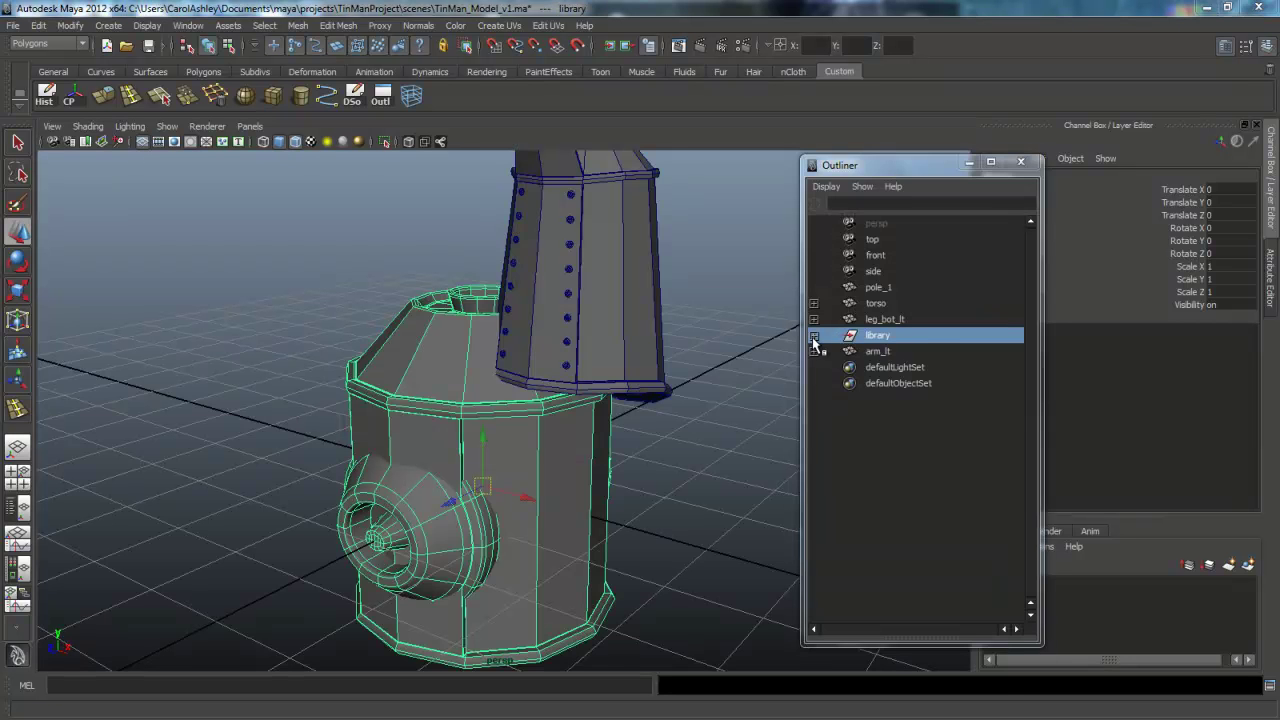
Move joint_main_3 out of the library group and parent it under leg_bot_lt
click(813, 336)
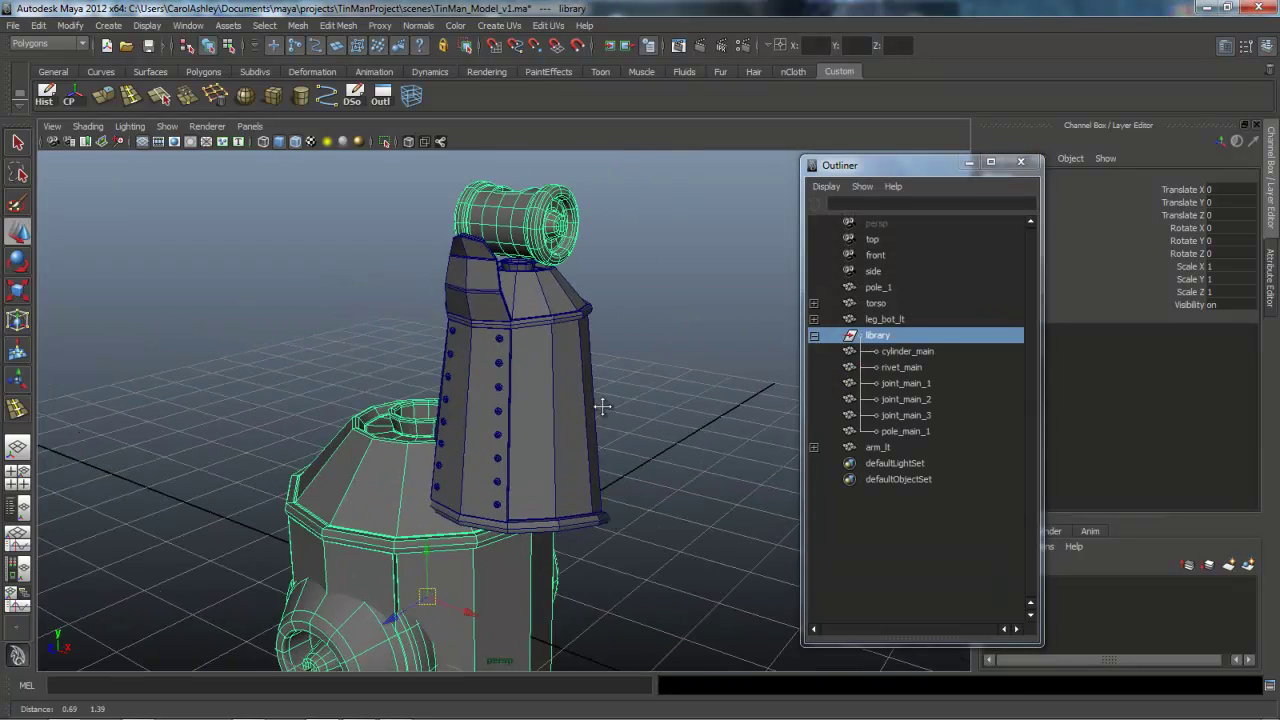
alt+middle_drag(602, 406, 589, 432)
click(509, 248)
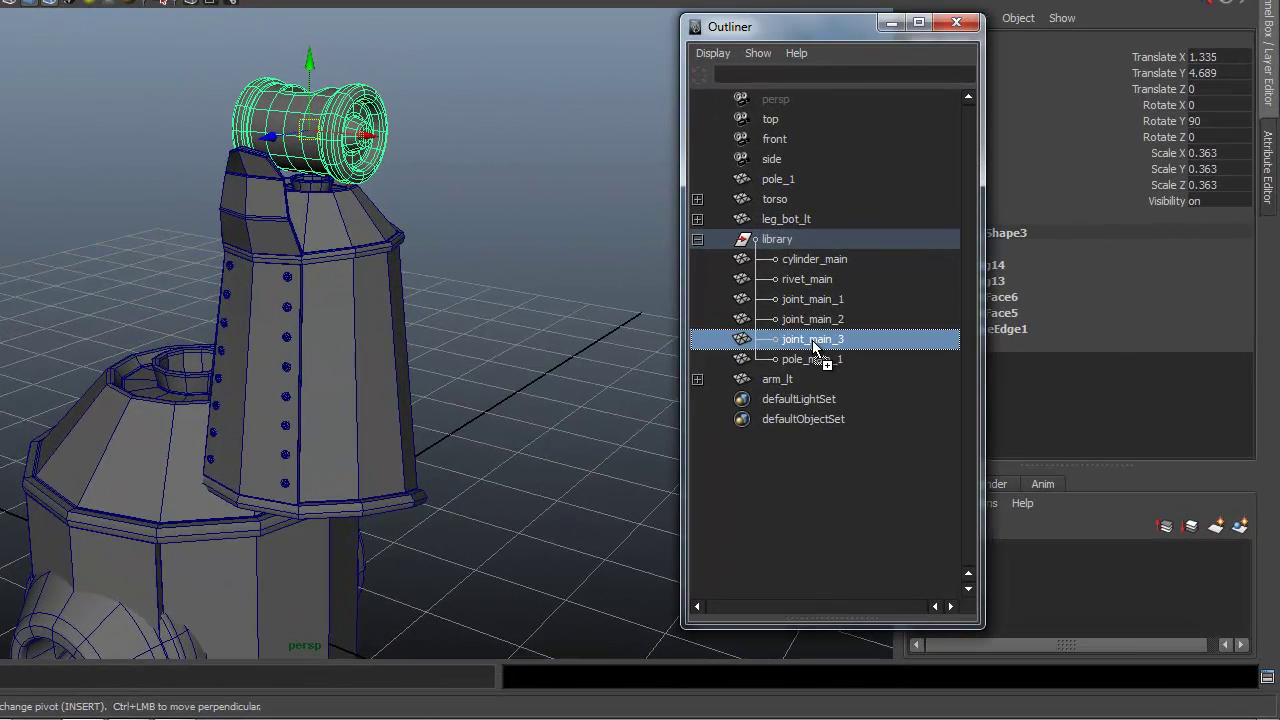
drag(813, 345, 804, 218)
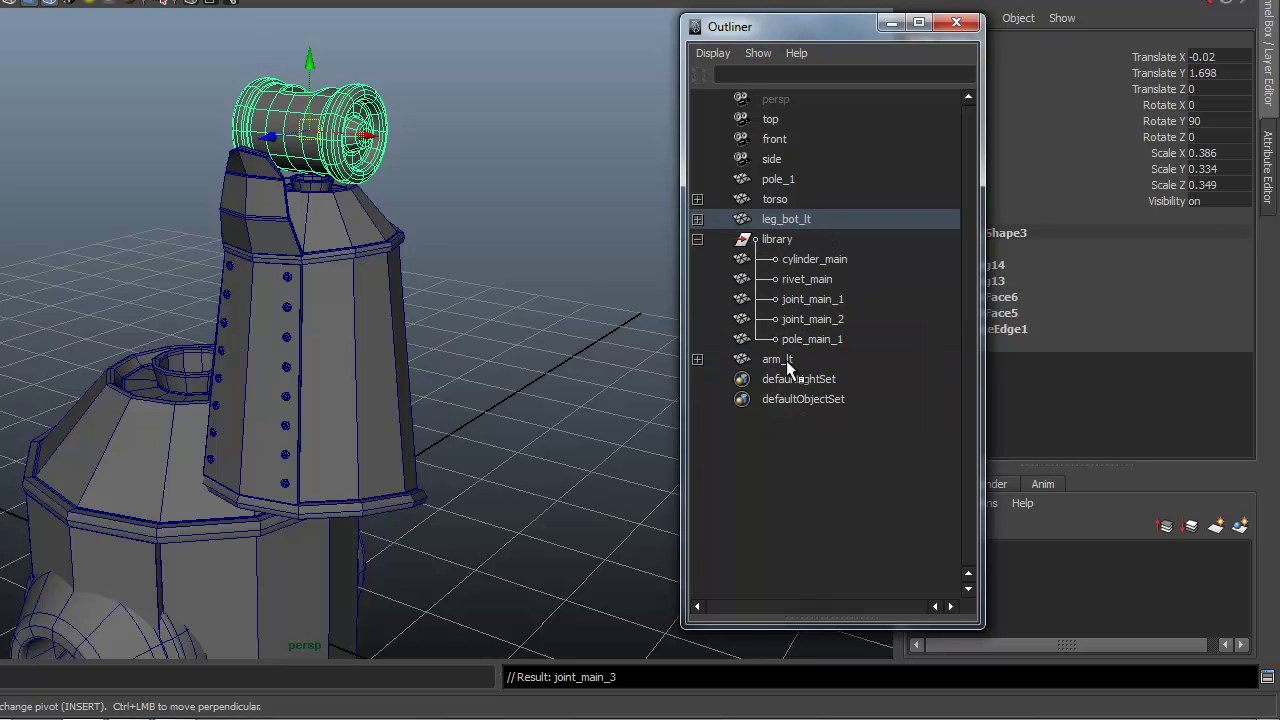
Rename joint_main_3 inside the leg_bot_lt group as knee_joint
click(697, 219)
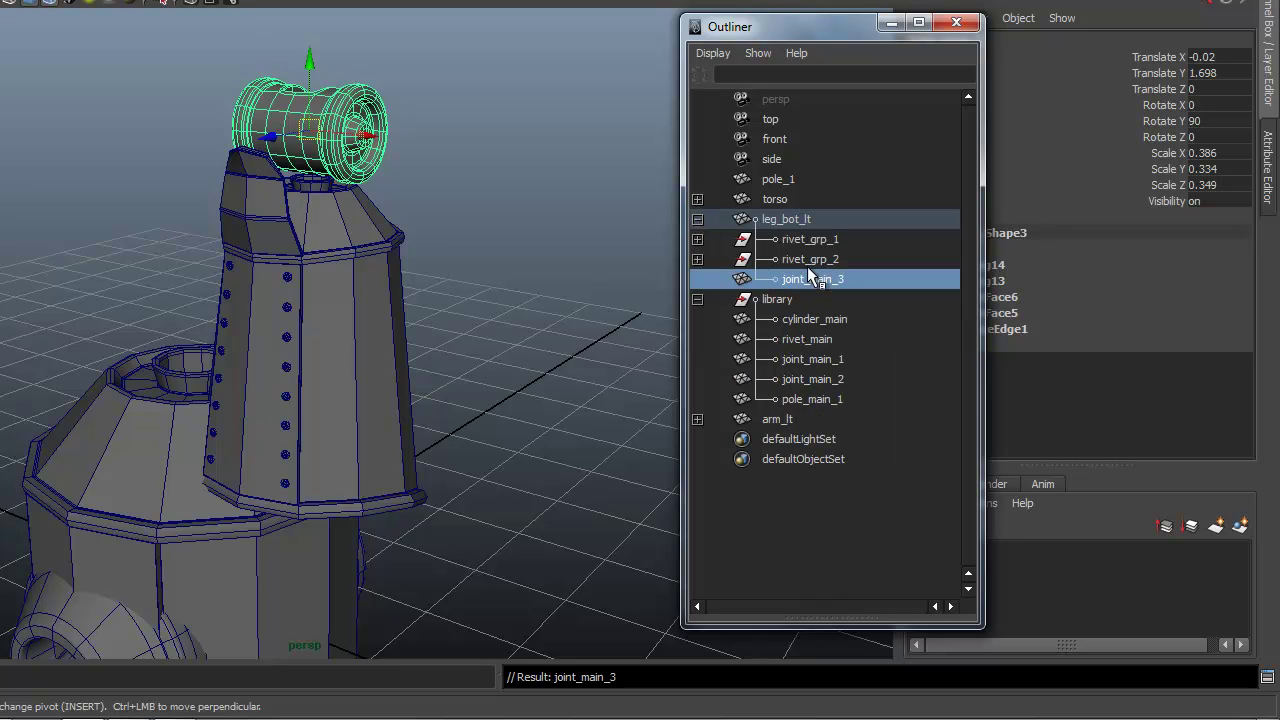
double_click(821, 278)
text(joint_3)
key(Return)
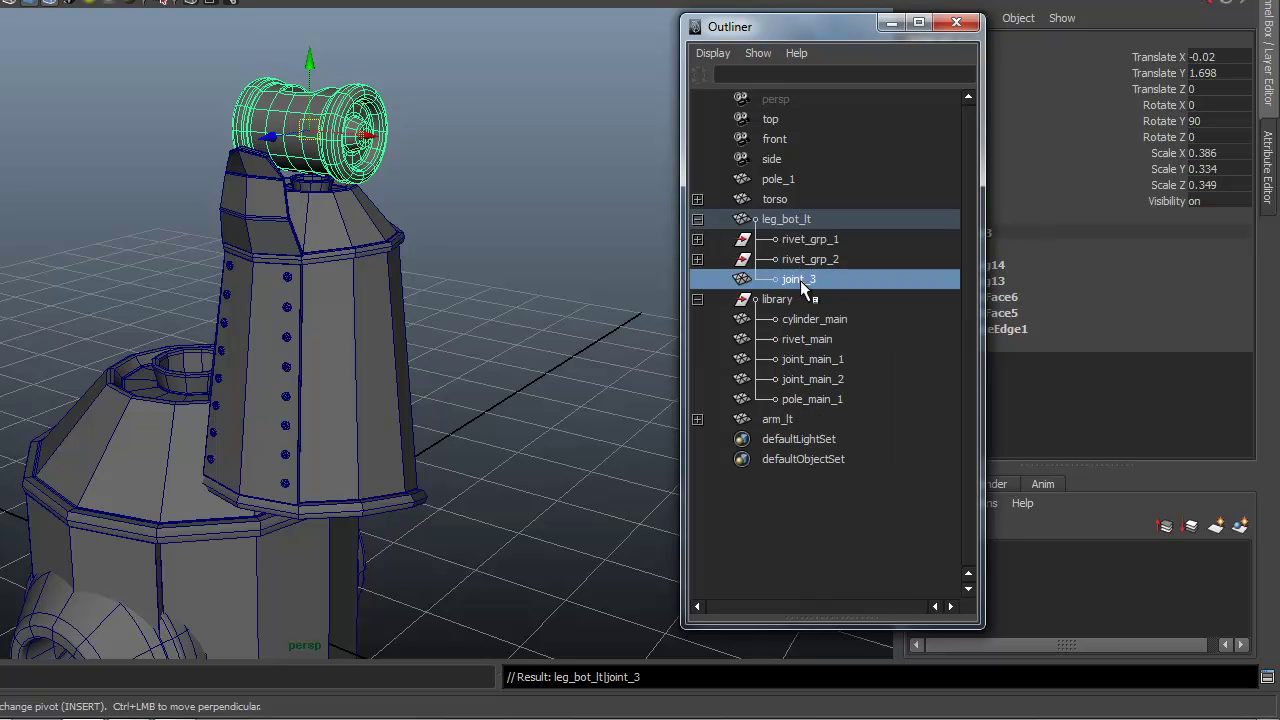
double_click(796, 280)
text(knee_j)
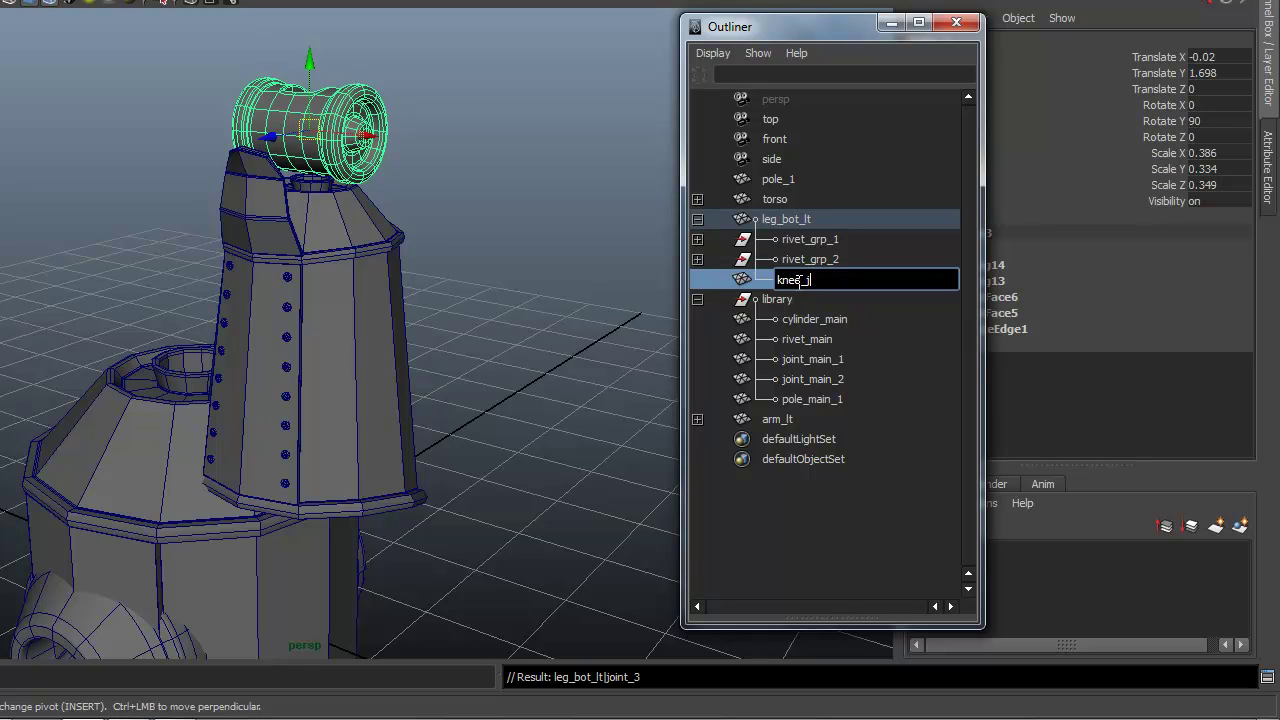
text(oint)
key(Return)
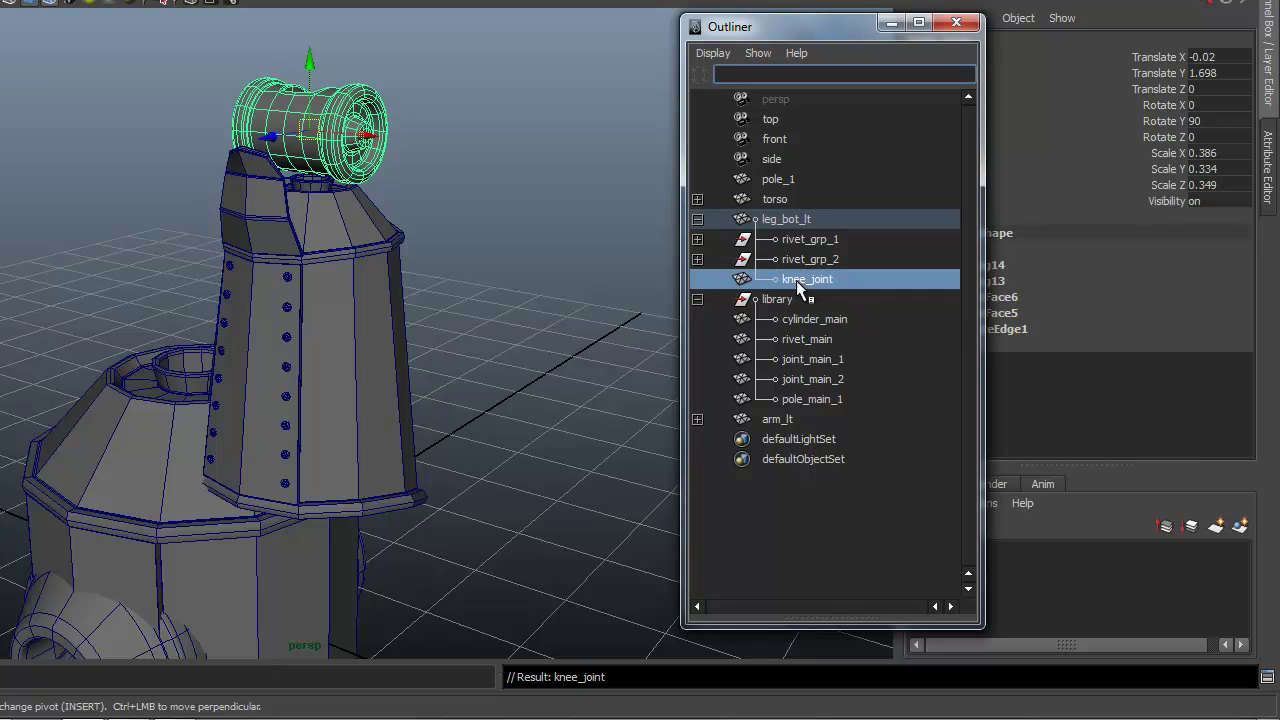
Hide the library group and close the Outliner
click(774, 300)
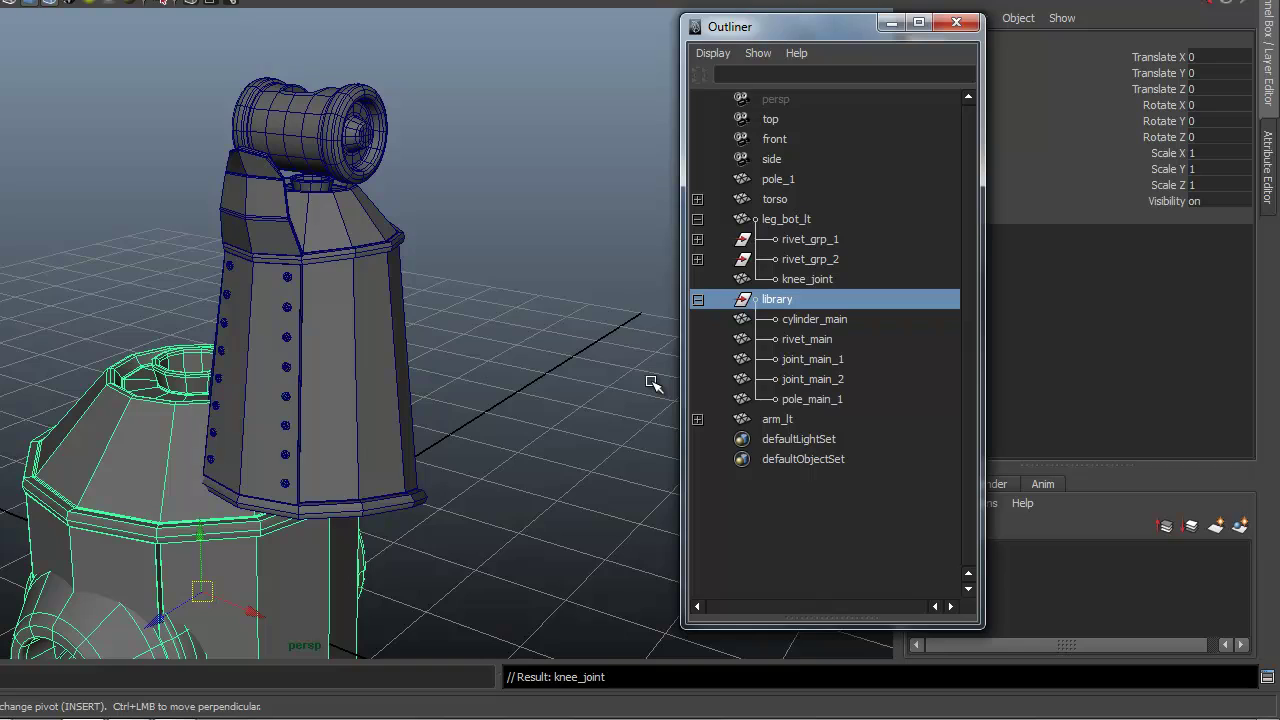
key(ctrl+h)
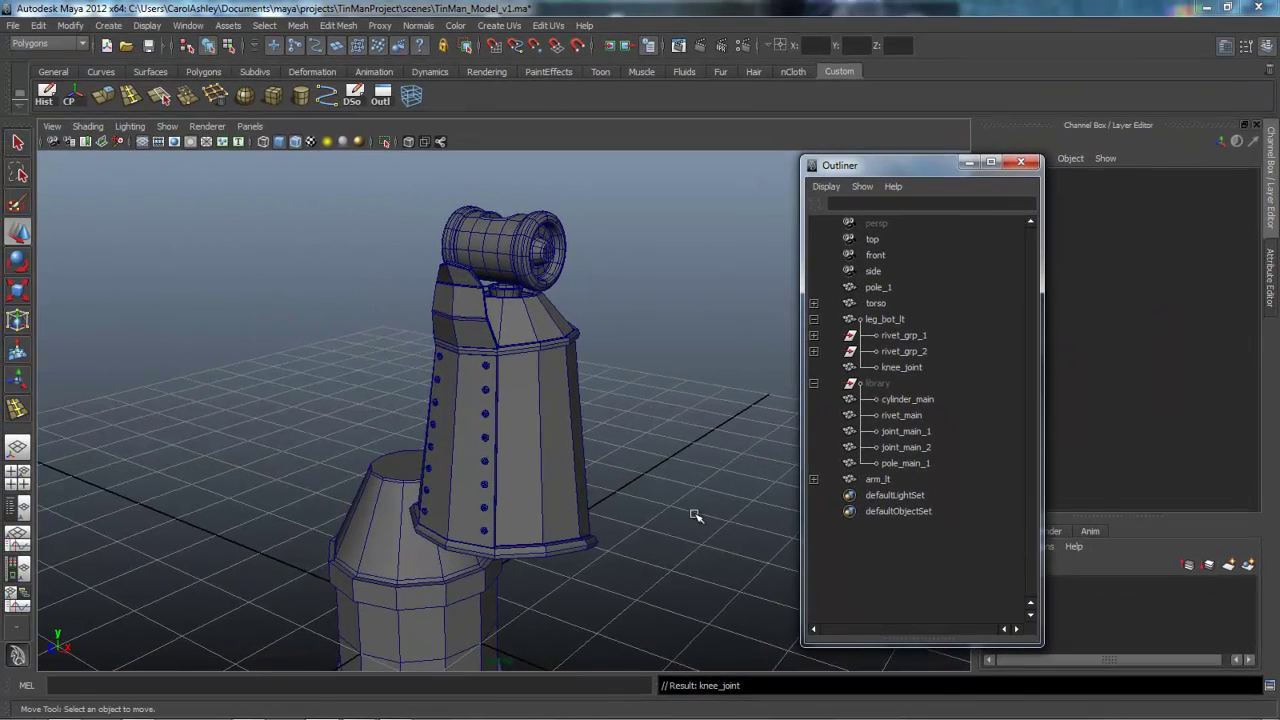
alt+middle_drag(694, 518, 757, 368)
click(1020, 163)
alt+drag(757, 367, 455, 400)
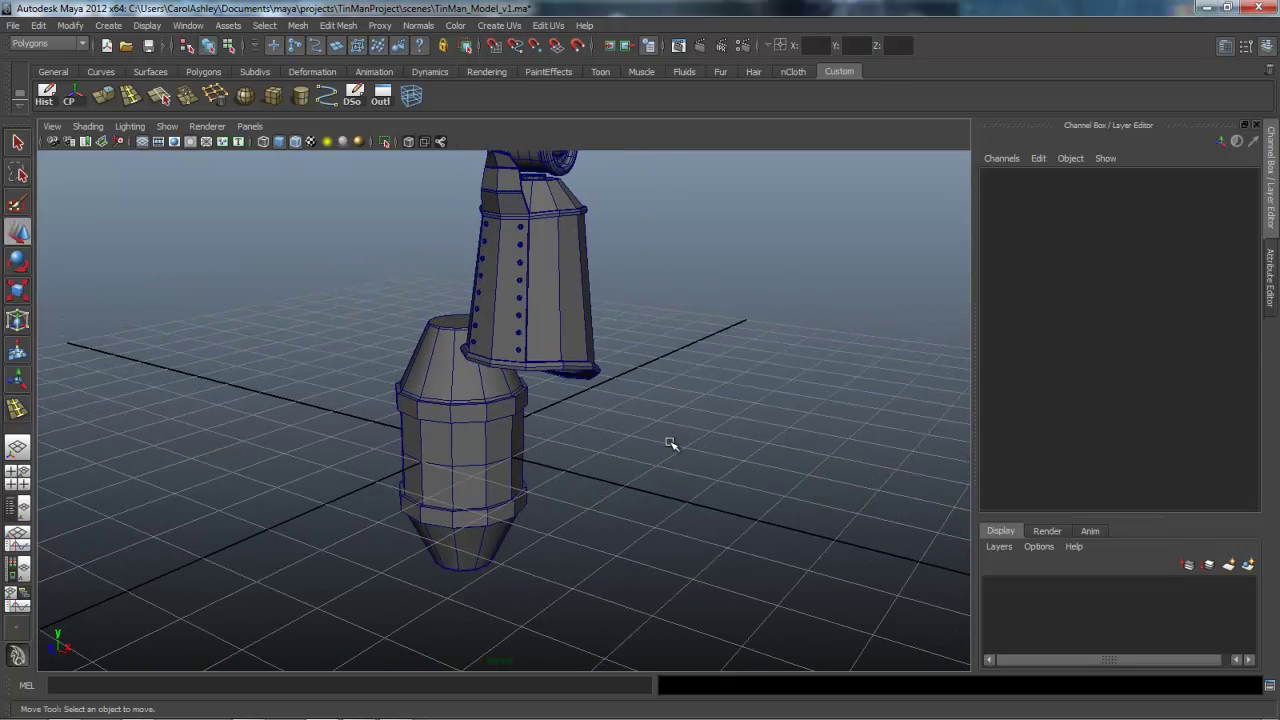
Scale pole_1 down uniformly to about 0.16
click(476, 415)
alt+middle_drag(676, 454, 677, 491)
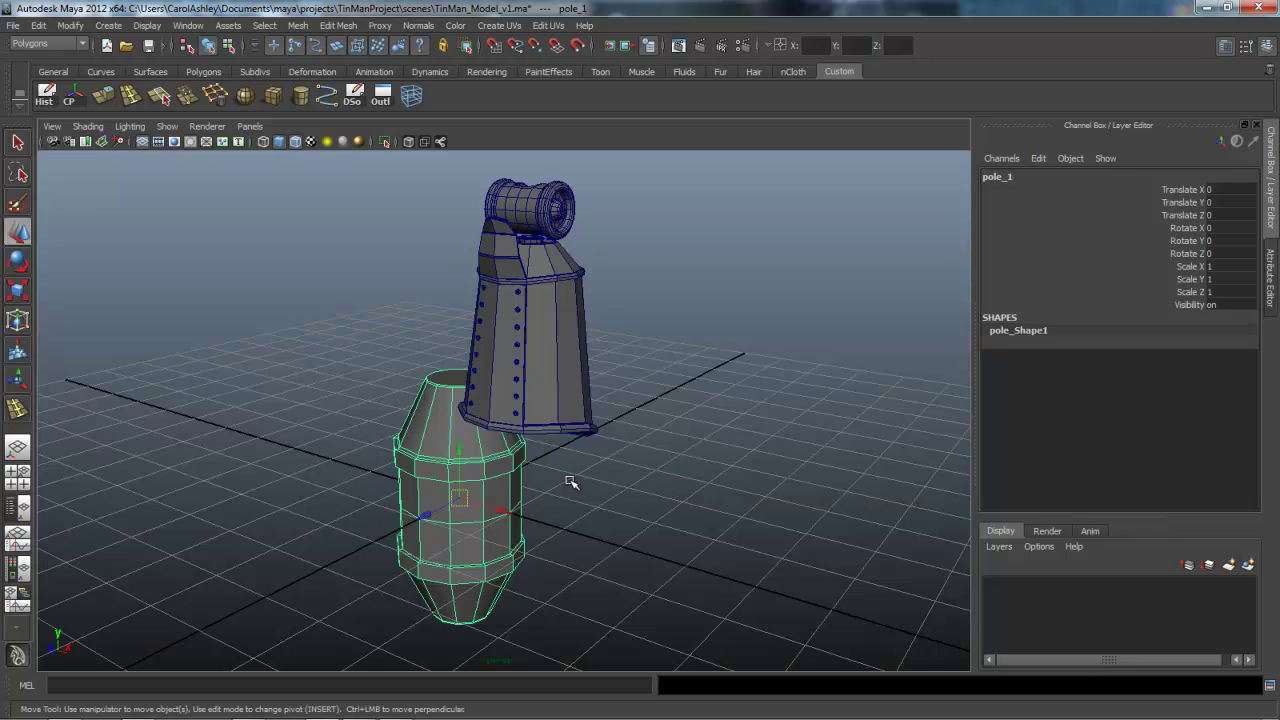
alt+drag(569, 482, 472, 444)
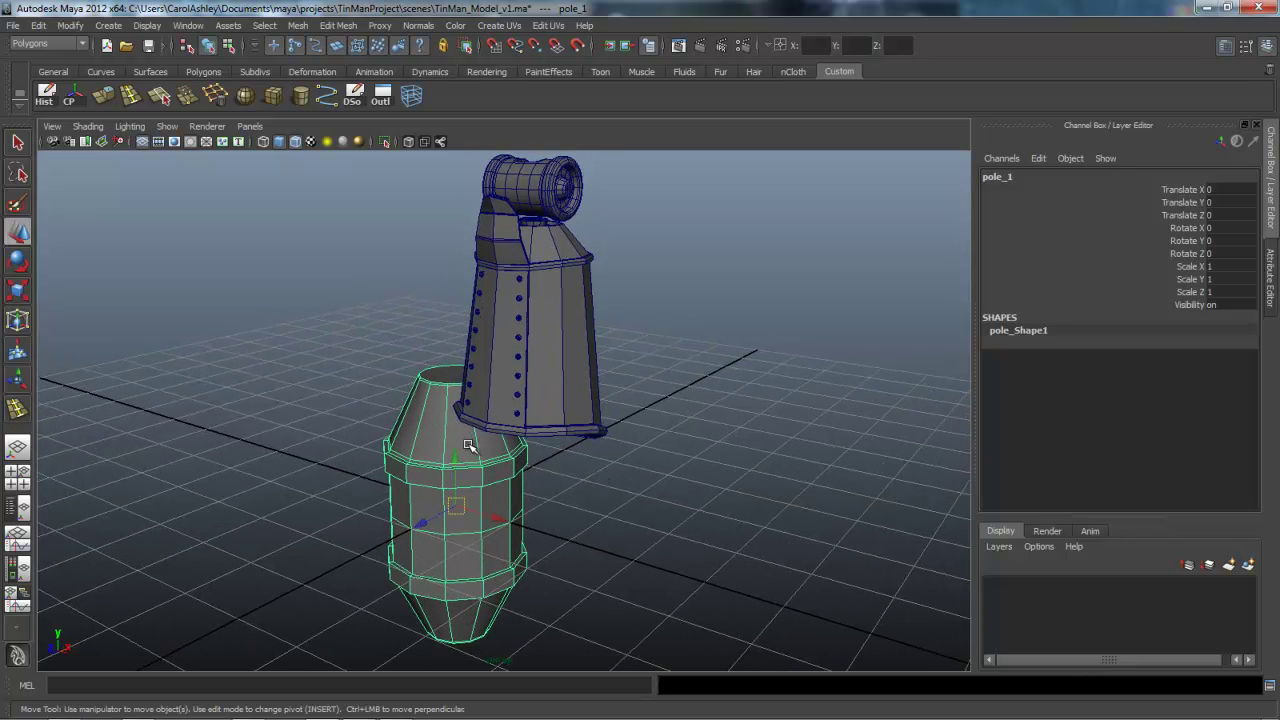
key(r)
drag(457, 507, 317, 503)
key(w)
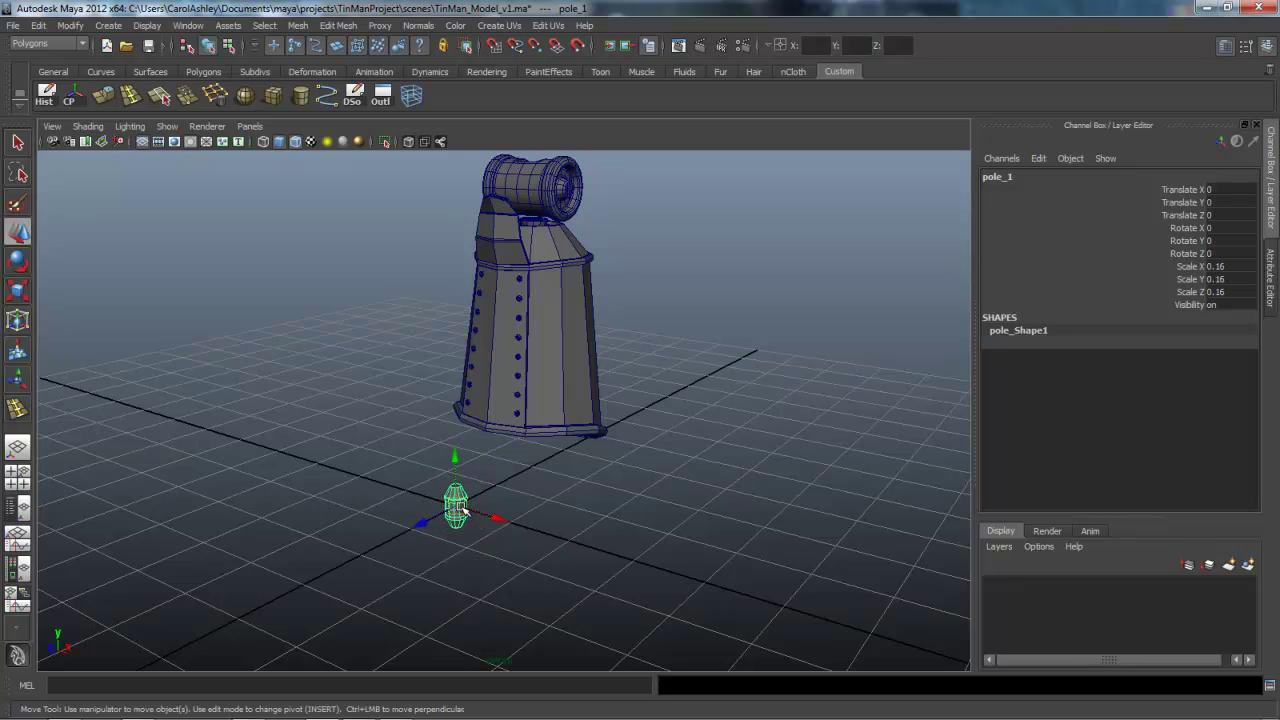
Move pole_1 to about X 1.343, Y 4.192 so it sits between the lower leg and the knee joint
drag(452, 441, 452, 159)
drag(500, 240, 578, 241)
alt+right_drag(461, 310, 597, 314)
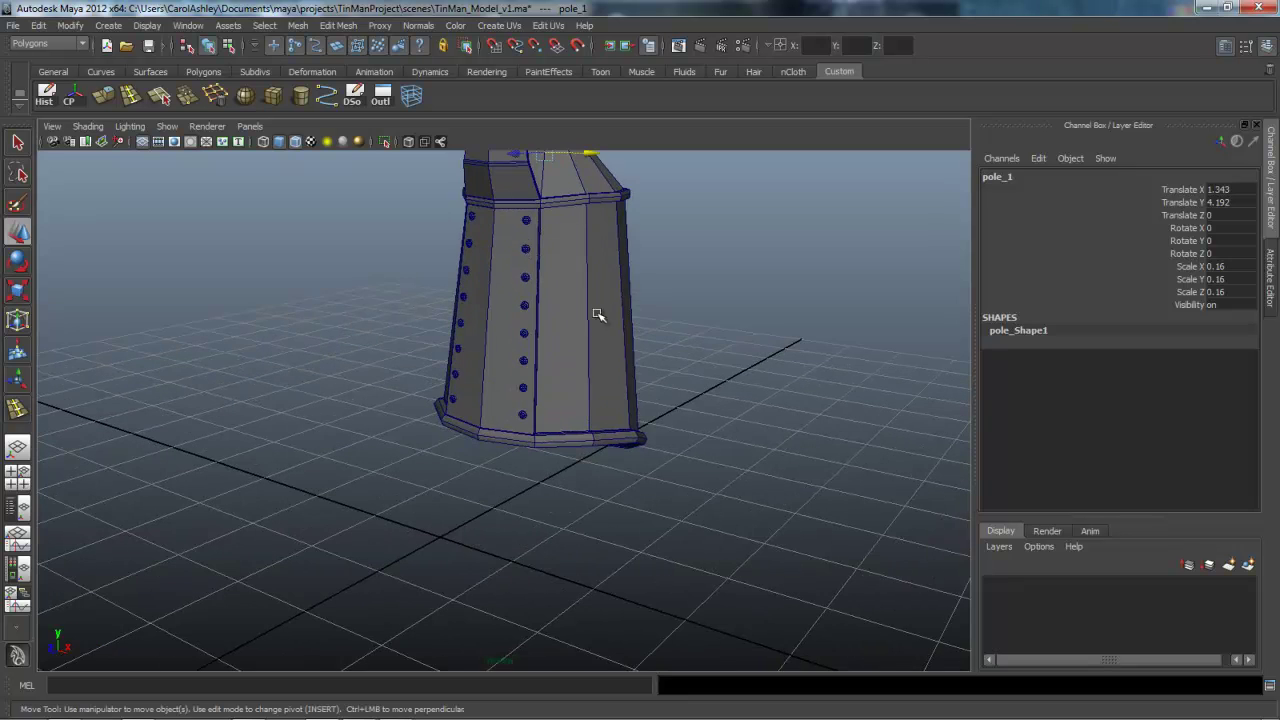
key(f)
alt+drag(532, 506, 497, 500)
Scale pole_1 uniformly to about 0.115 and shift it to about X 1.355, Y 4.242 inside the leg's collar
key(r)
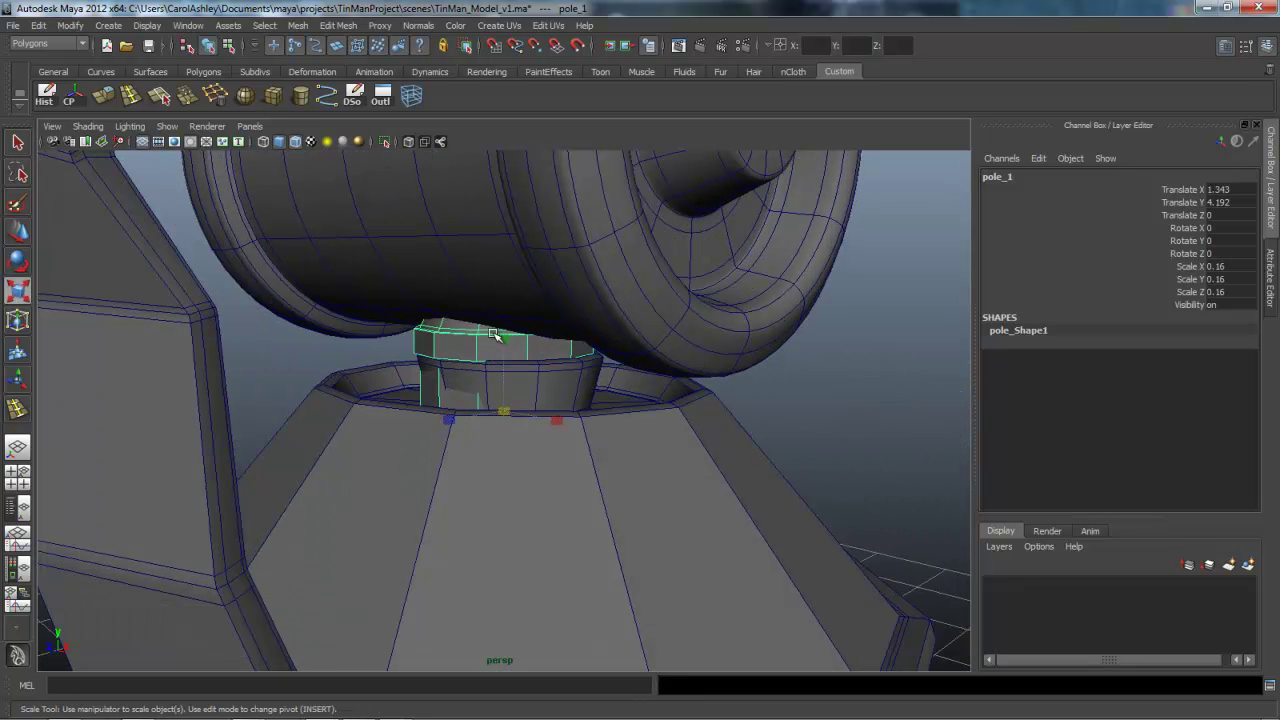
middle_drag(493, 334, 493, 335)
key(w)
mouse_move(493, 334)
alt+mouse_down()
mouse_move(493, 322)
mouse_move(493, 334)
alt+mouse_up()
middle_drag(493, 334, 493, 334)
Shorten pole_1 in the front view by scaling it along Y to about 0.067
key(space)
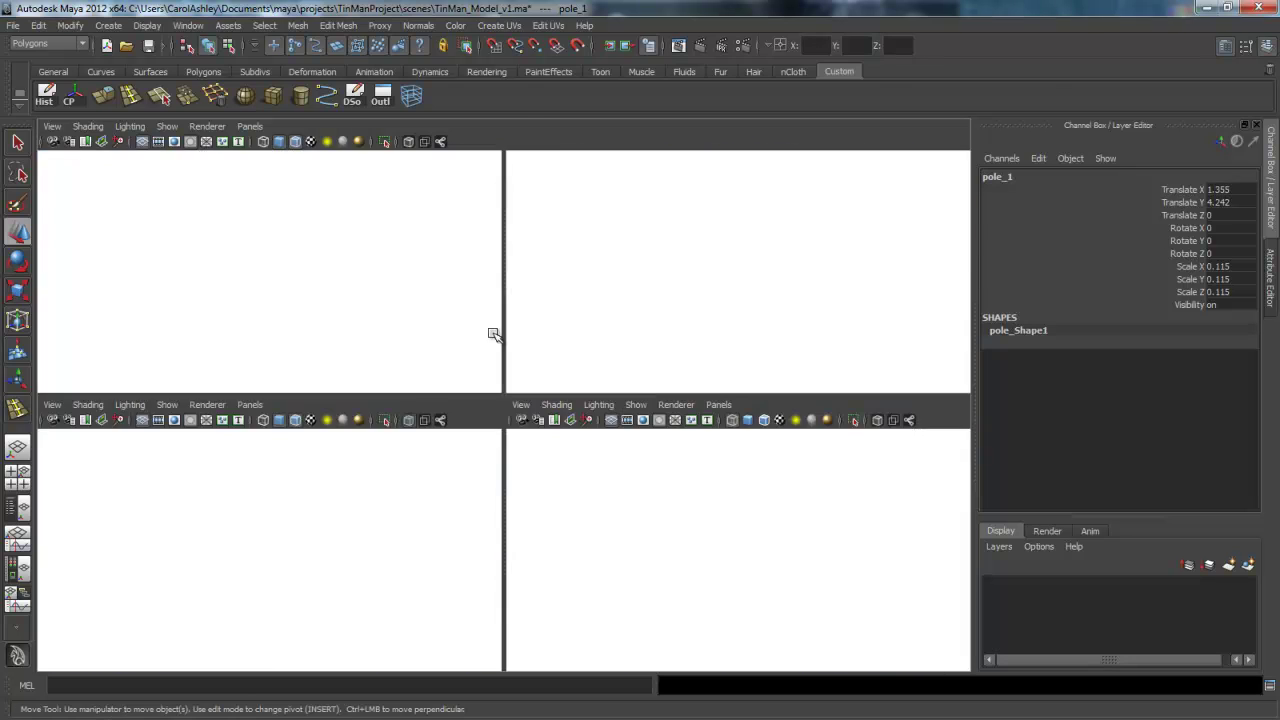
key(space)
alt+right_drag(491, 334, 493, 334)
scroll(493, 334, up, 8)
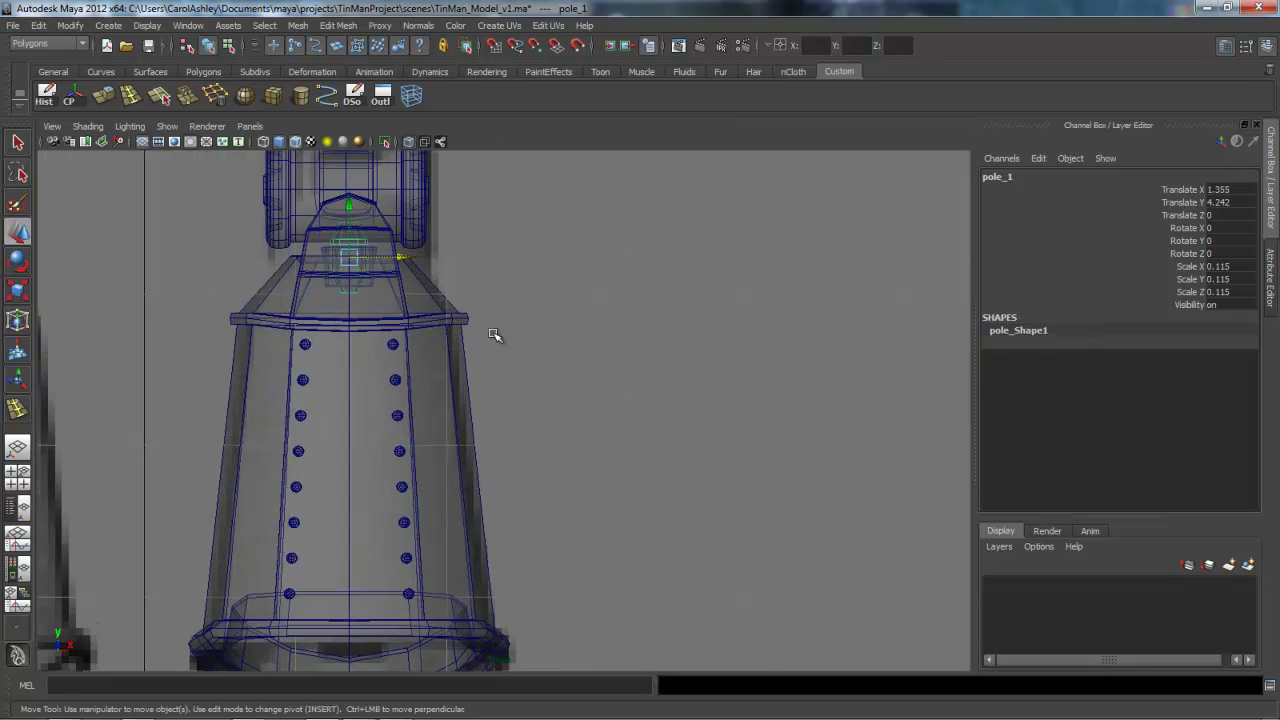
alt+middle_drag(493, 334, 499, 353)
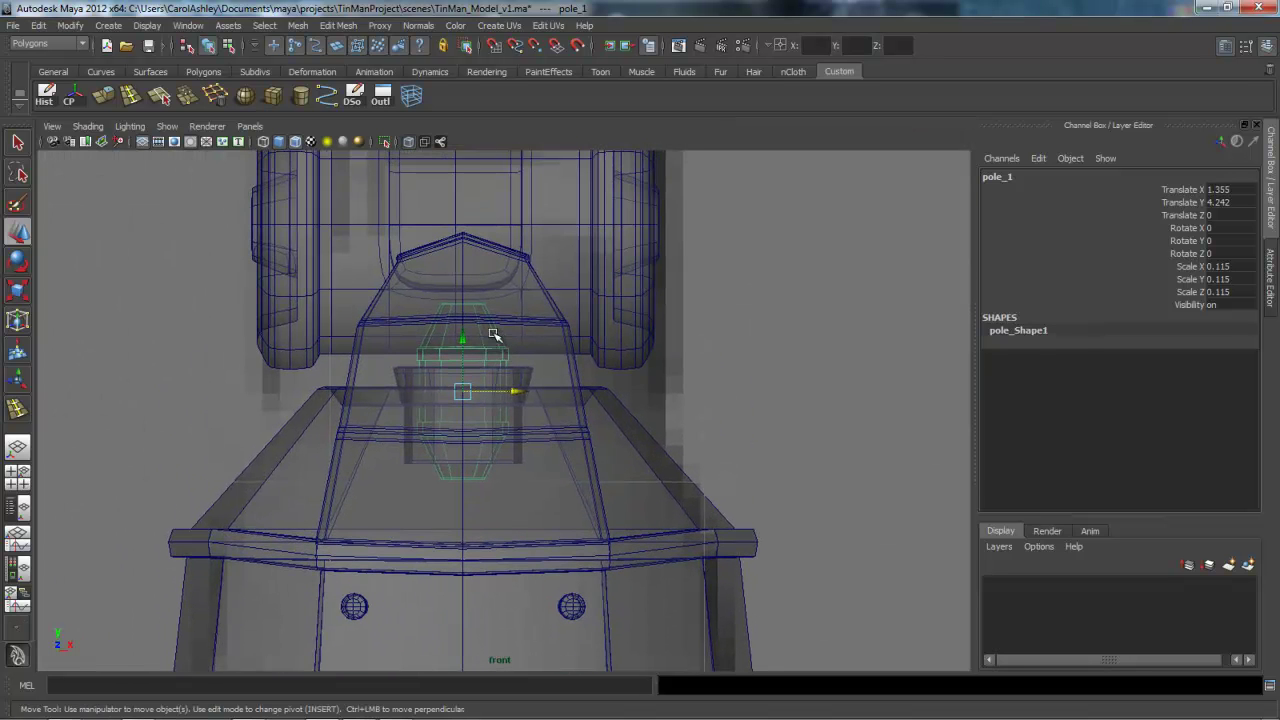
click(462, 338)
key(r)
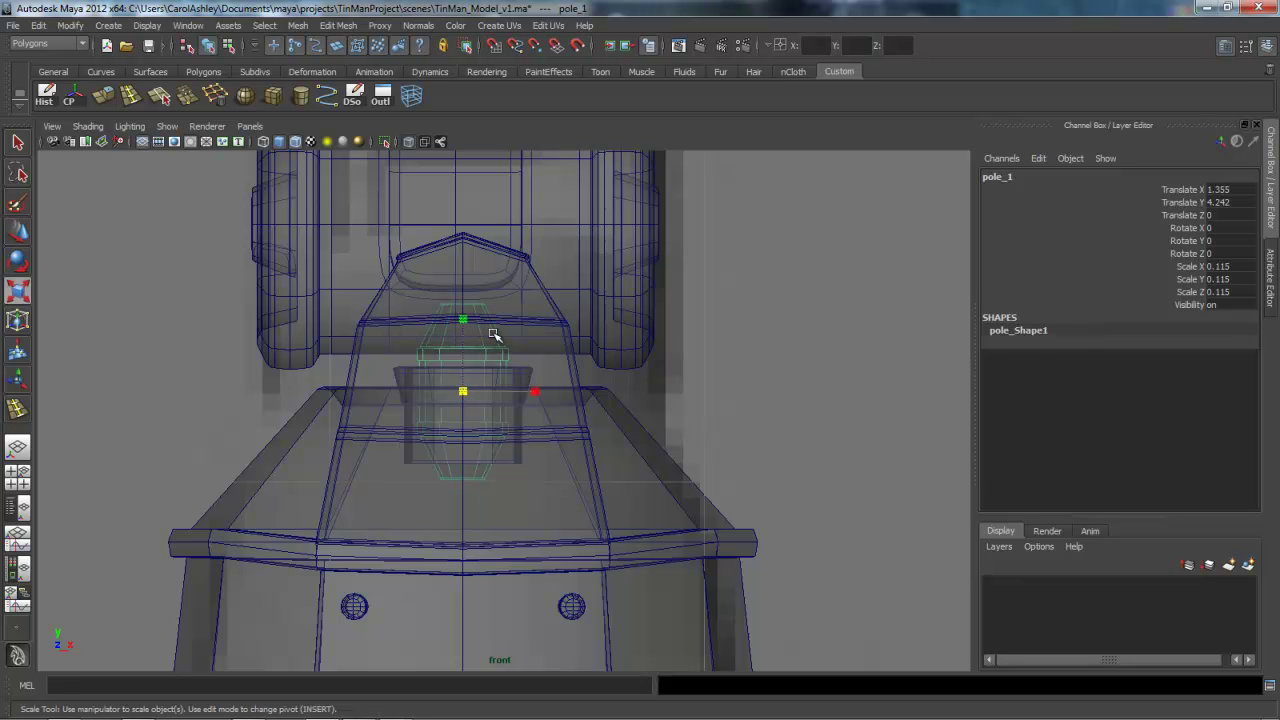
drag(463, 319, 463, 349)
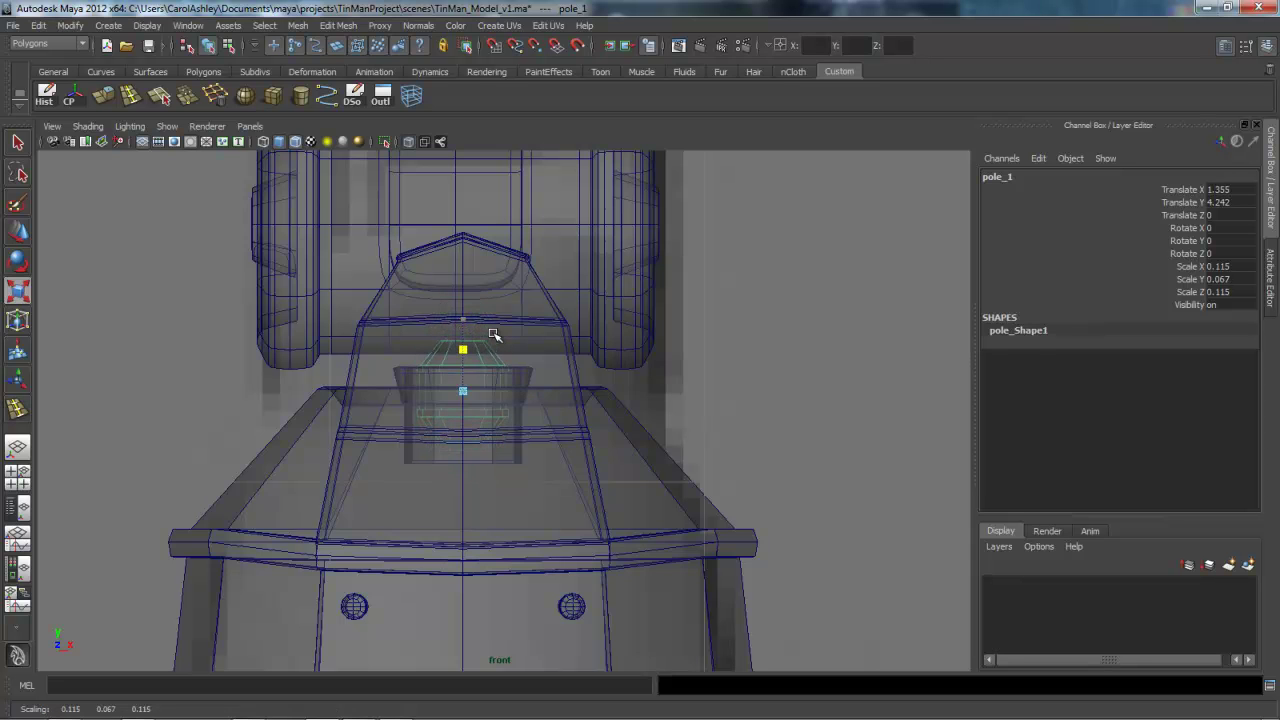
Raise pole_1 to about Y 4.267 so it joins the leg's collar to the knee joint
key(w)
middle_drag(493, 335, 493, 335)
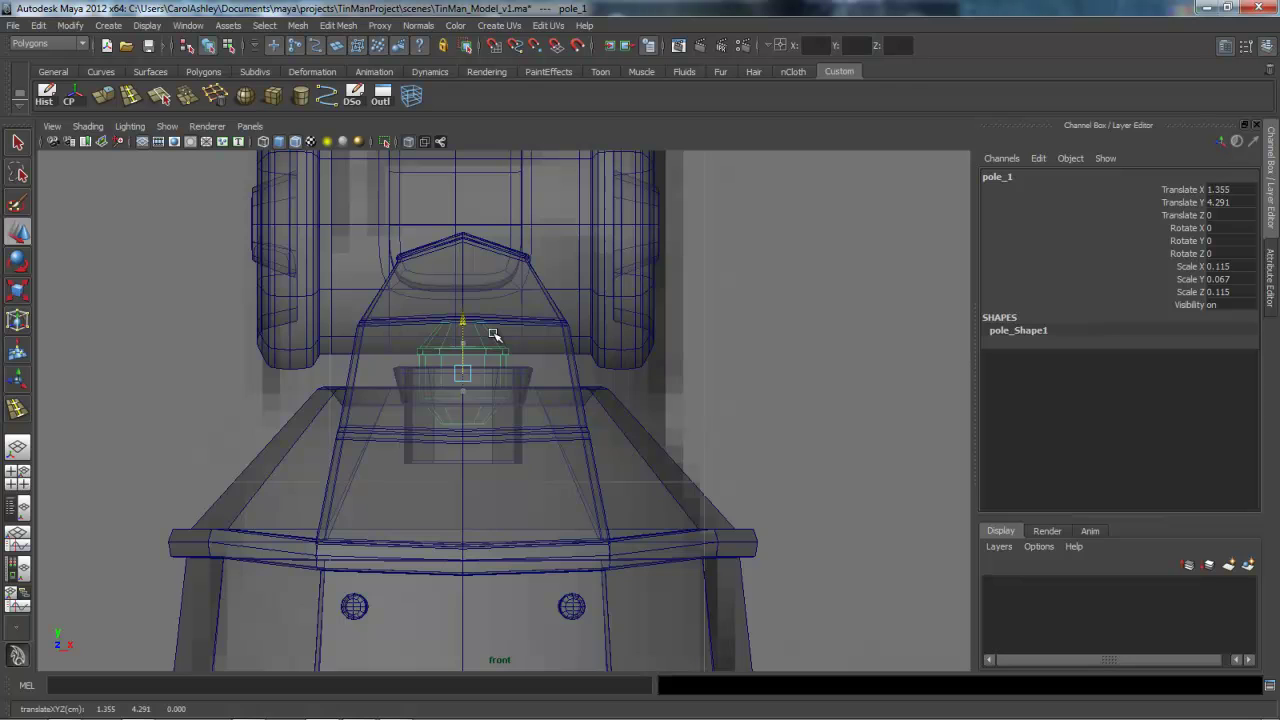
middle_drag(493, 335, 493, 335)
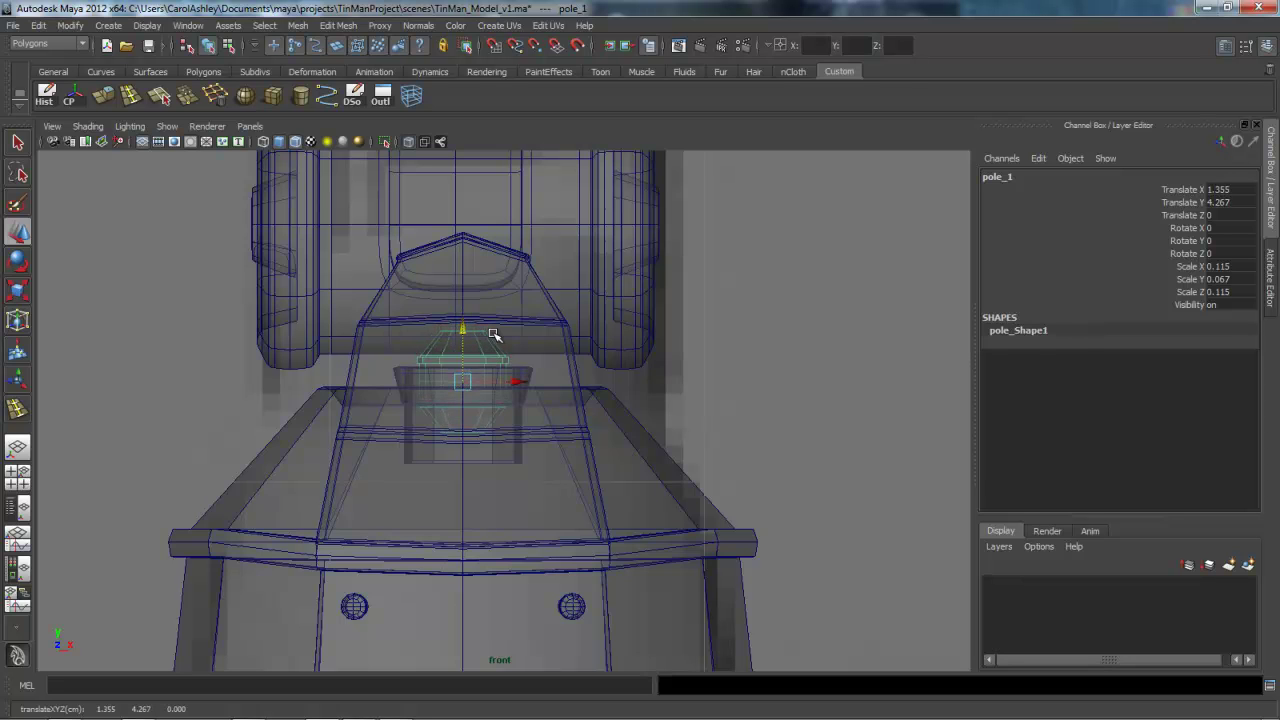
key(space)
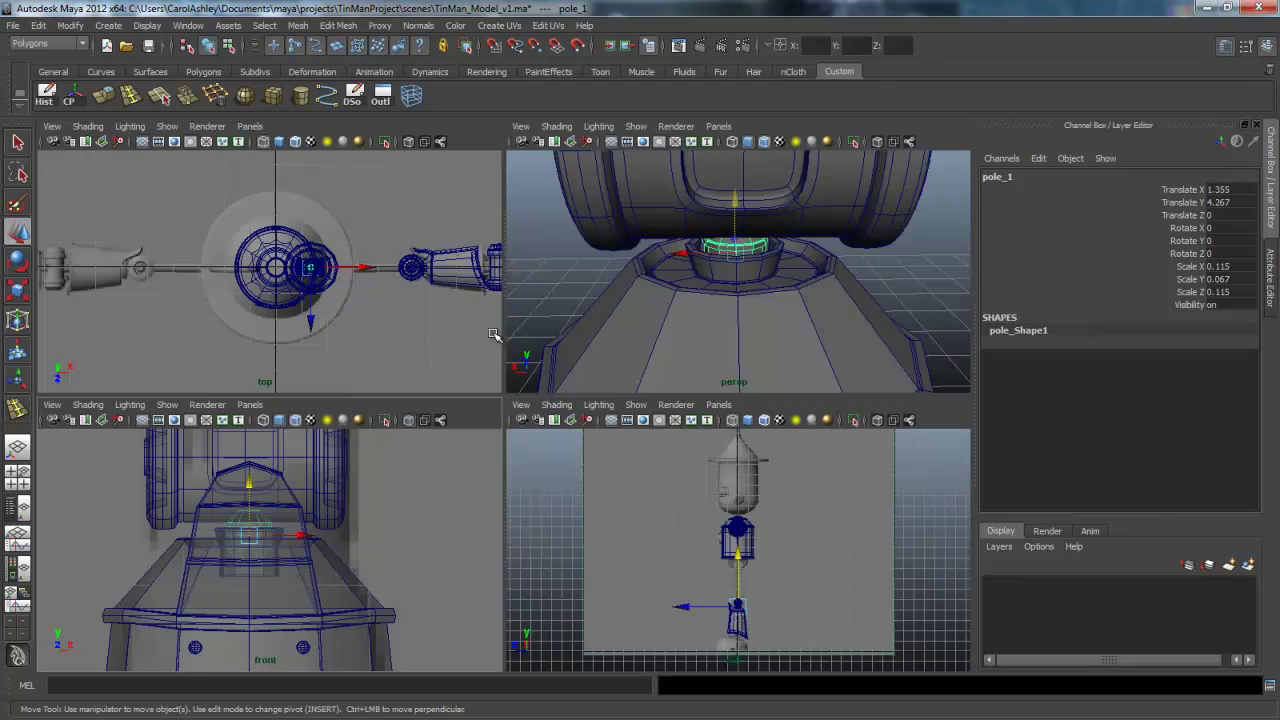
key(space)
alt+drag(493, 335, 493, 333)
alt+middle_drag(493, 333, 493, 333)
scroll(493, 333, down, 10)
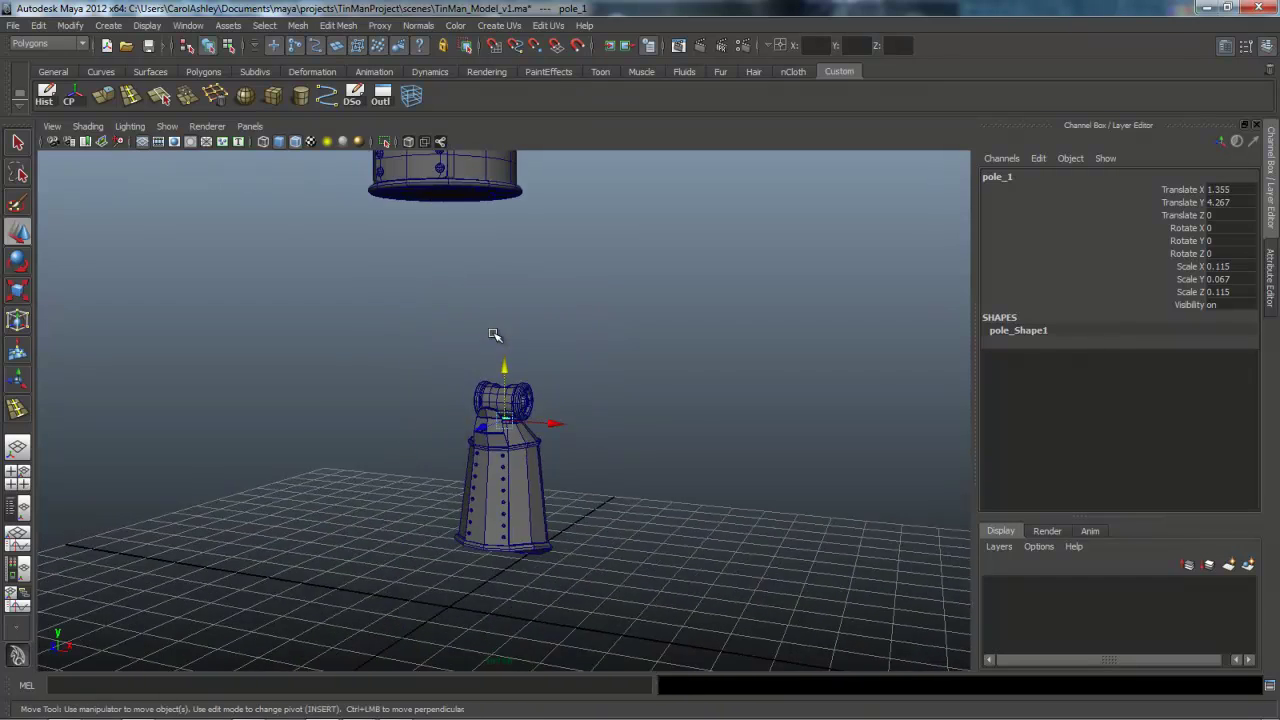
Turn off the smooth preview on joint_3 of the left arm and offset edge loops on both sides of its middle loop
alt+drag(494, 334, 493, 333)
scroll(493, 333, up, 5)
alt+middle_drag(493, 333, 494, 334)
alt+right_drag(494, 334, 494, 334)
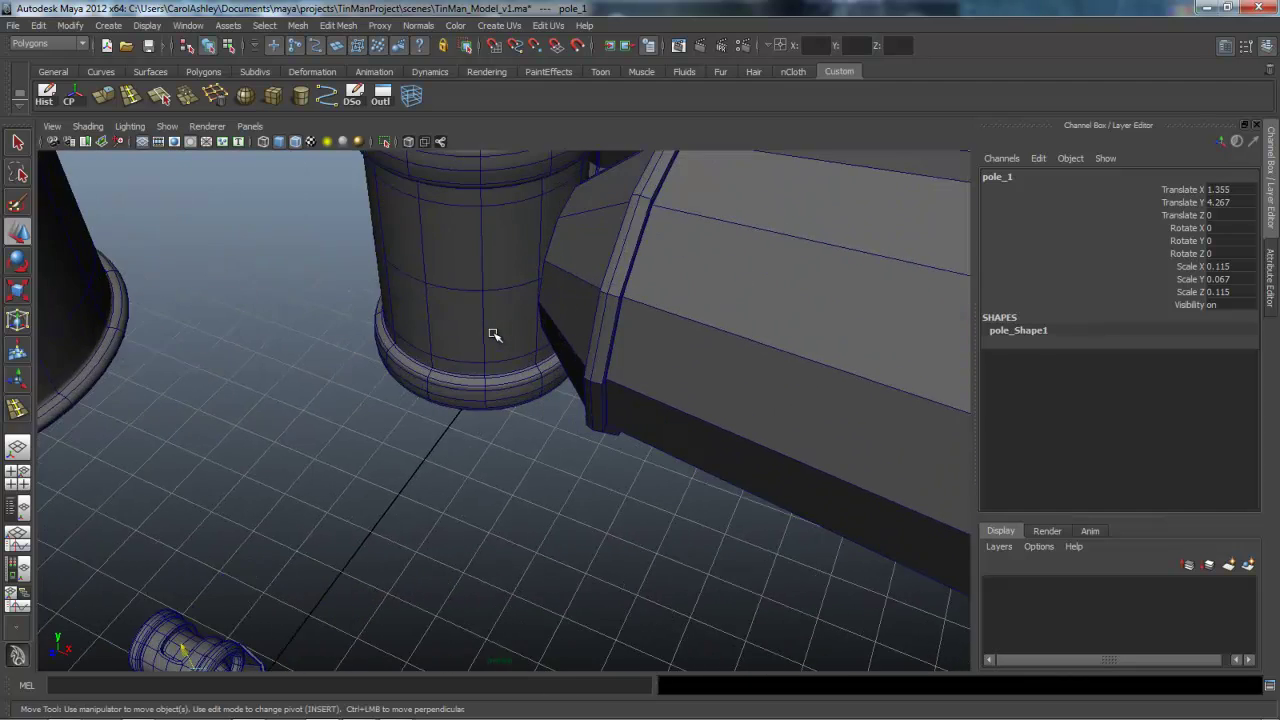
alt+drag(494, 334, 494, 334)
alt+middle_drag(494, 334, 493, 333)
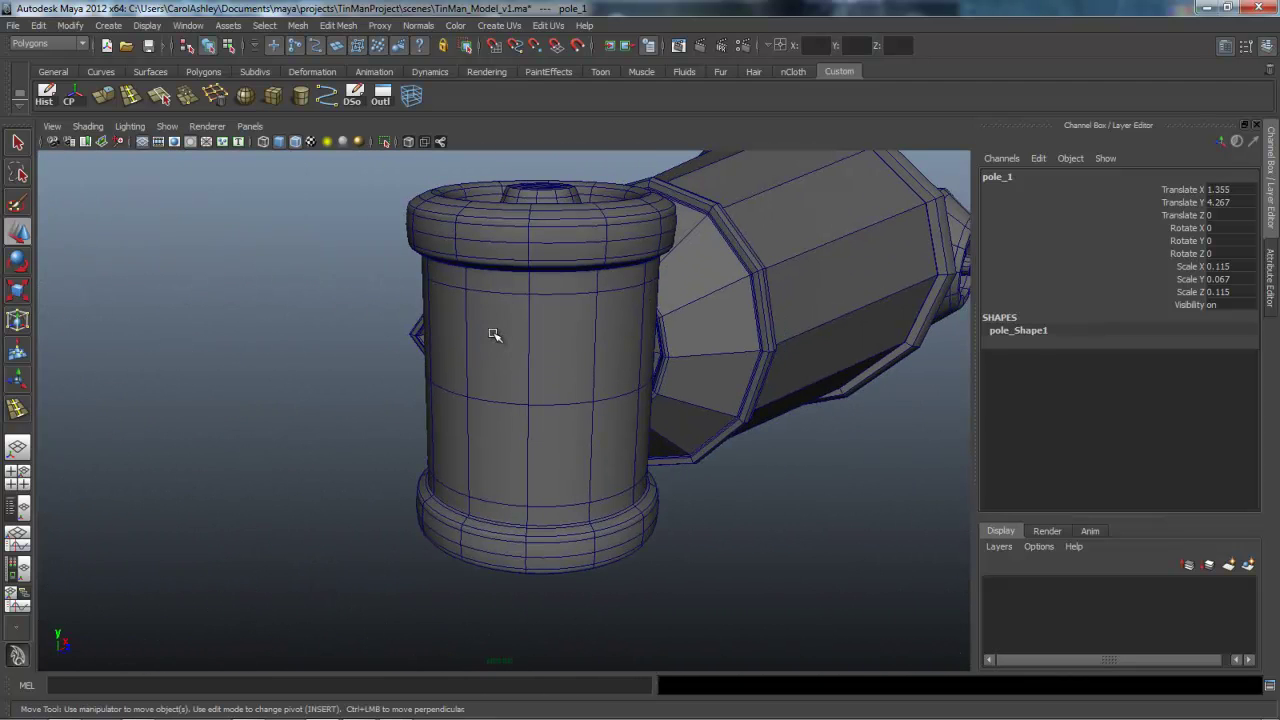
alt+right_drag(493, 333, 493, 333)
alt+drag(493, 333, 493, 333)
alt+middle_drag(493, 333, 493, 333)
key(g)
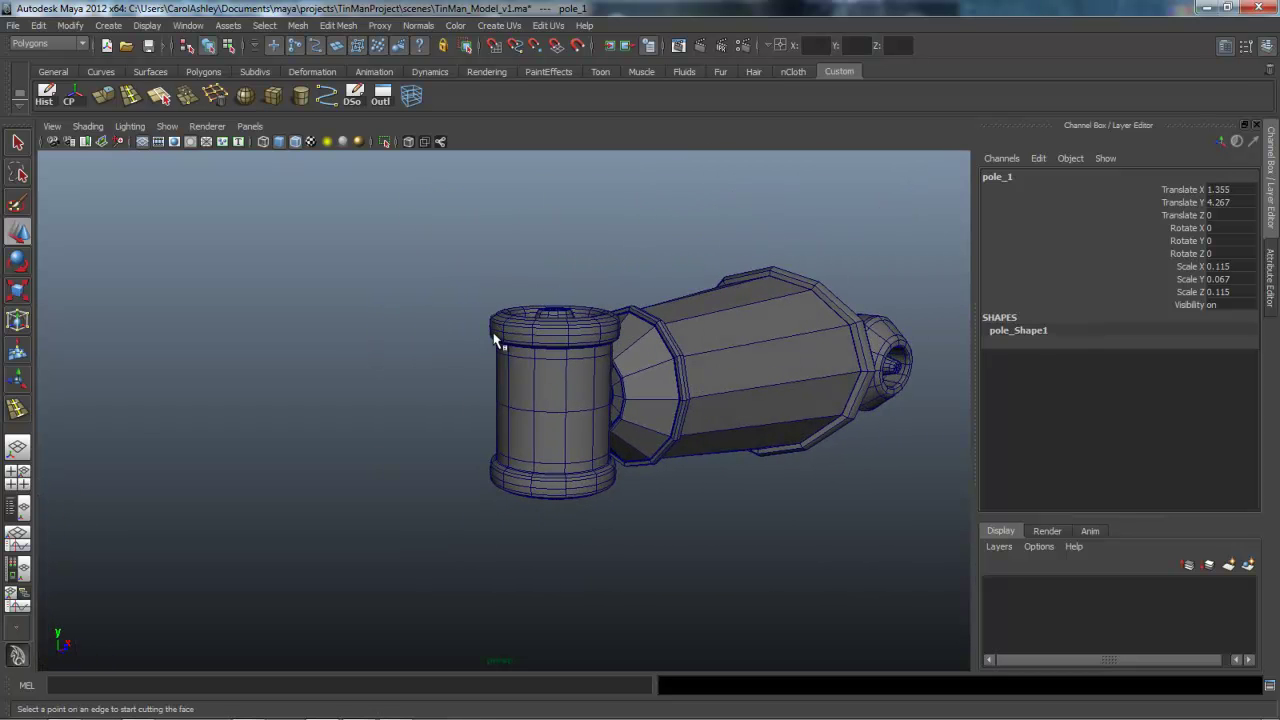
key(alt+e)
key(Down)
key(Down)
key(Down)
key(Down)
key(Down)
key(Down)
key(Down)
key(Down)
key(Down)
key(Down)
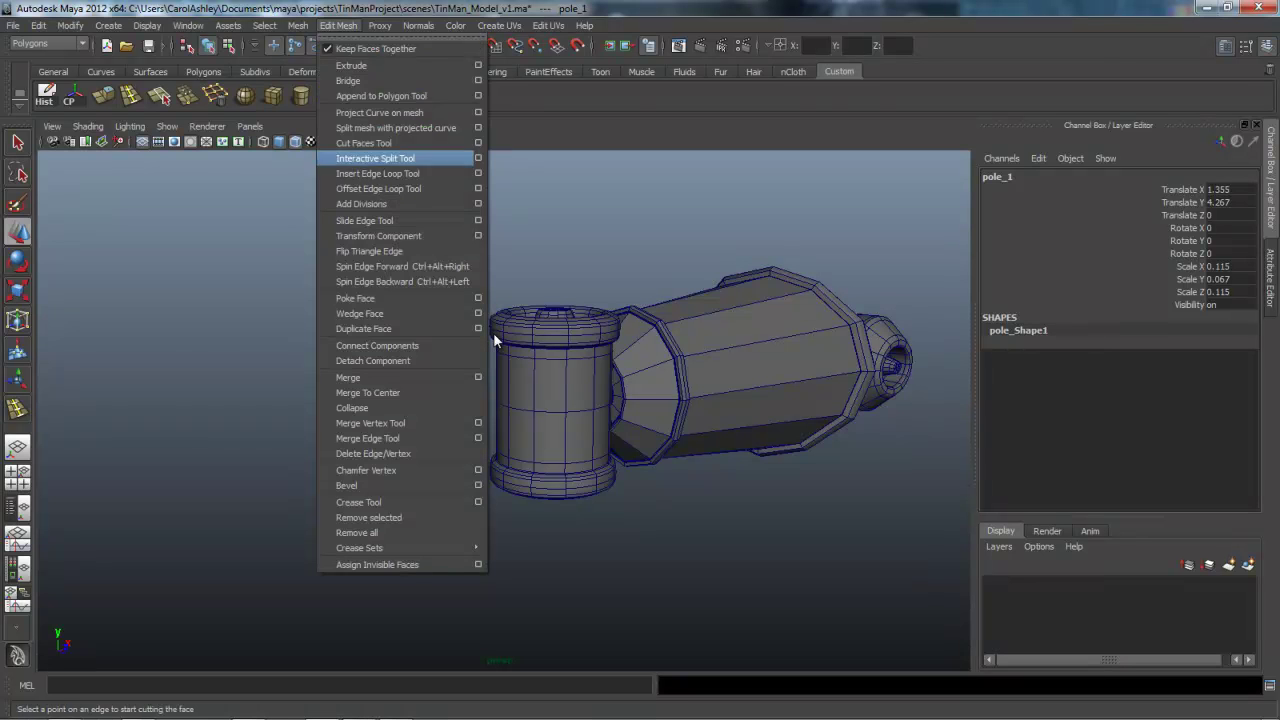
key(Return)
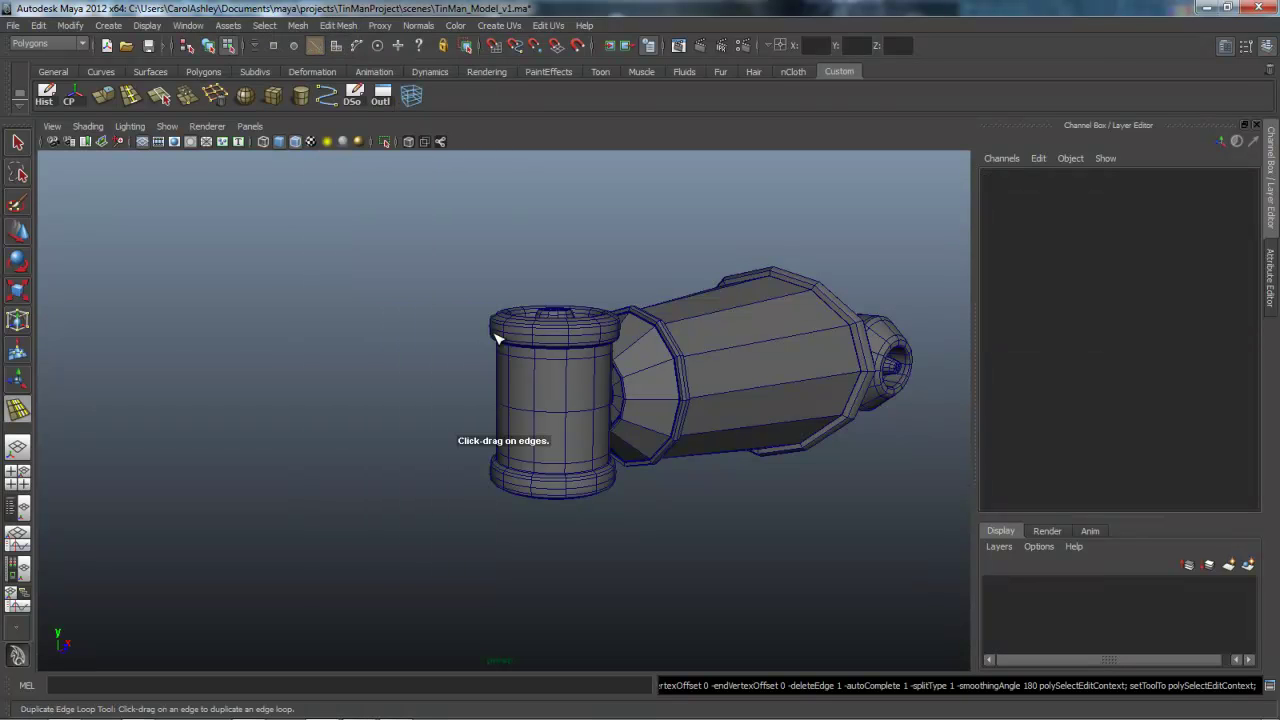
click(497, 338)
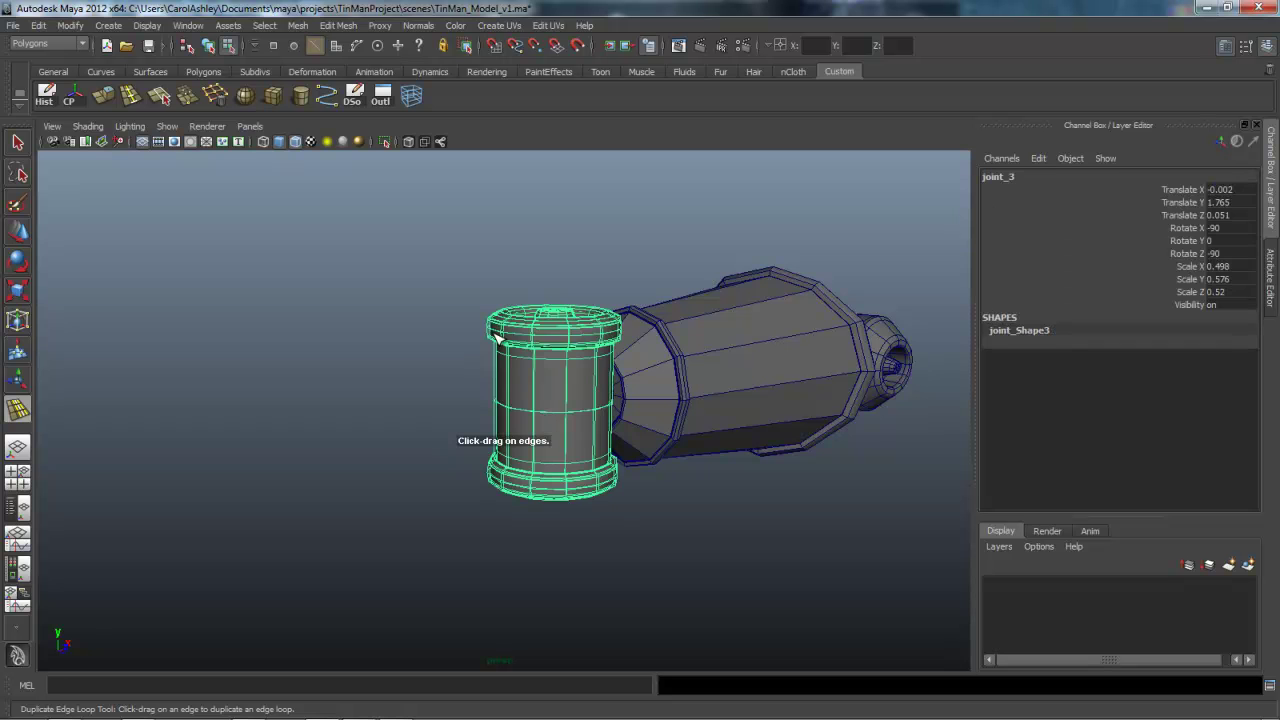
key(1)
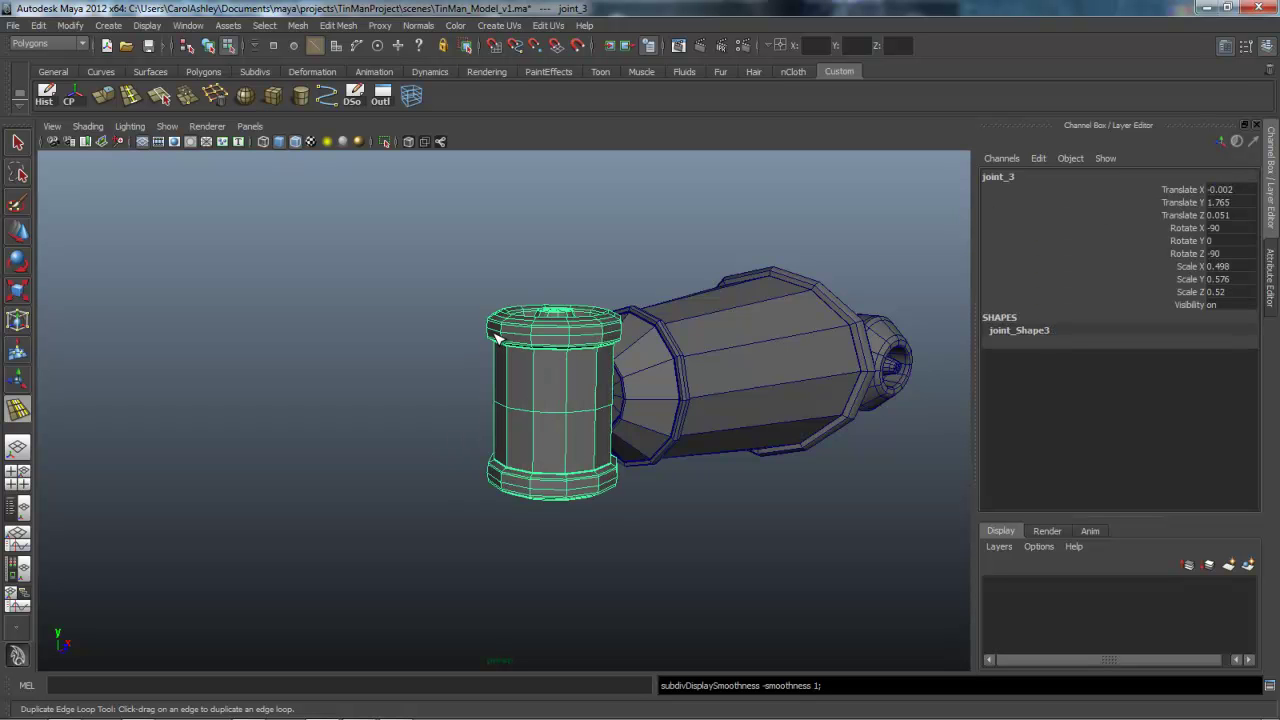
scroll(498, 339, up, 6)
drag(497, 338, 493, 332)
key(q)
Select the first two adjacent columns of faces in both rows of joint_3's middle band
alt+middle_drag(493, 332, 493, 333)
alt+drag(492, 332, 493, 333)
right_drag(389, 397, 392, 440)
click(383, 400)
shift+click(376, 362)
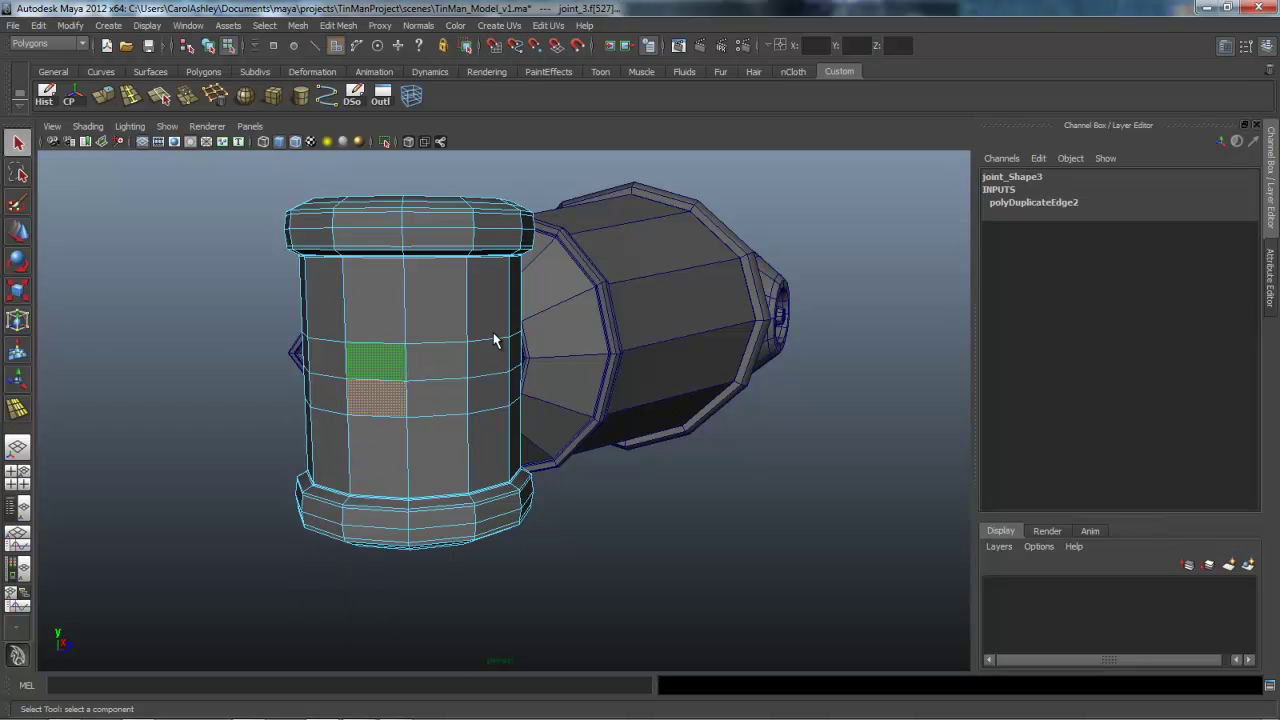
shift+click(328, 394)
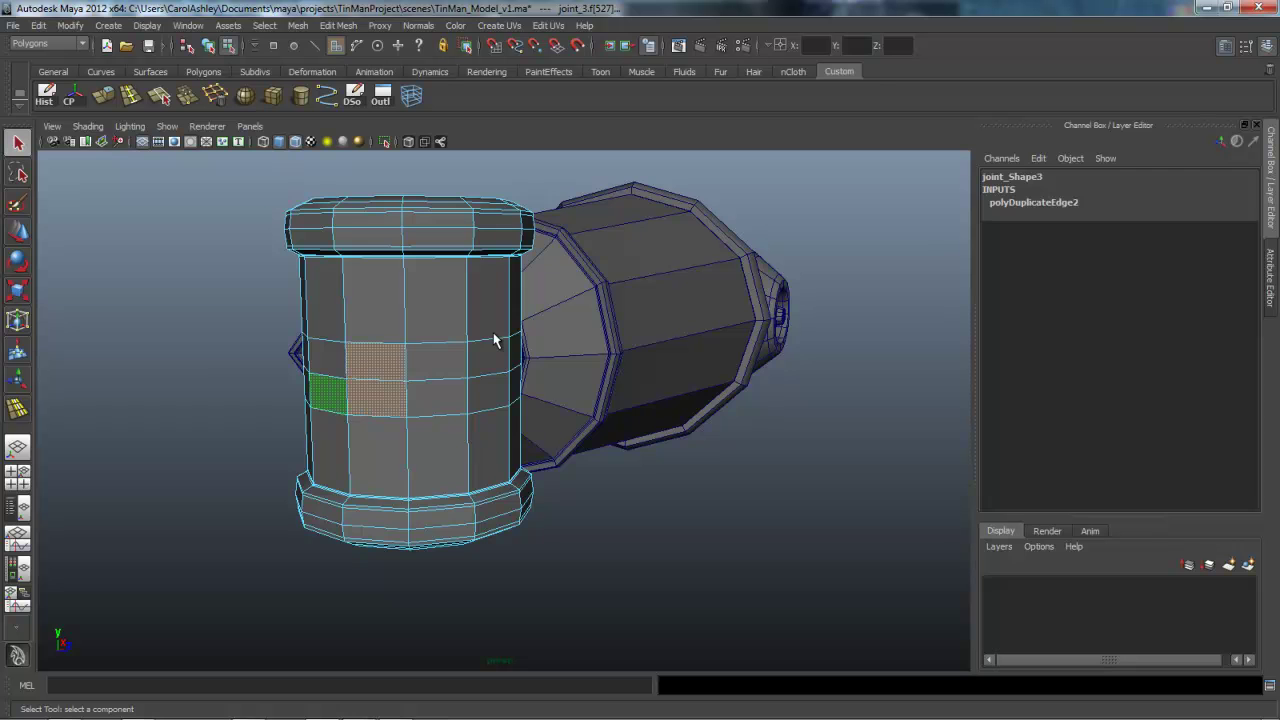
Extend the face selection around the back of joint_3's middle band in both rows, leaving the front columns unselected
alt+drag(493, 340, 493, 340)
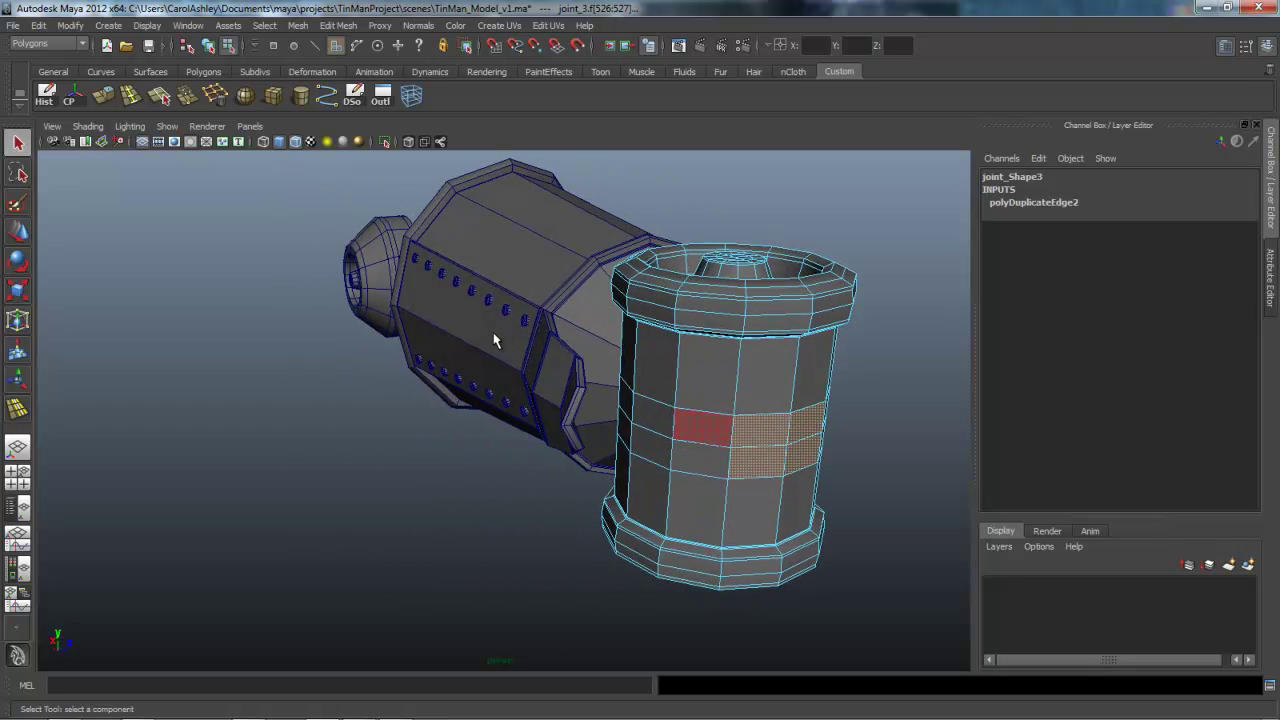
shift+click(703, 427)
shift+click(700, 458)
shift+click(651, 448)
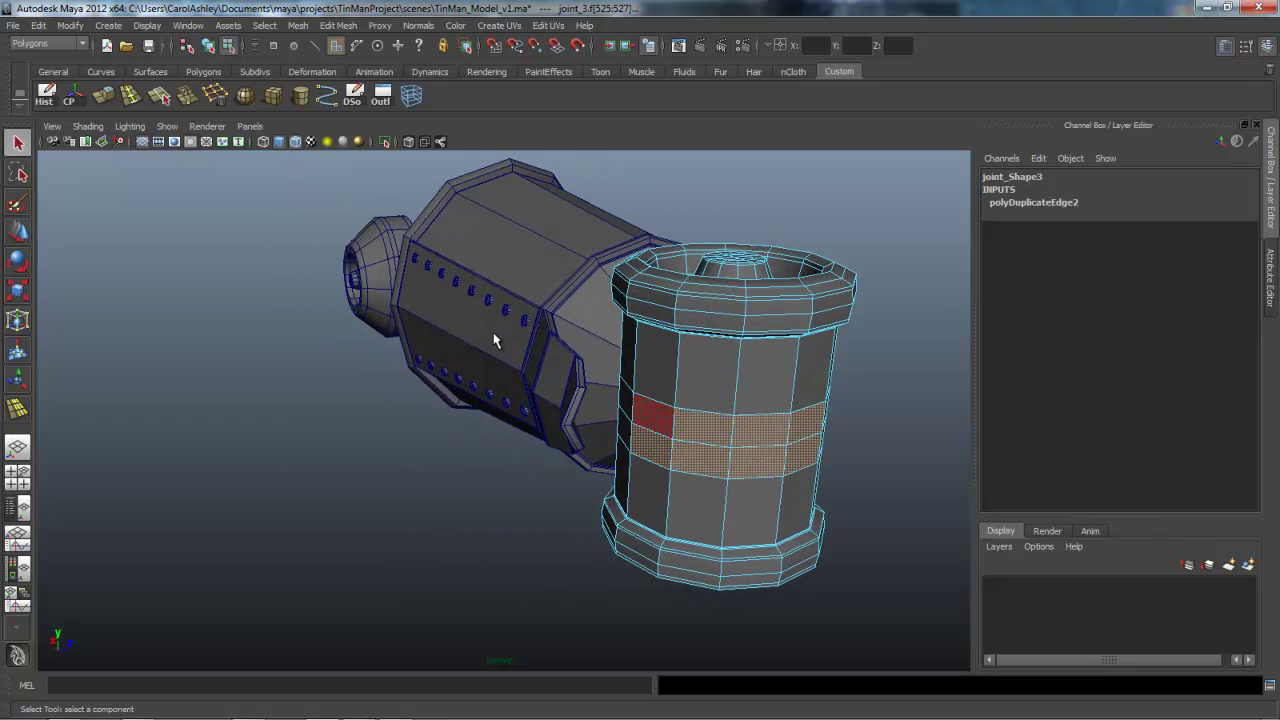
shift+click(653, 417)
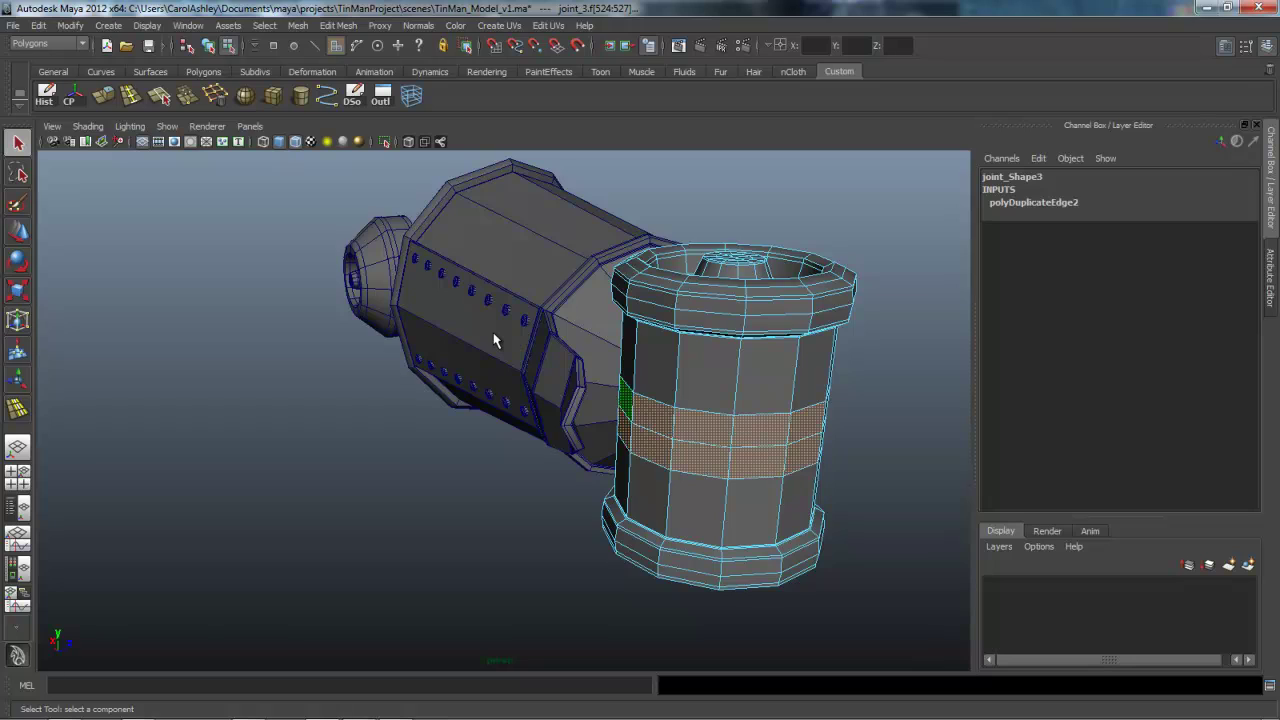
alt+drag(493, 340, 493, 332)
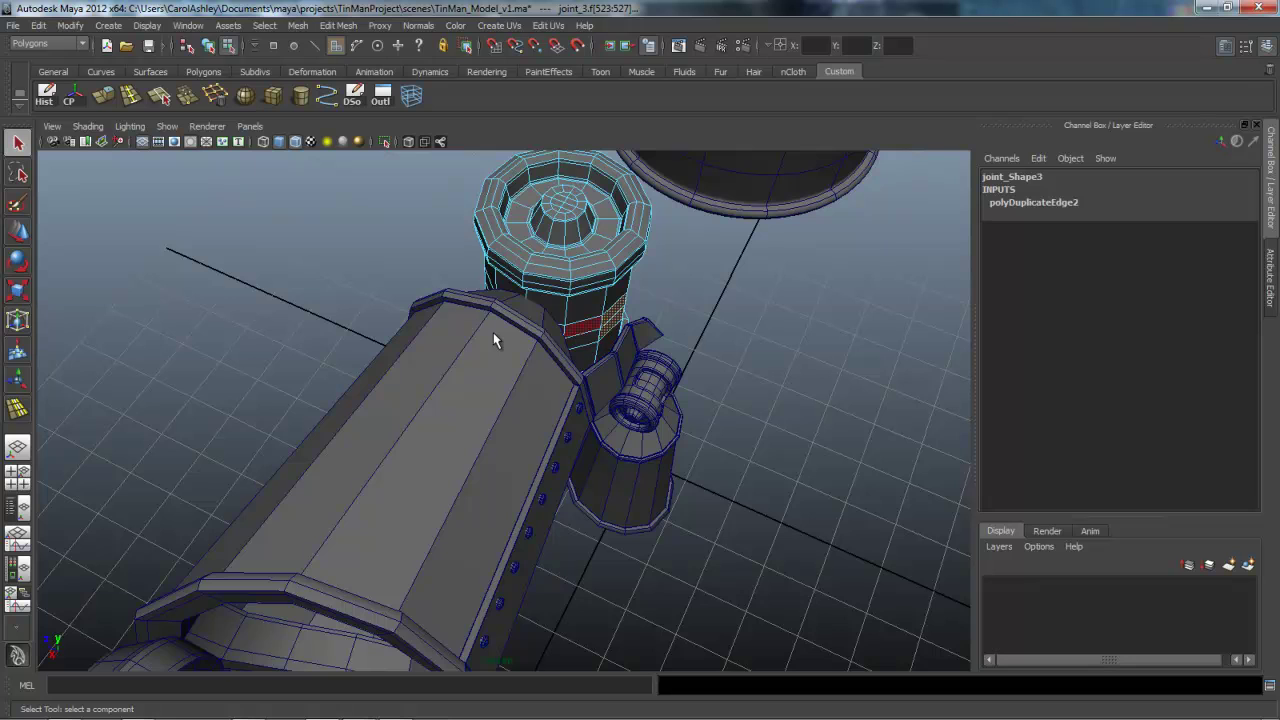
alt+right_drag(493, 332, 493, 340)
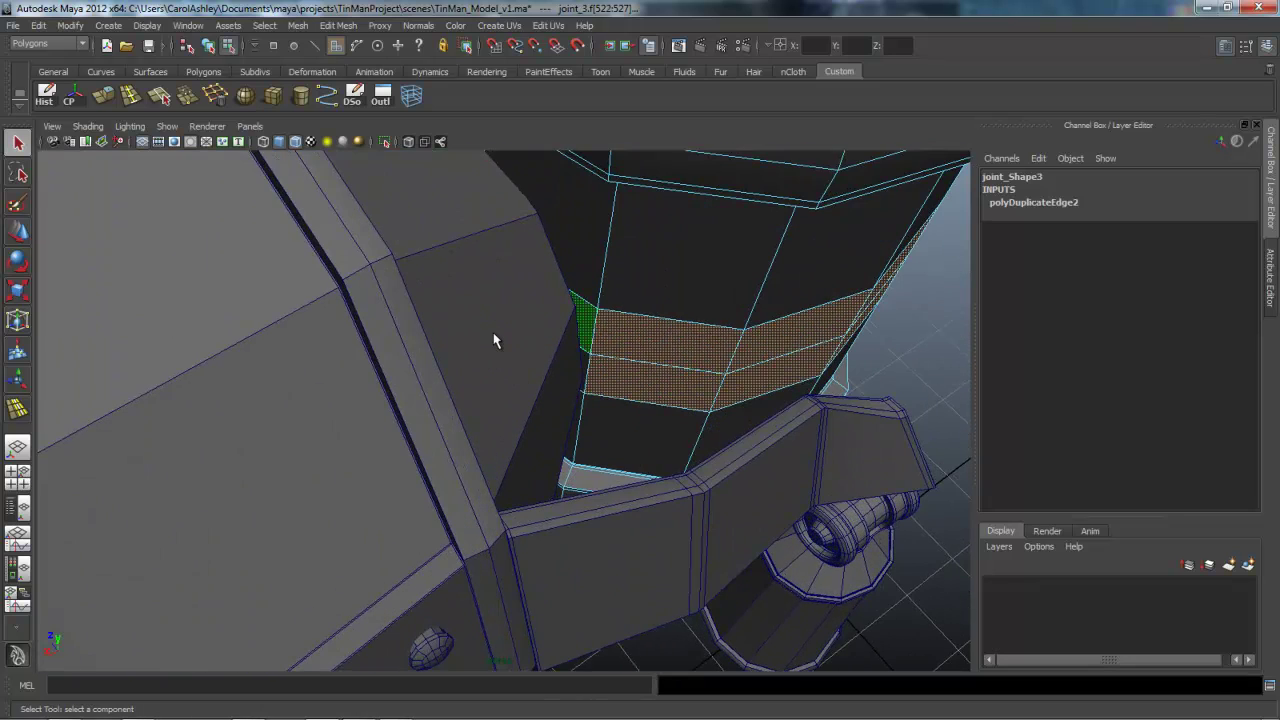
alt+drag(491, 331, 493, 332)
alt+right_drag(493, 332, 493, 332)
alt+drag(493, 332, 493, 340)
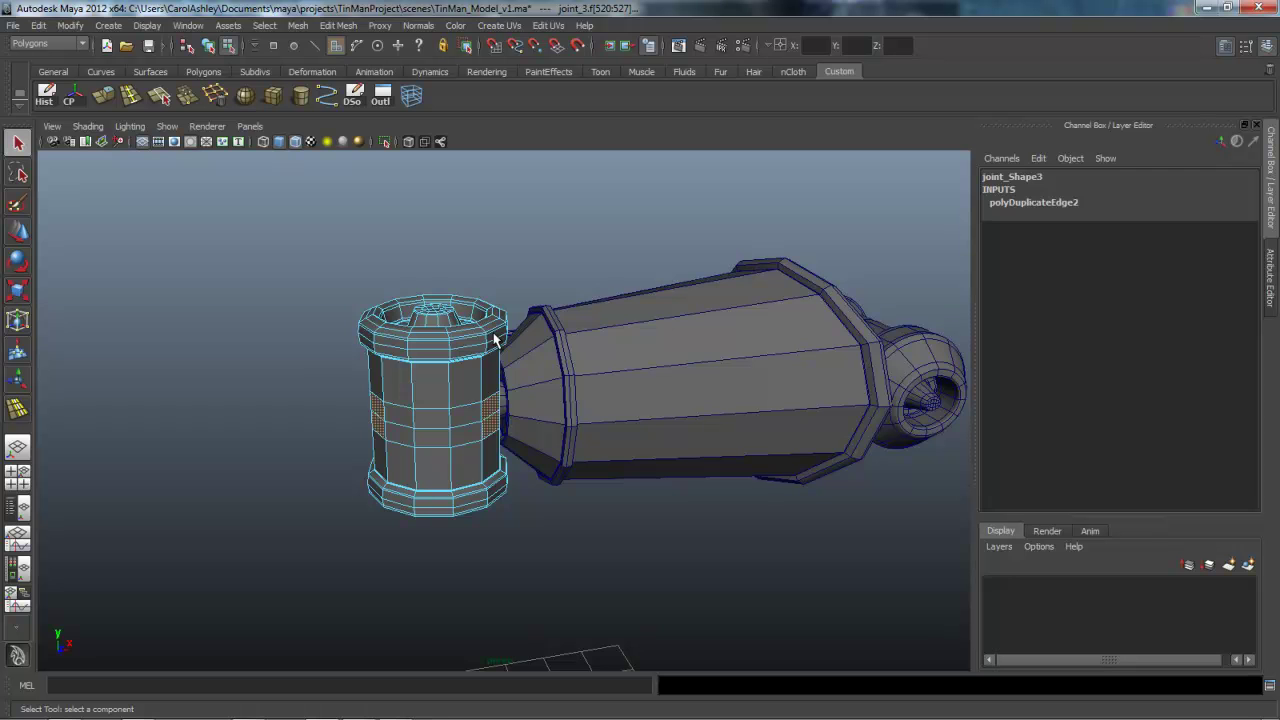
Extrude the selected band faces inward to a Local Translate Z of about -0.126, recessing them into joint_3
key(ctrl+e)
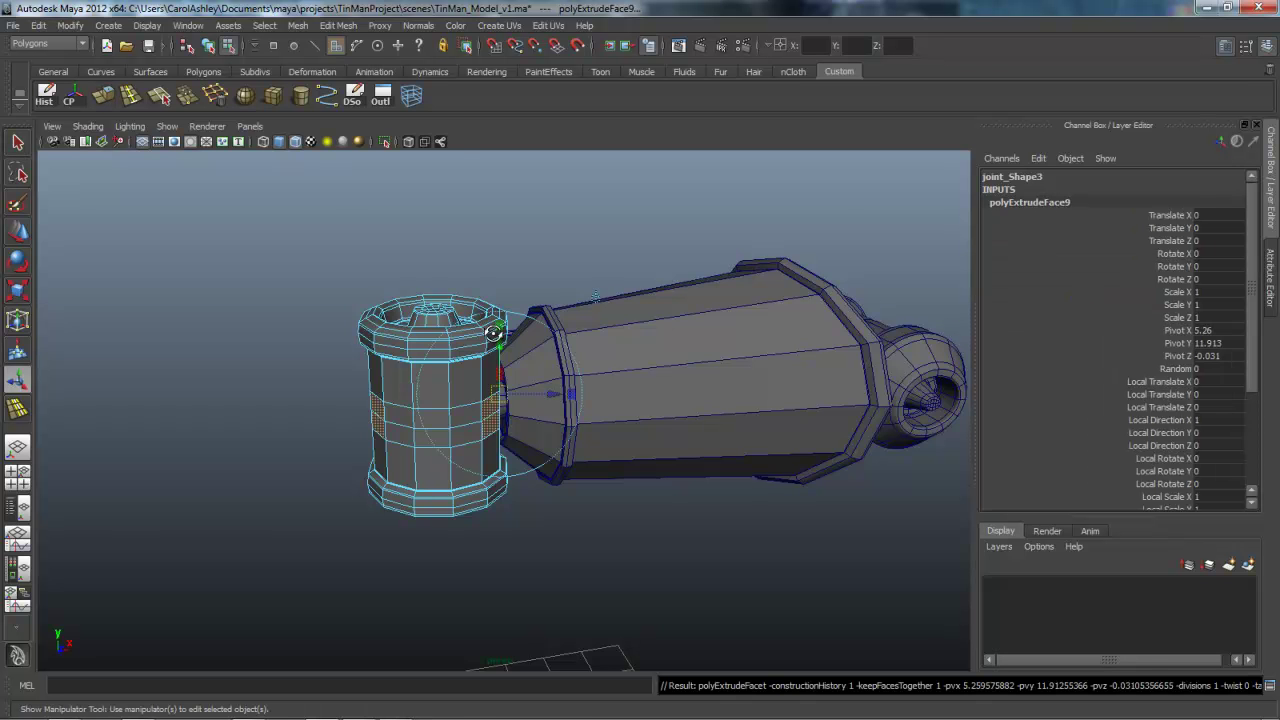
alt+drag(493, 333, 495, 335)
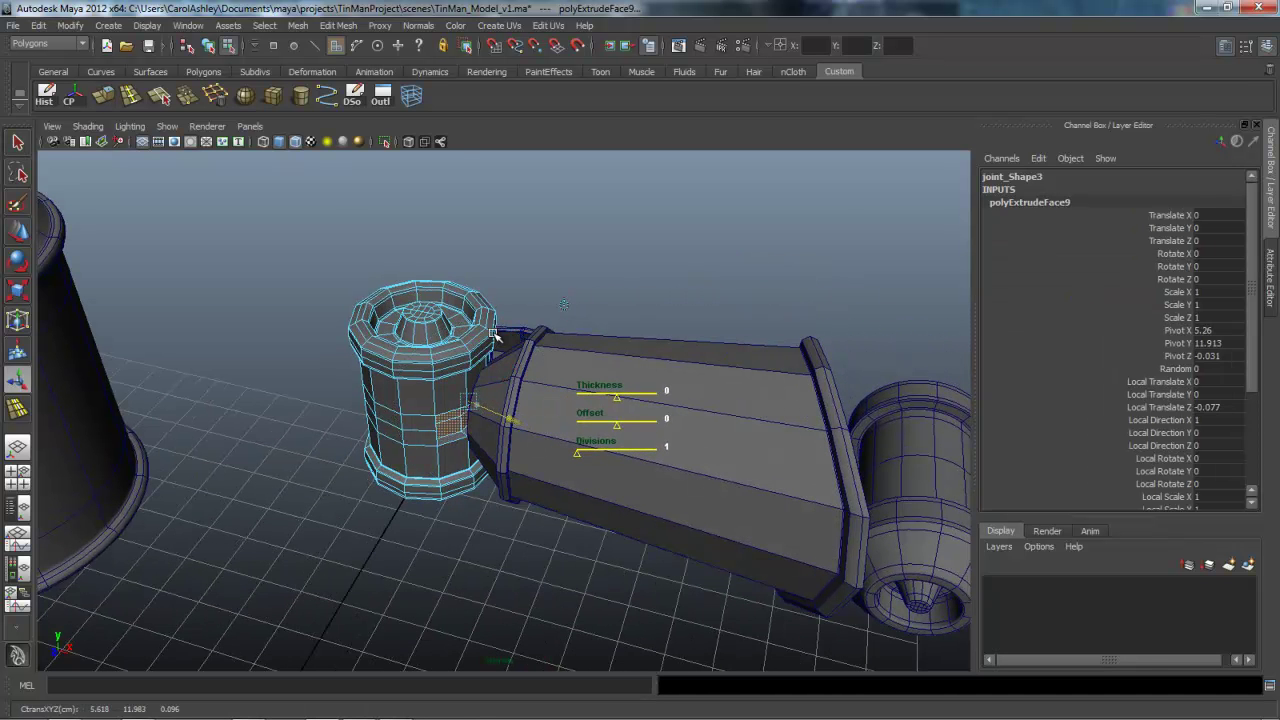
scroll(493, 333, up, 6)
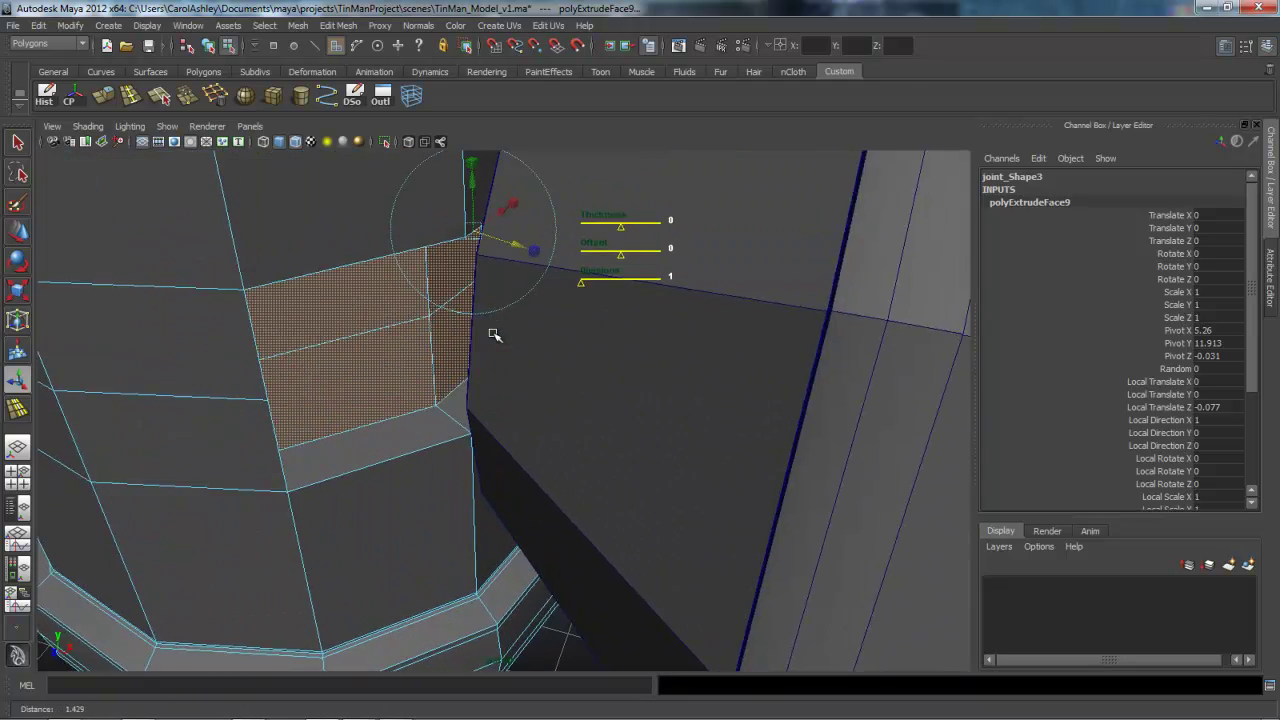
alt+drag(493, 333, 493, 333)
mouse_move(493, 333)
middle_down()
mouse_move(475, 330)
mouse_move(493, 333)
middle_up()
alt+drag(493, 333, 493, 333)
middle_drag(493, 333, 493, 333)
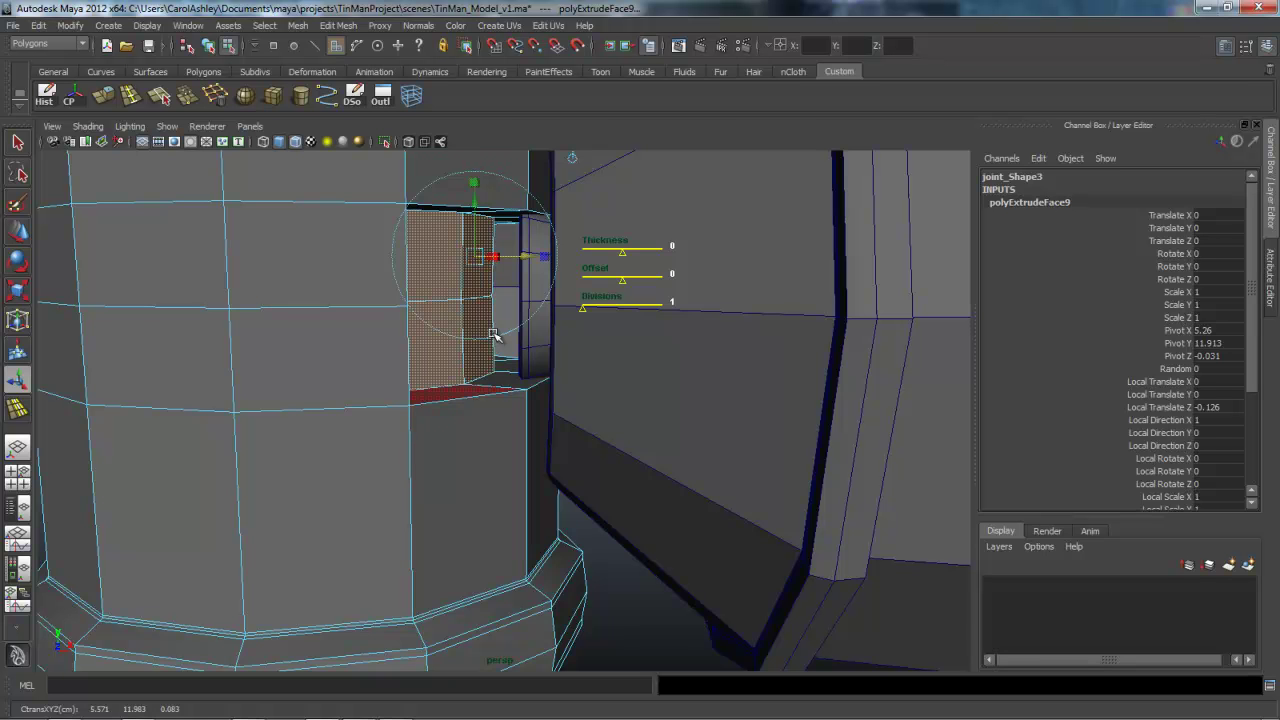
alt+drag(493, 333, 493, 333)
Select the edges of joint_3's recessed middle band and scale them along the joint's length by about 1.18
right_drag(367, 234, 365, 203)
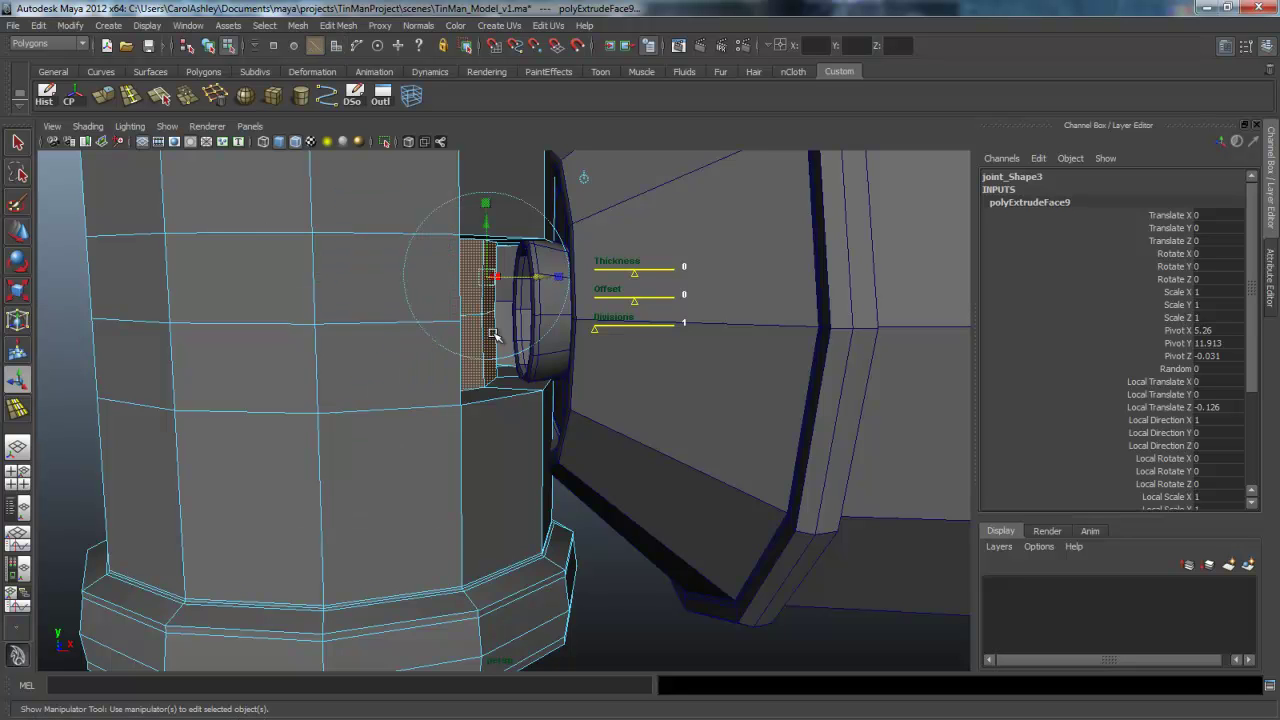
drag(108, 335, 287, 239)
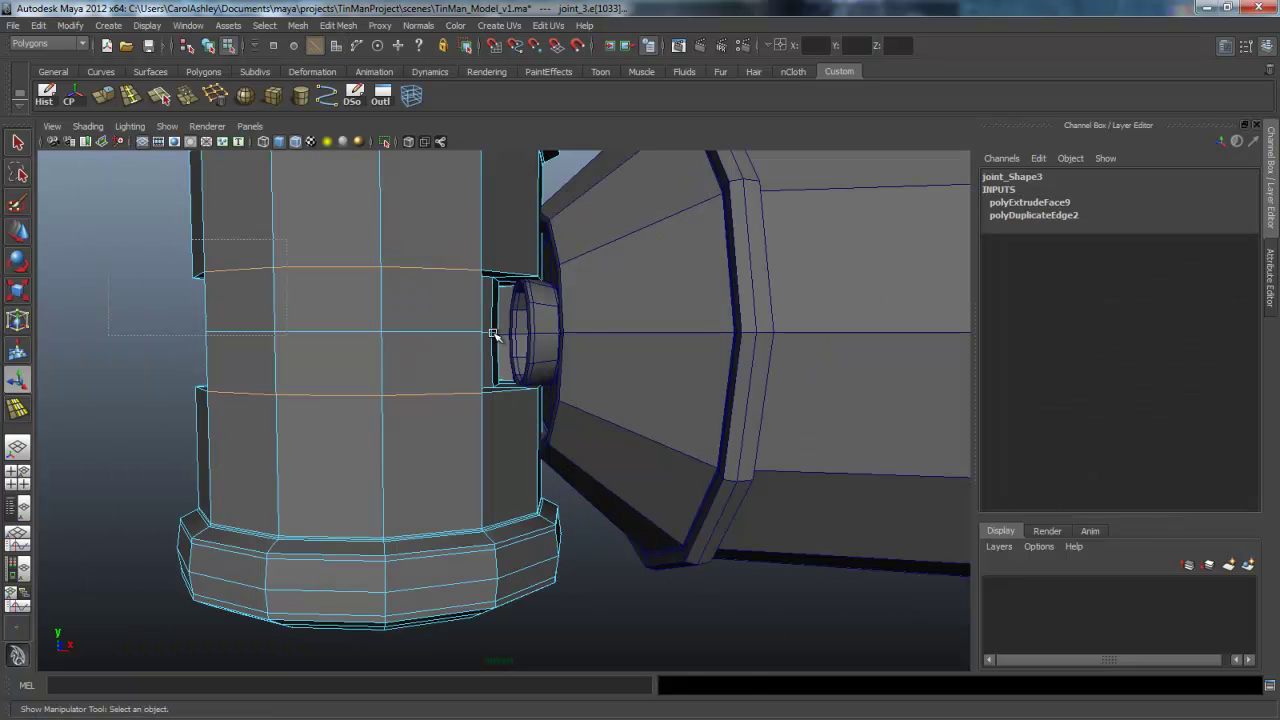
drag(287, 335, 588, 438)
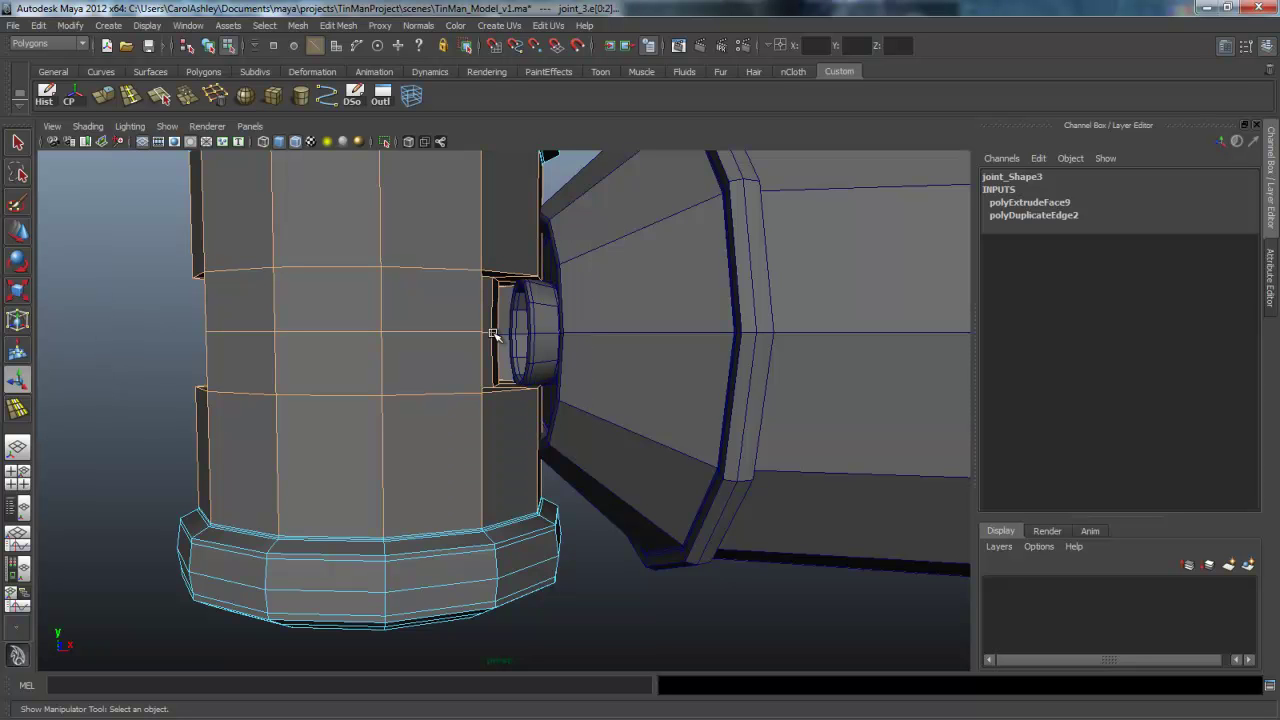
ctrl+drag(136, 434, 612, 484)
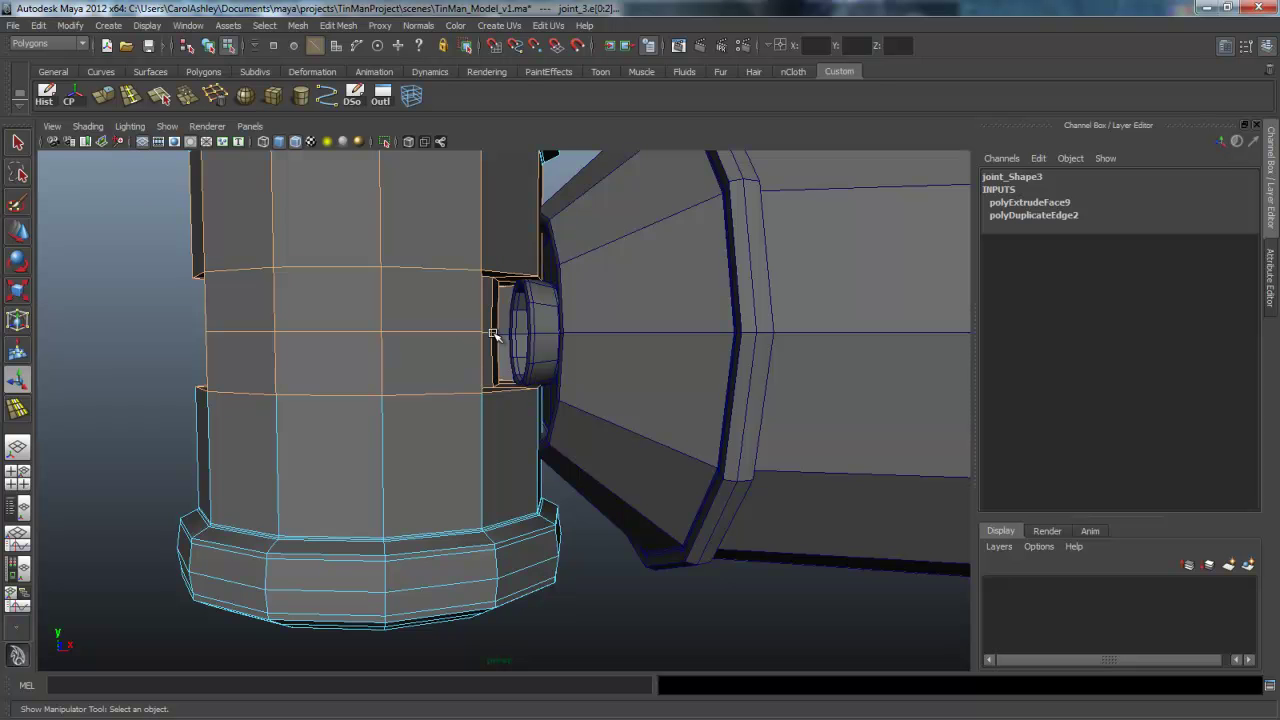
alt+drag(493, 335, 493, 335)
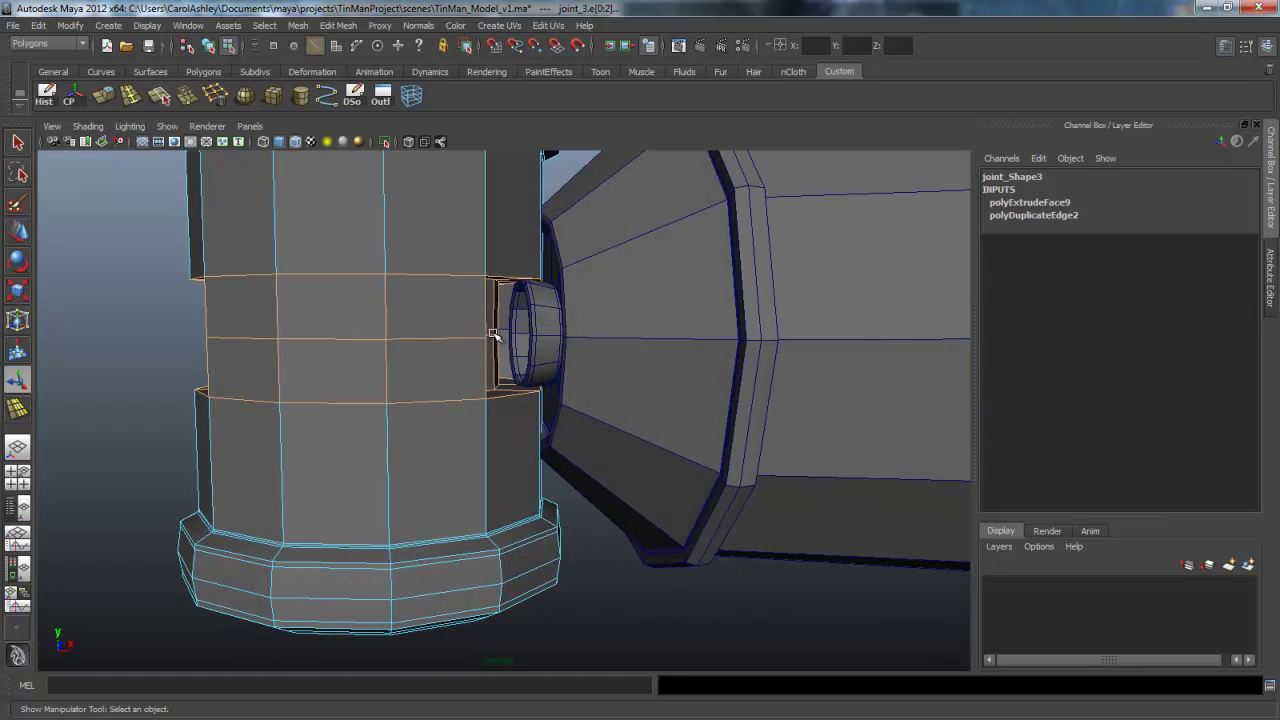
key(r)
drag(375, 405, 375, 418)
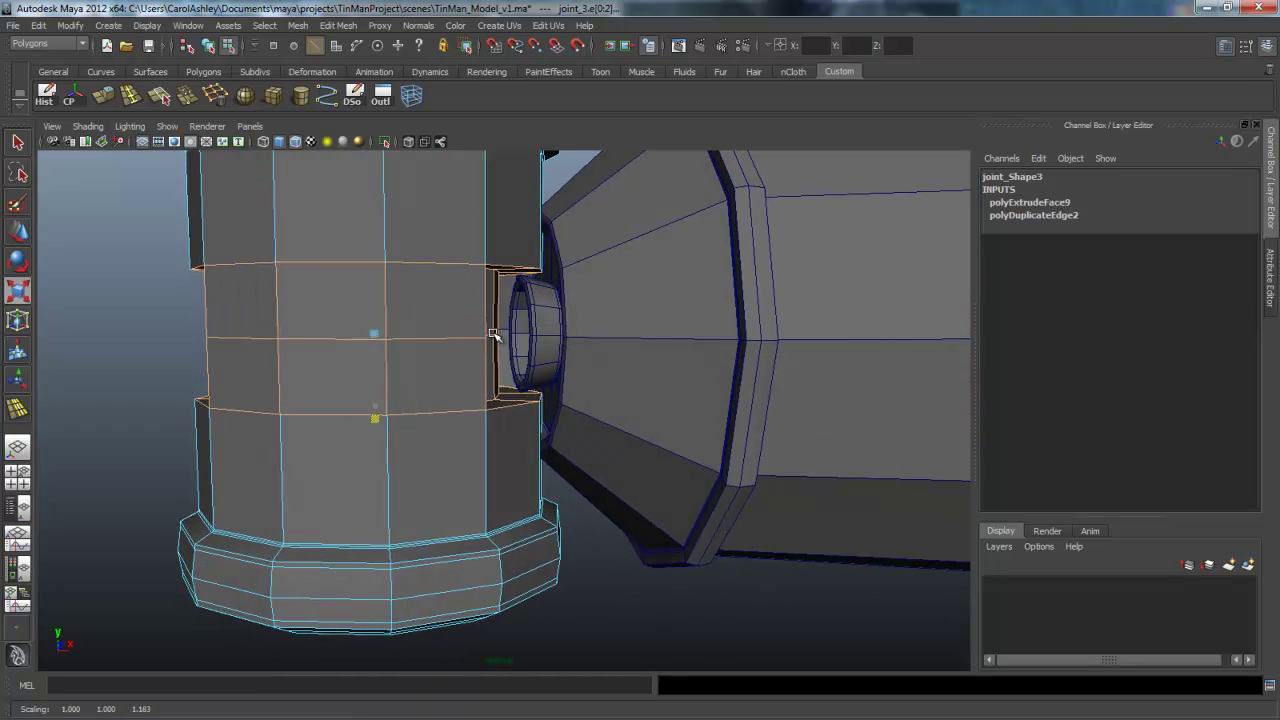
Insert two edge loops in the wall of joint_3's recess, one close to its inner edge and one close to its outer edge
alt+right_drag(493, 333, 492, 334)
alt+drag(492, 334, 493, 334)
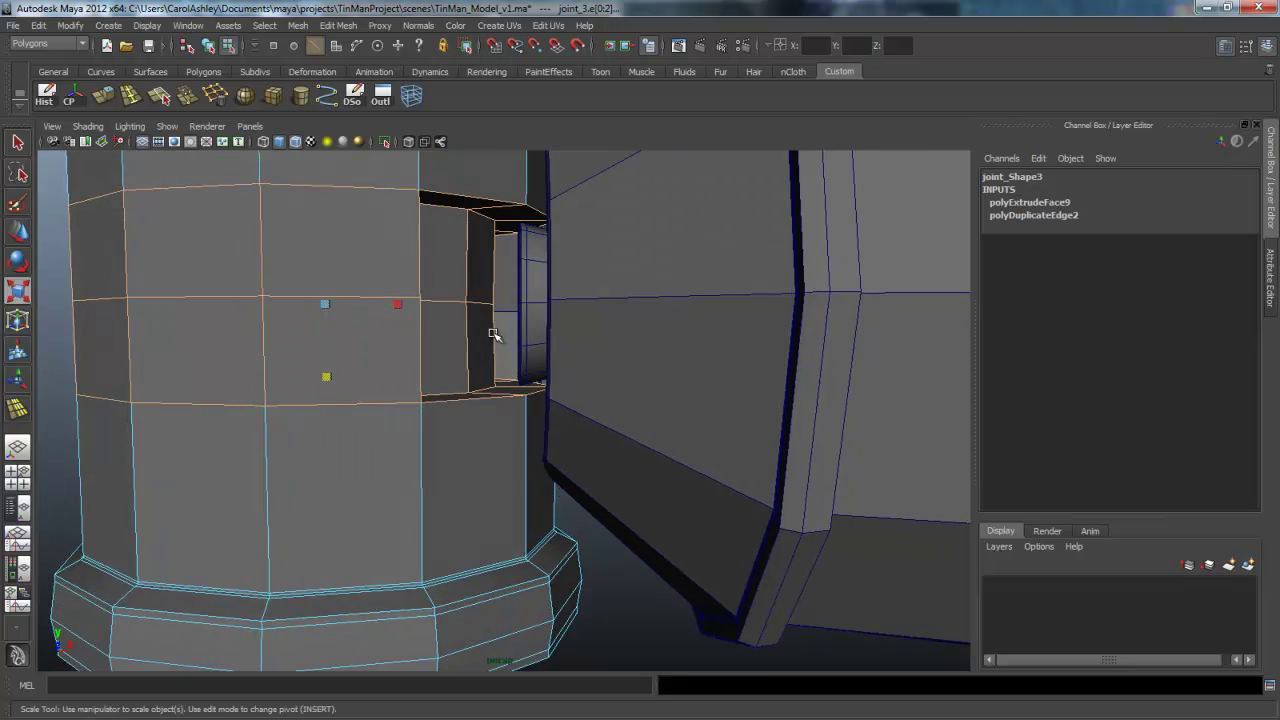
alt+middle_drag(493, 334, 493, 333)
alt+drag(493, 335, 493, 334)
alt+right_drag(493, 334, 493, 334)
alt+drag(493, 335, 493, 335)
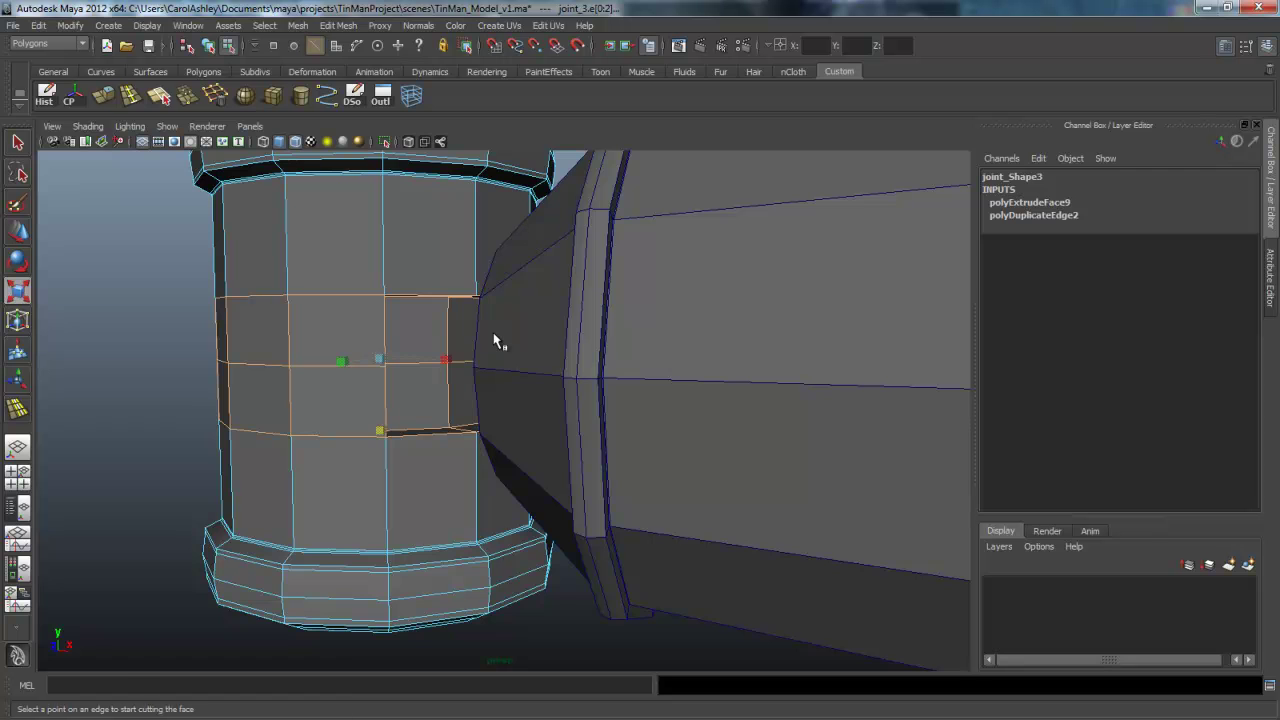
click(131, 95)
alt+right_drag(493, 334, 493, 333)
alt+drag(493, 335, 497, 339)
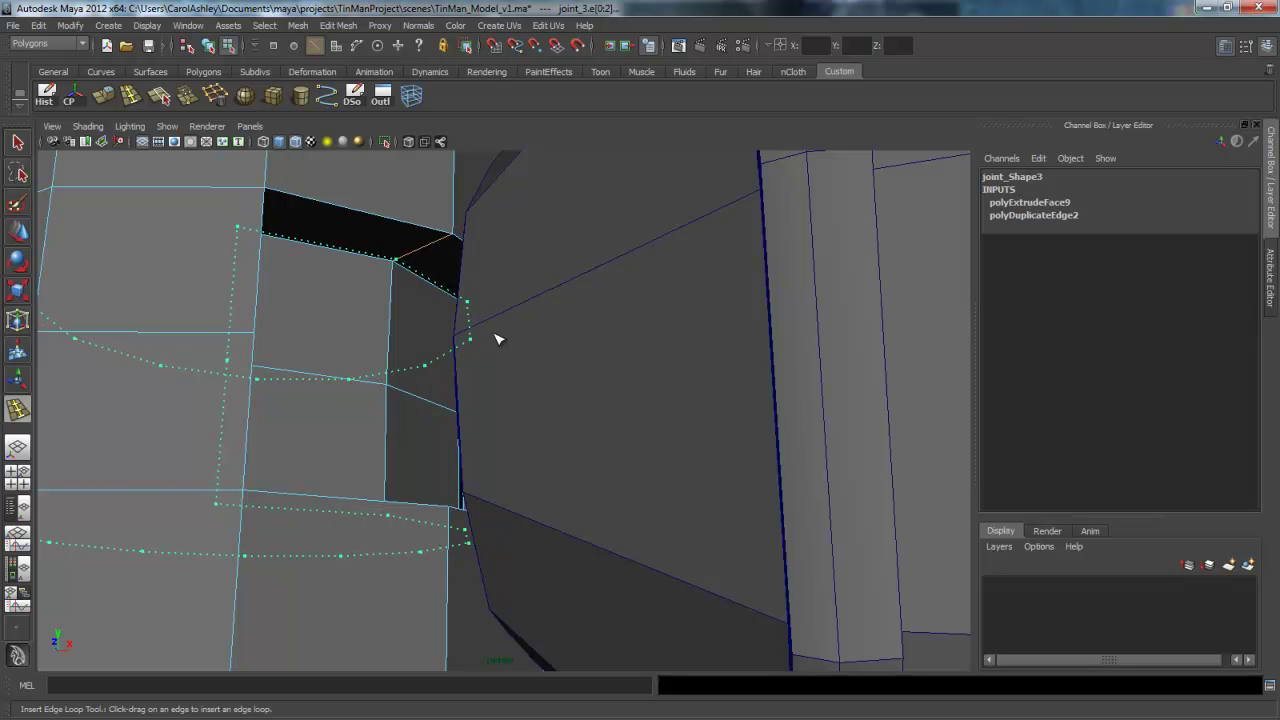
click(497, 339)
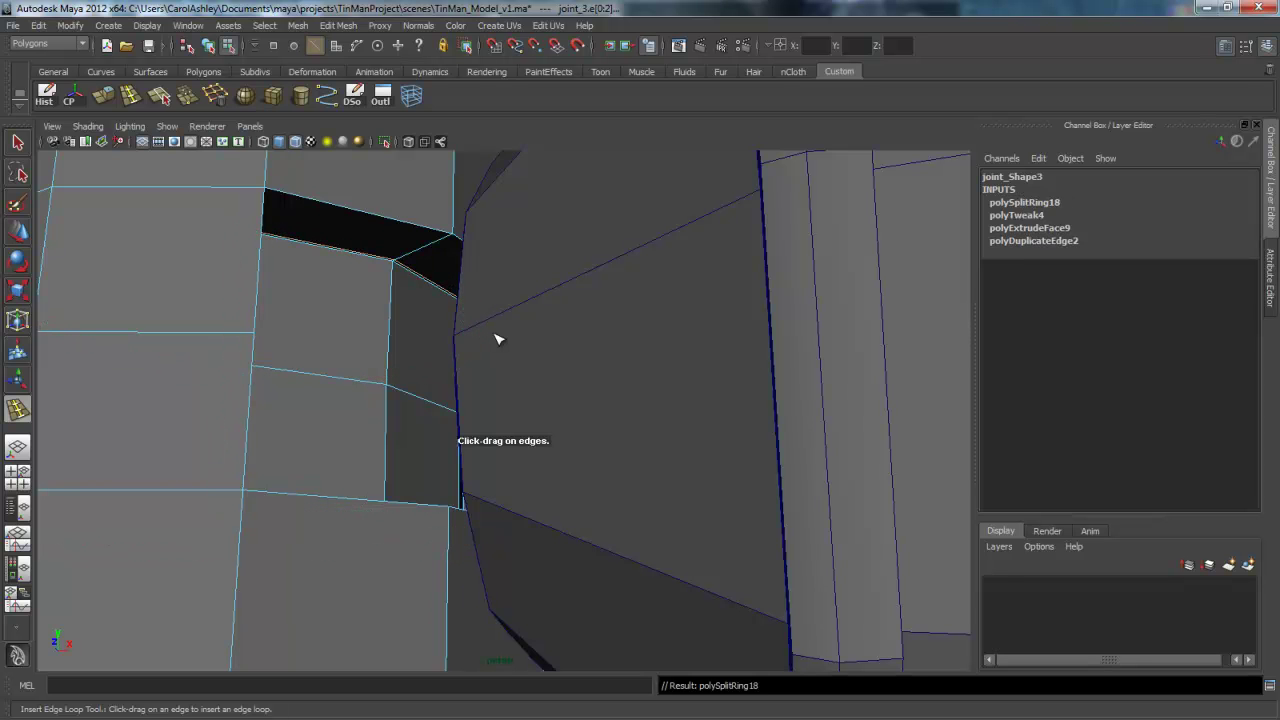
click(497, 339)
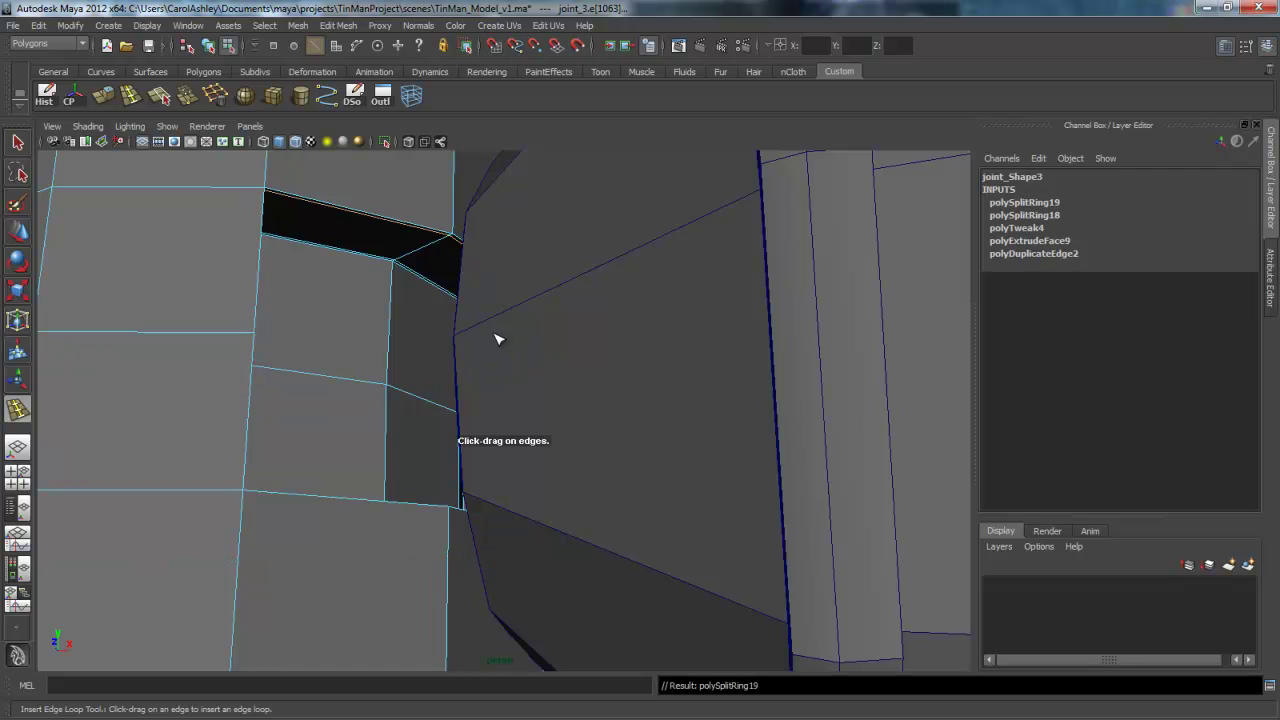
alt+drag(497, 338, 493, 334)
scroll(494, 334, down, 4)
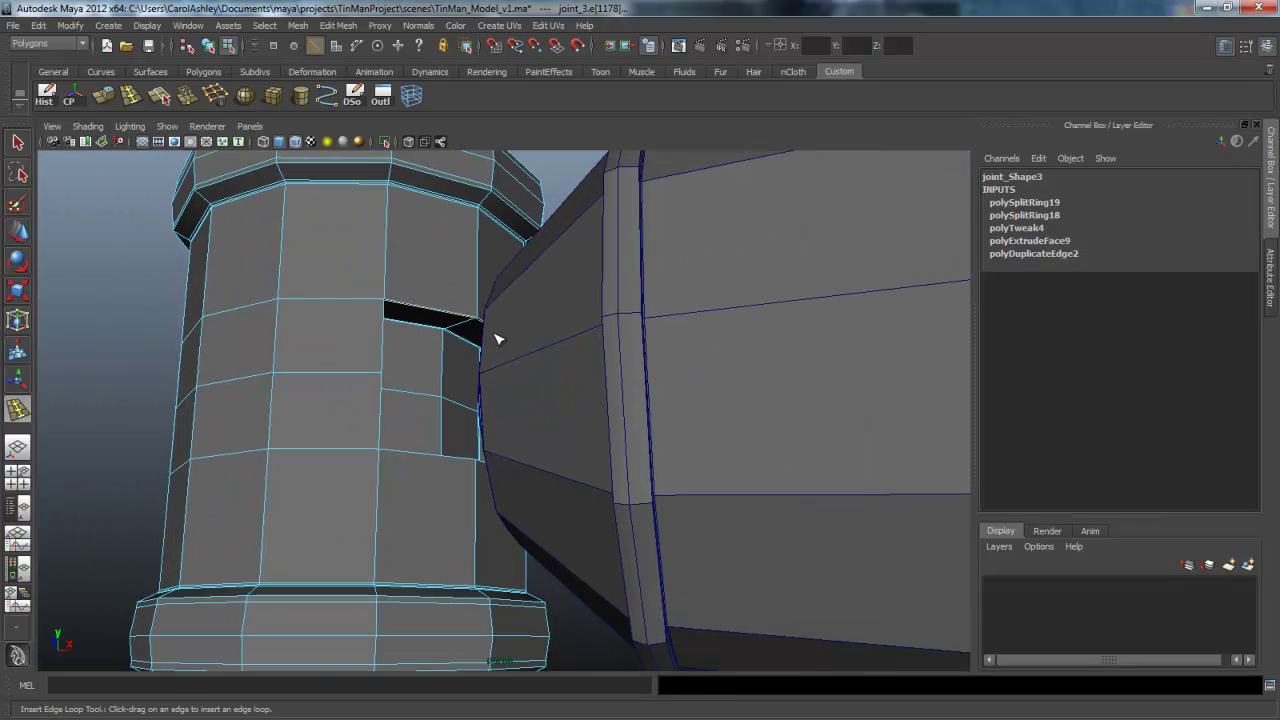
Return joint_3 to object mode and frame it for a check of the recessed band
key(q)
right_drag(388, 340, 493, 333)
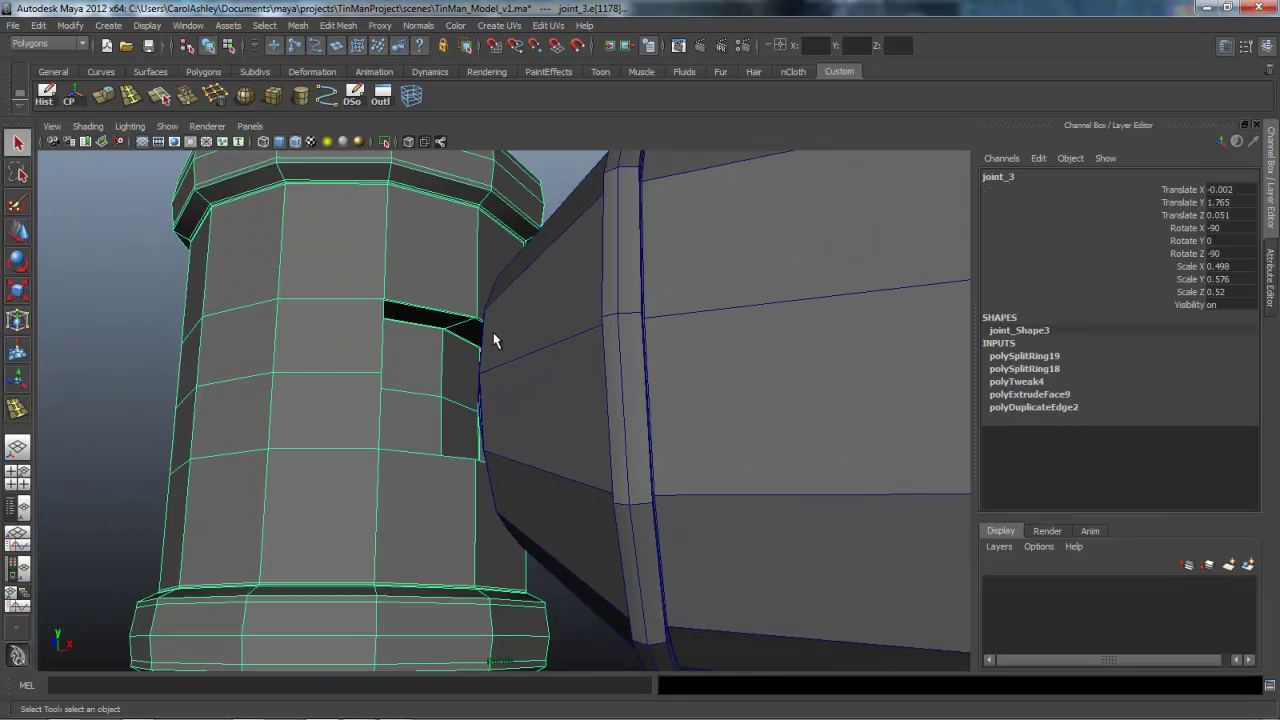
key(f)
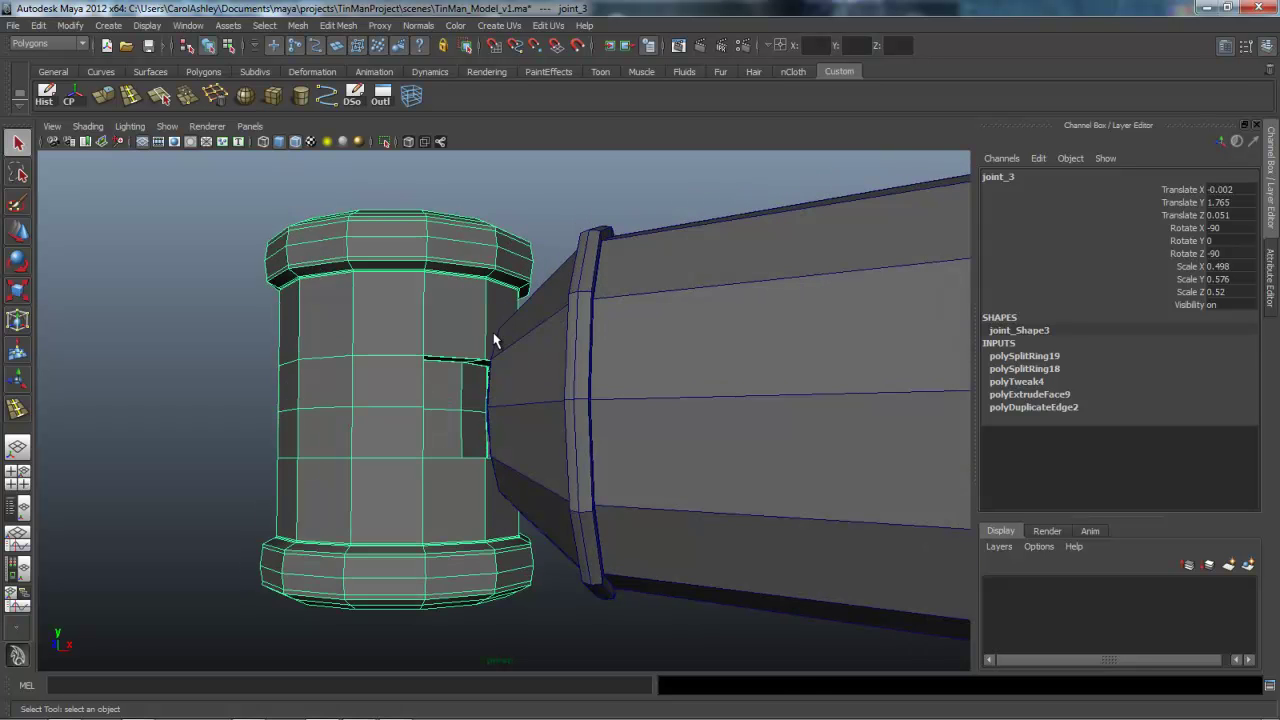
alt+drag(491, 337, 493, 333)
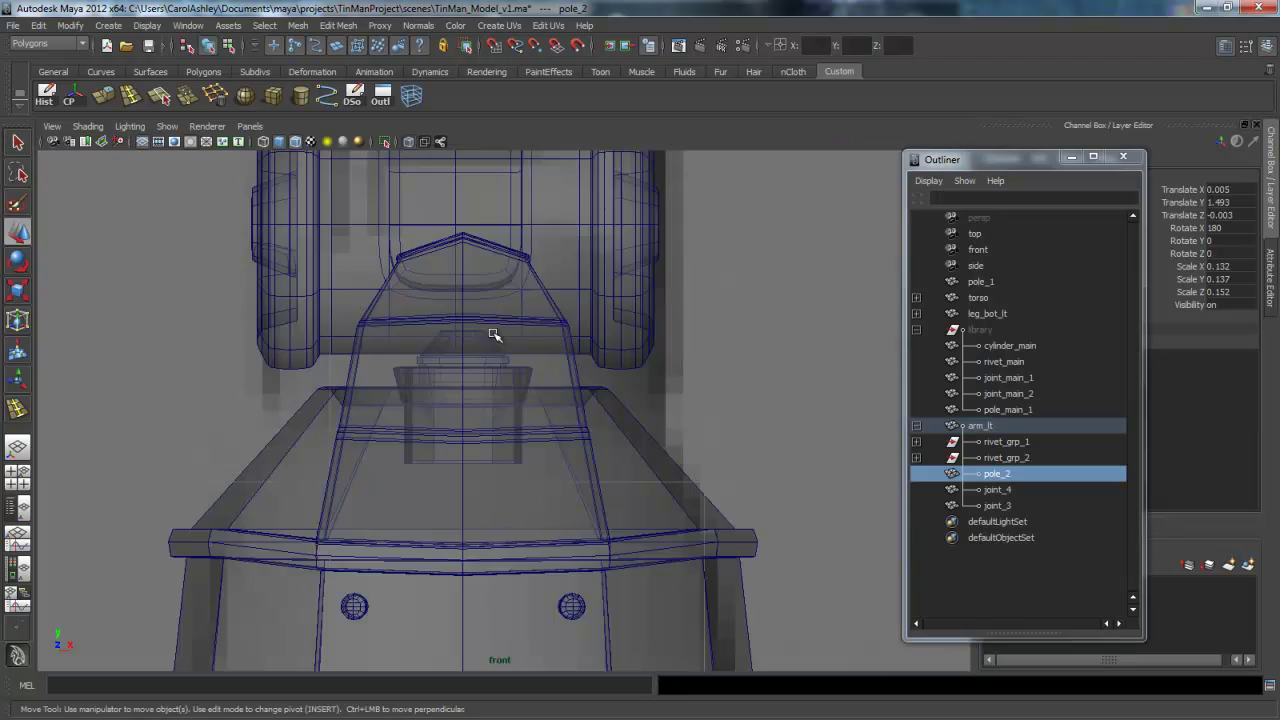
Show the whole lower left leg against the reference in the front view
scroll(493, 333, down, 10)
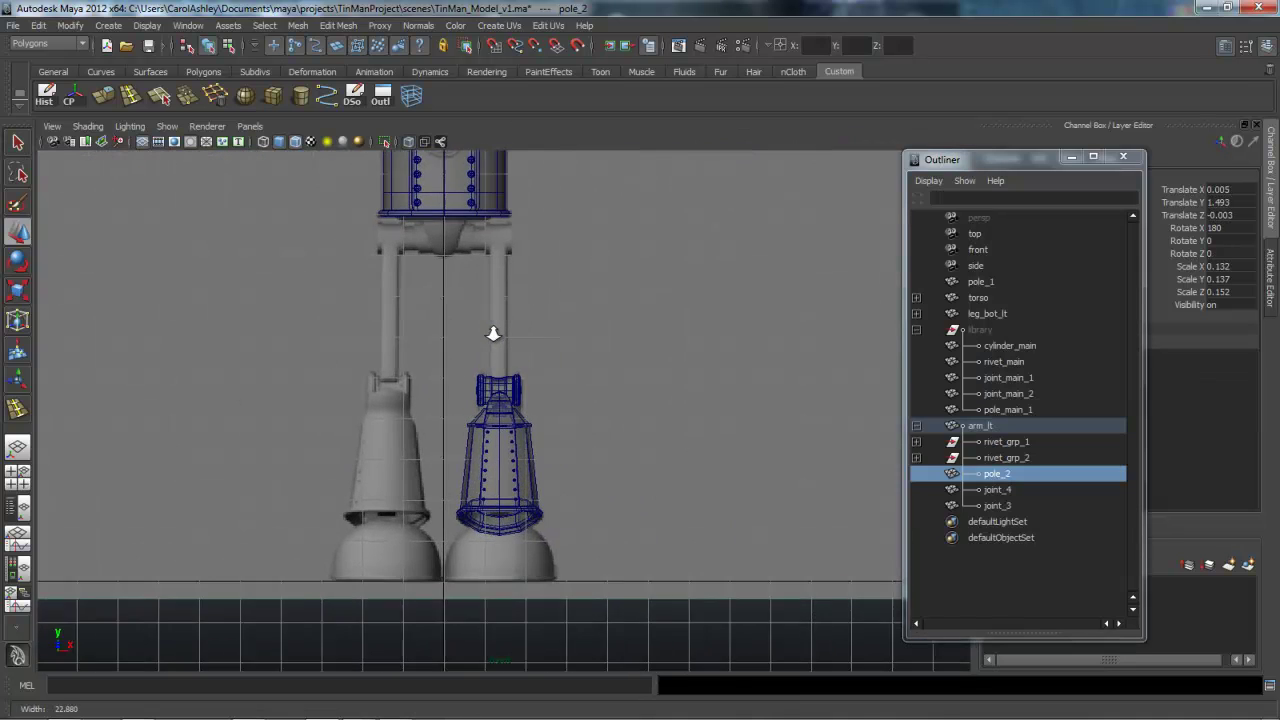
scroll(493, 333, up, 2)
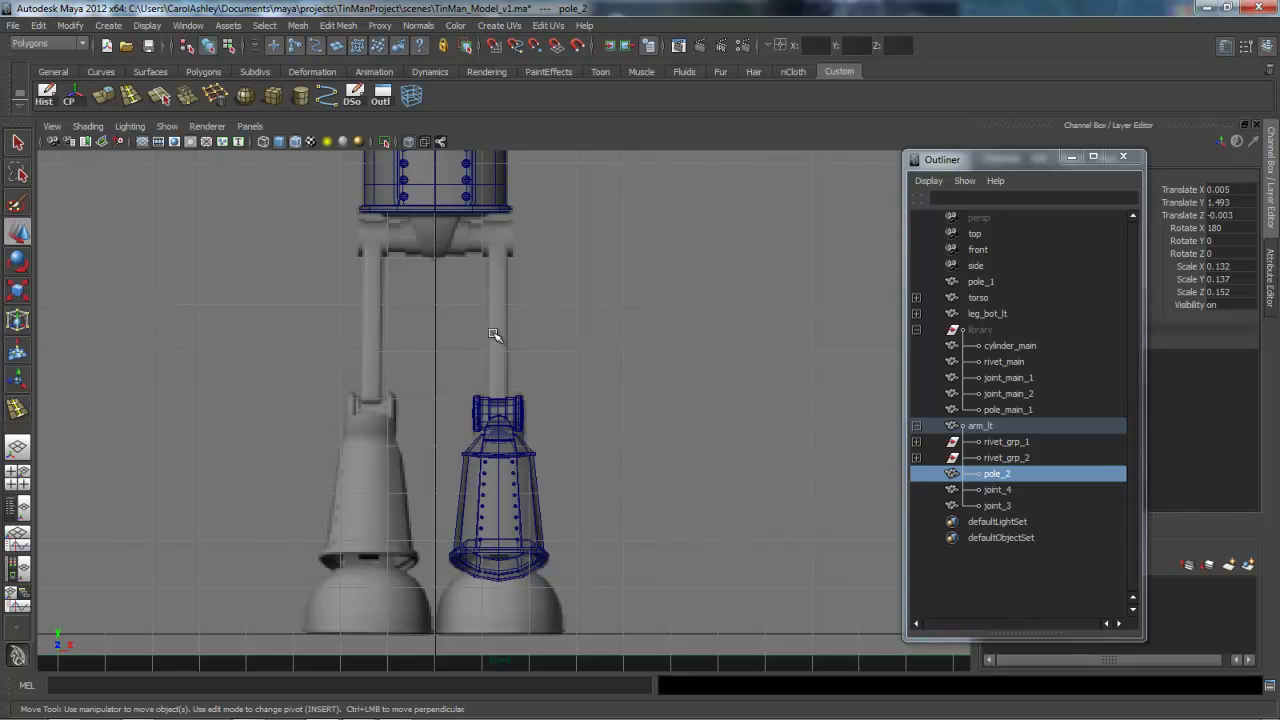
alt+middle_drag(493, 333, 496, 247)
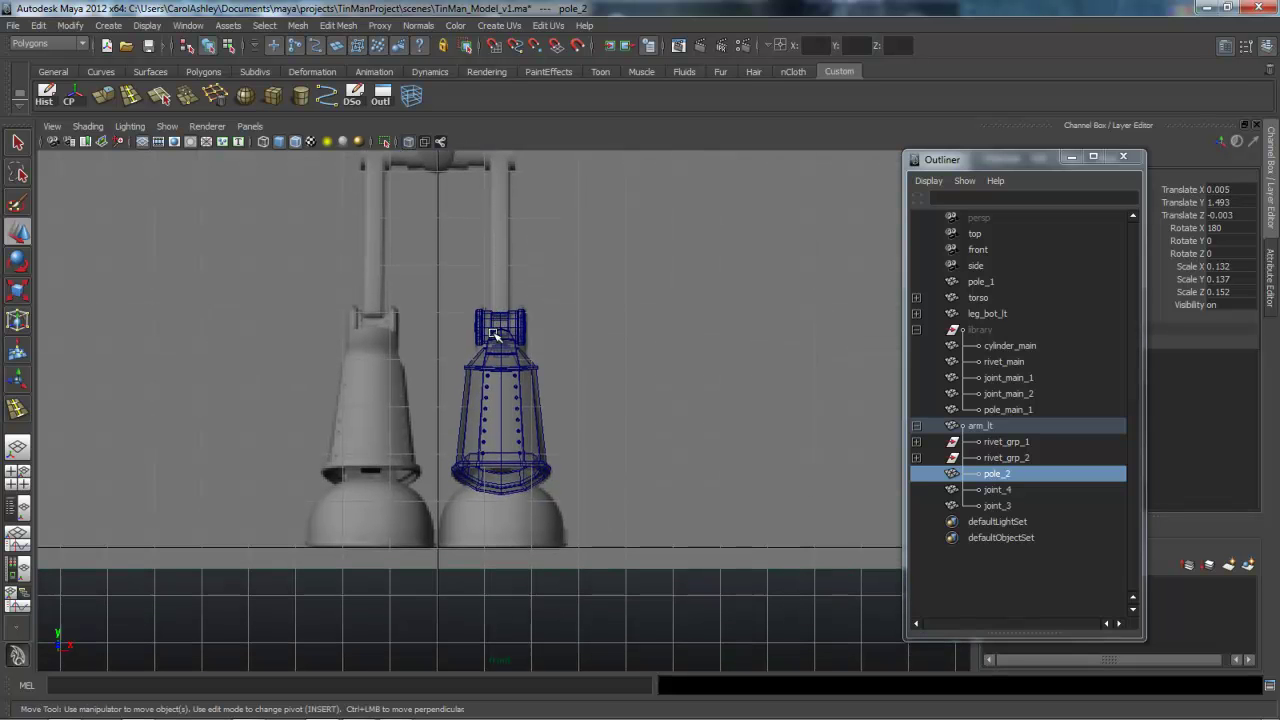